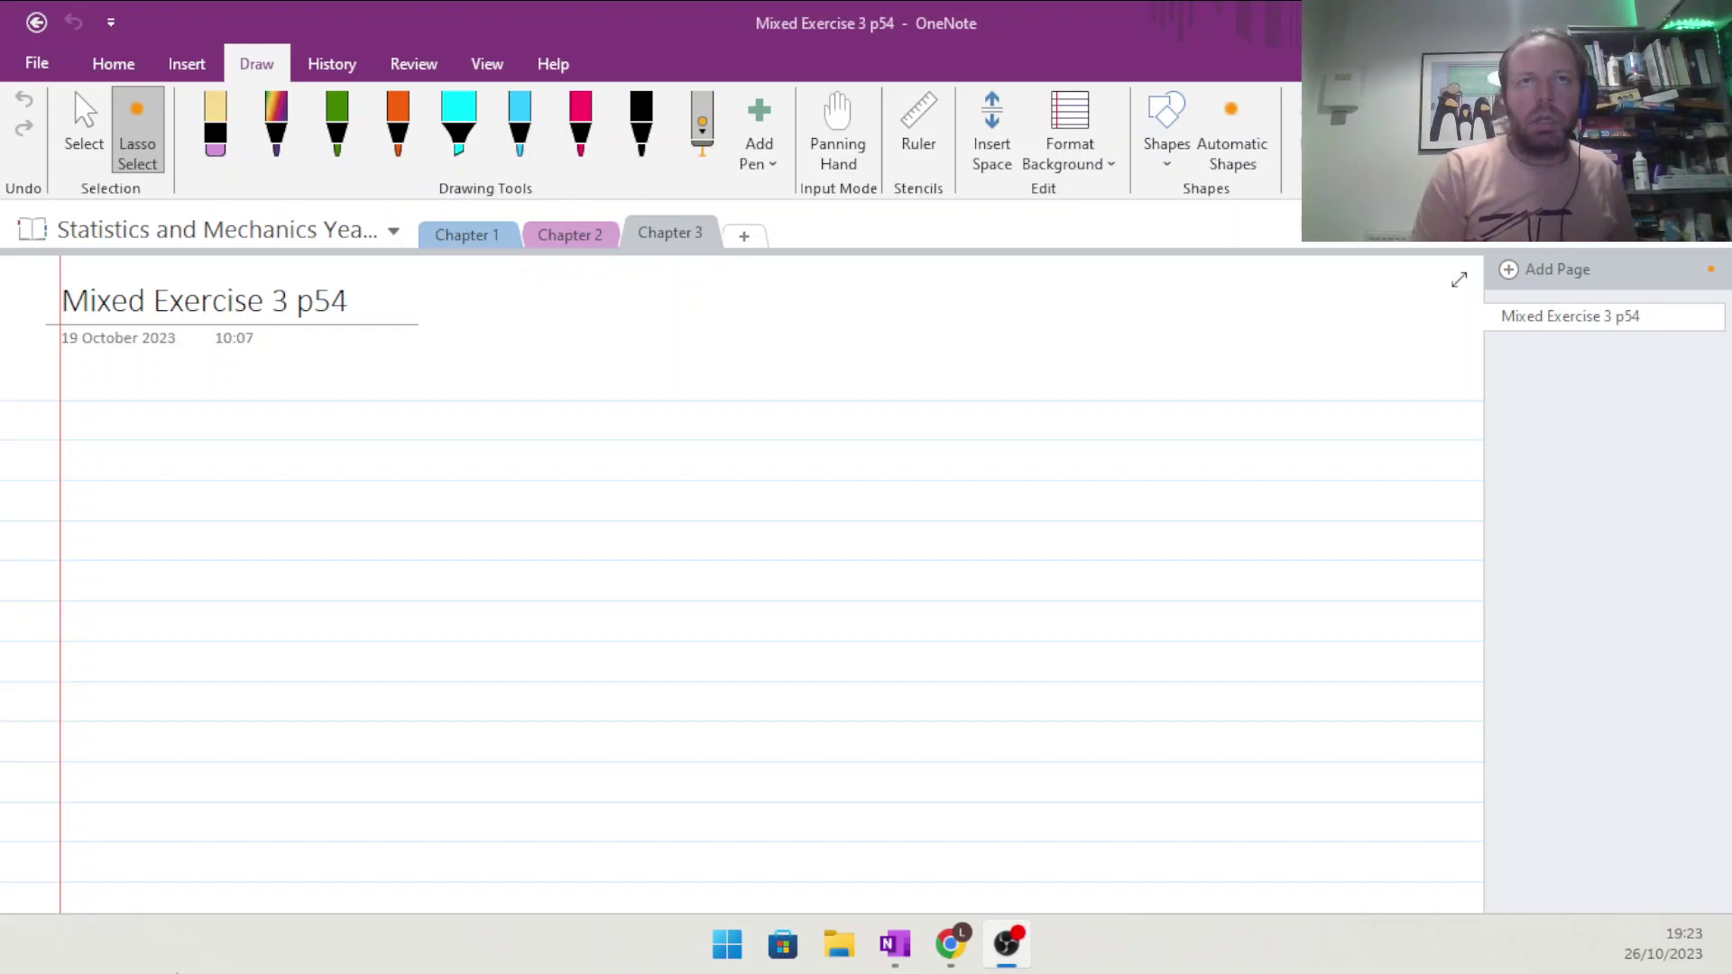
Choose the green pen for handwriting on the Mixed Exercise 3 p54 page
click(350, 134)
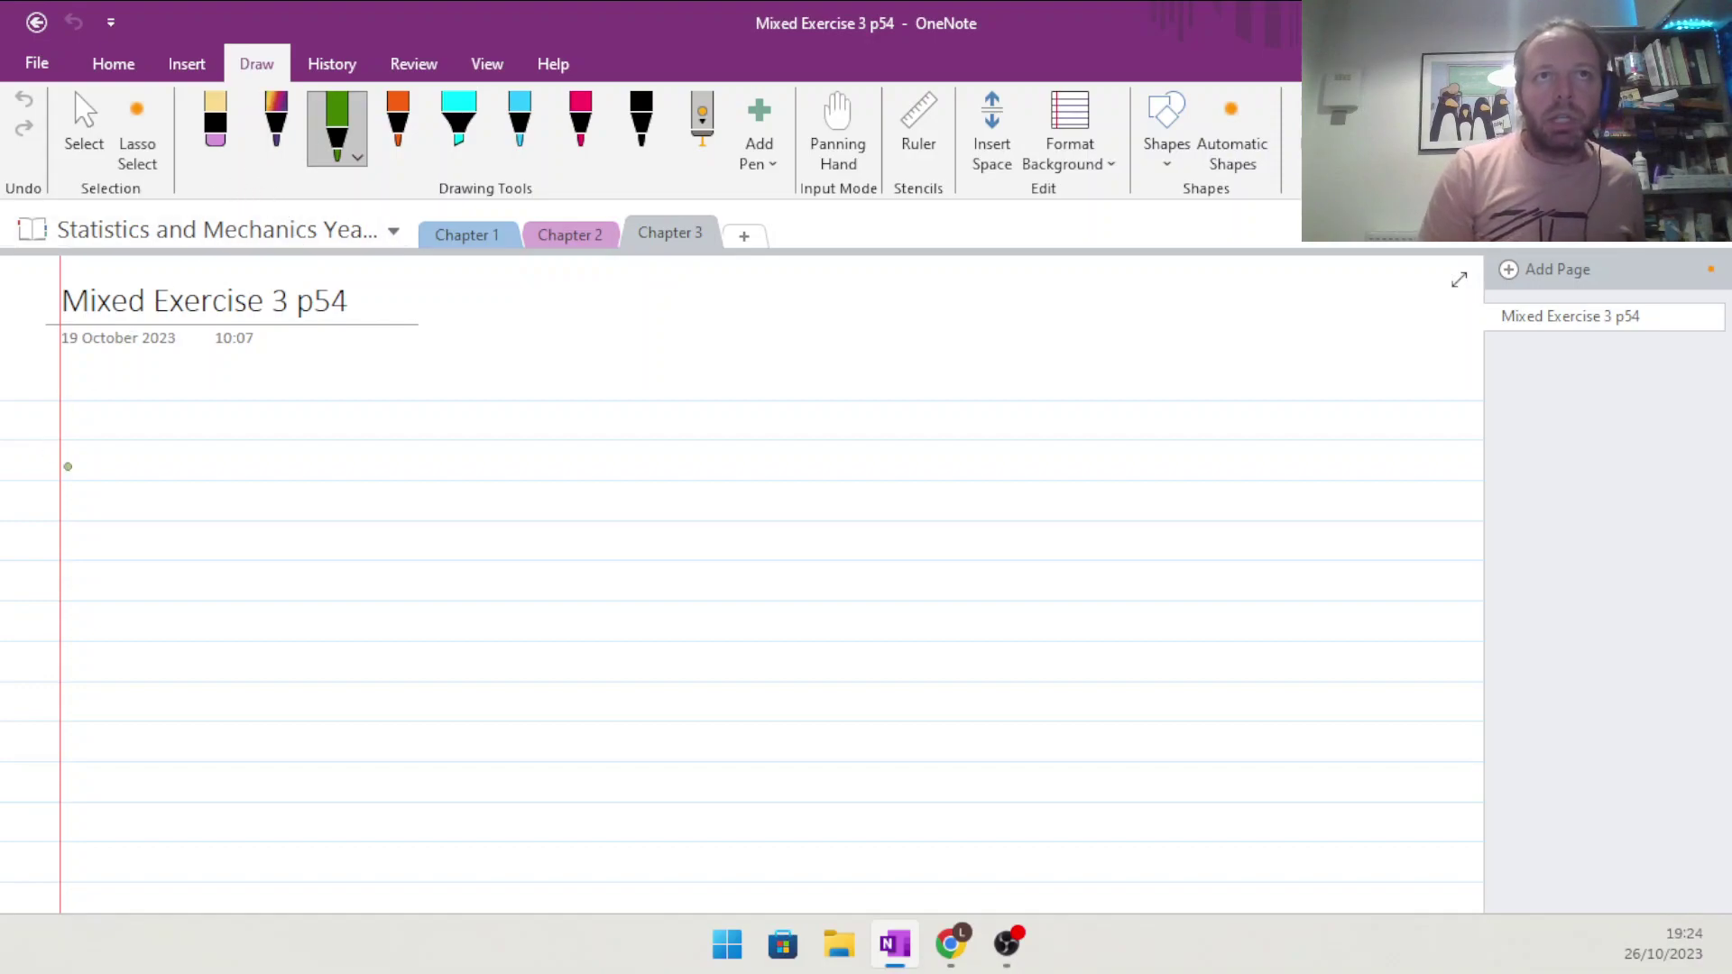
Write the heading 'Q1 a Find Q1, Q2 & Q3' in green ink
mouse_move(111, 397)
mouse_down()
mouse_move(133, 398)
mouse_move(138, 449)
mouse_move(236, 449)
mouse_up()
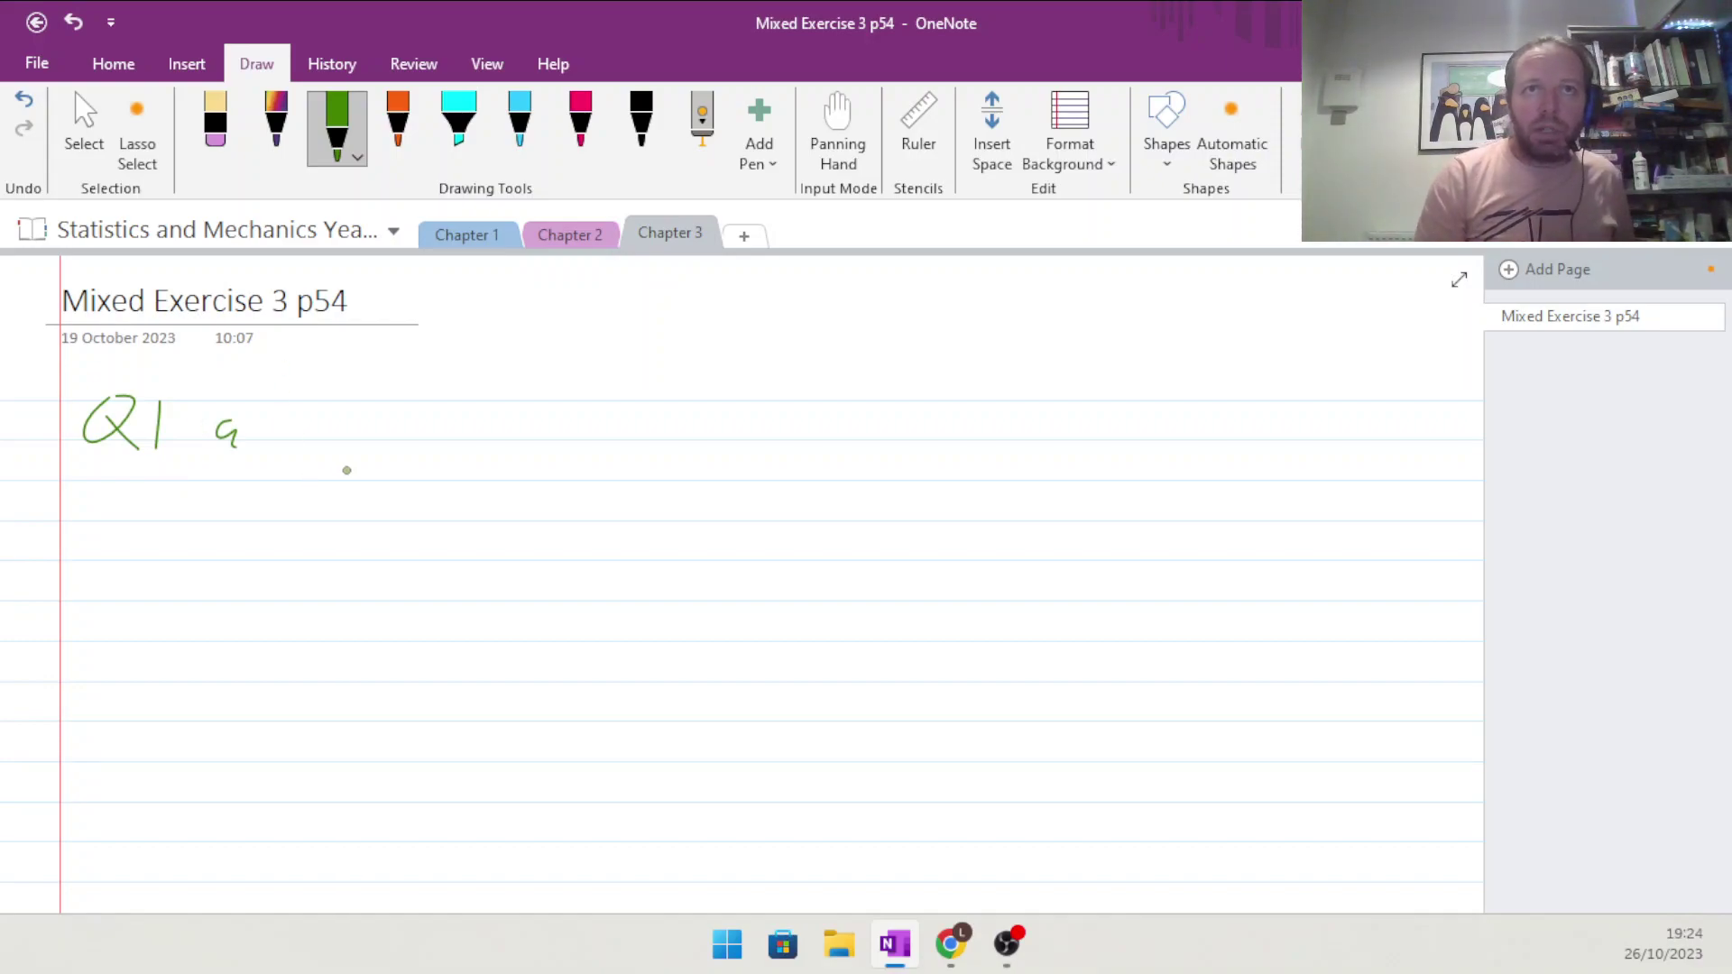
mouse_move(334, 417)
mouse_down()
mouse_move(359, 401)
mouse_move(362, 438)
mouse_move(390, 439)
mouse_move(436, 395)
mouse_move(505, 400)
mouse_move(526, 442)
mouse_move(583, 455)
mouse_up()
mouse_move(650, 403)
mouse_down()
mouse_move(652, 447)
mouse_move(782, 416)
mouse_move(812, 439)
mouse_move(836, 424)
mouse_move(839, 457)
mouse_up()
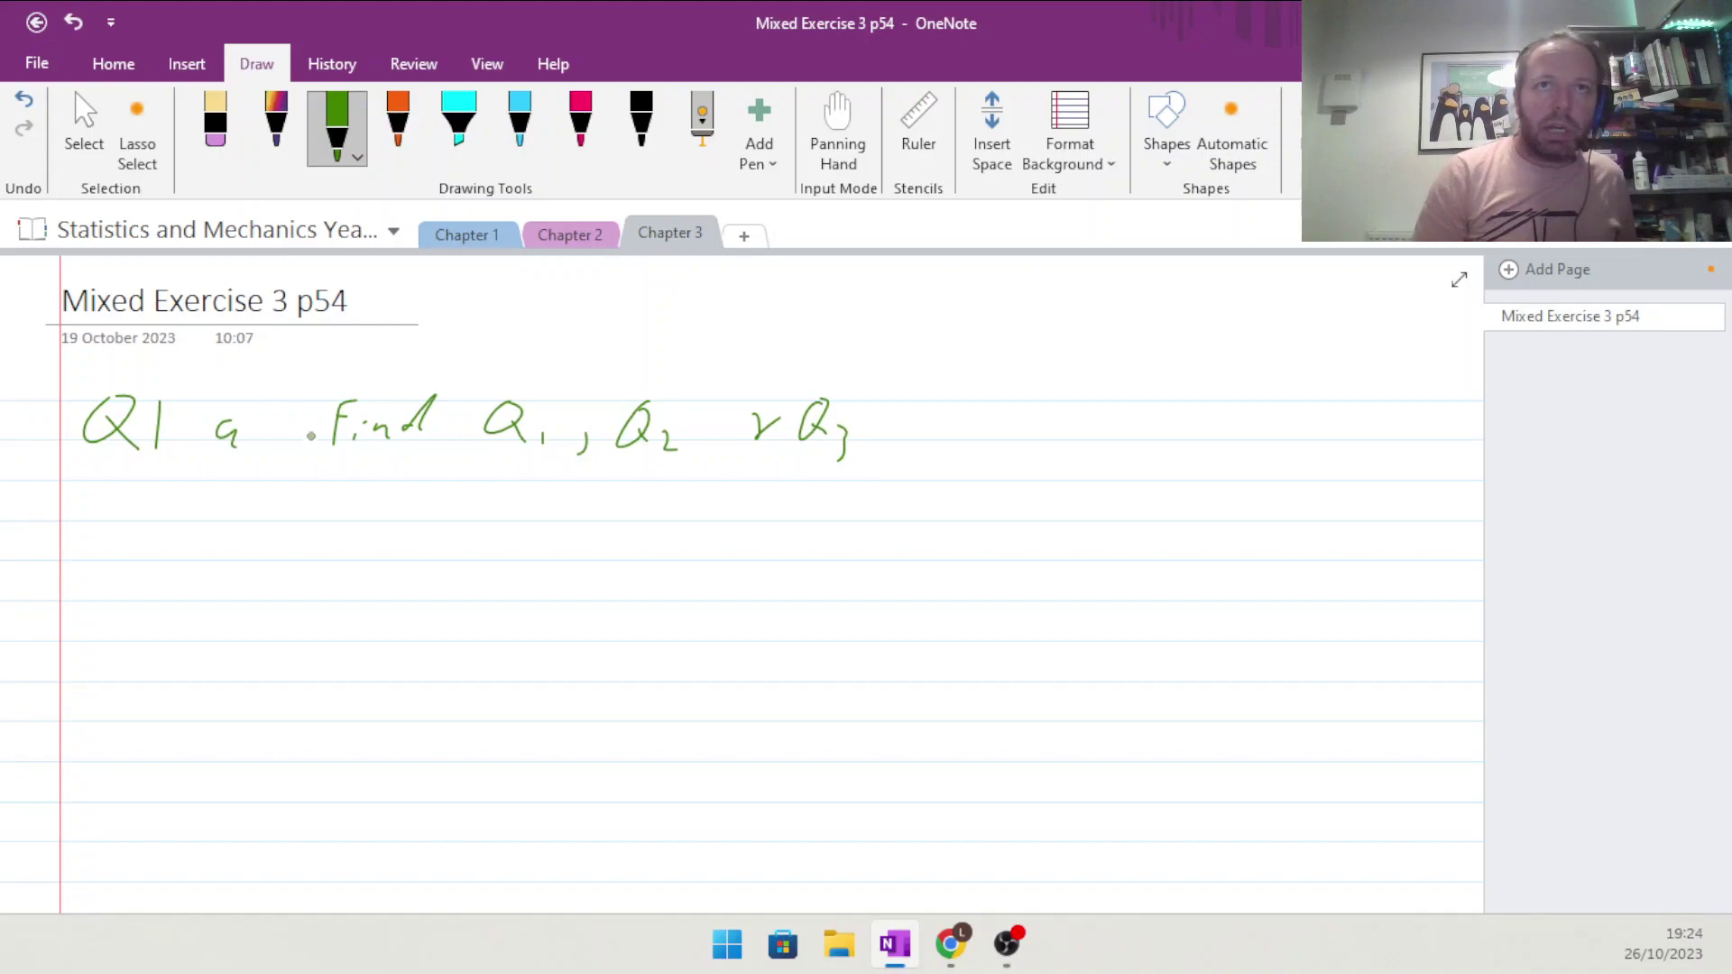
Write 25%, 50% and 75% beneath Q1, Q2 and Q3
mouse_move(479, 492)
mouse_down()
mouse_move(478, 510)
mouse_move(499, 511)
mouse_up()
mouse_move(507, 487)
mouse_down()
mouse_move(504, 513)
mouse_move(550, 485)
mouse_up()
drag(529, 493, 541, 516)
drag(638, 490, 629, 518)
drag(636, 494, 665, 519)
drag(666, 489, 684, 520)
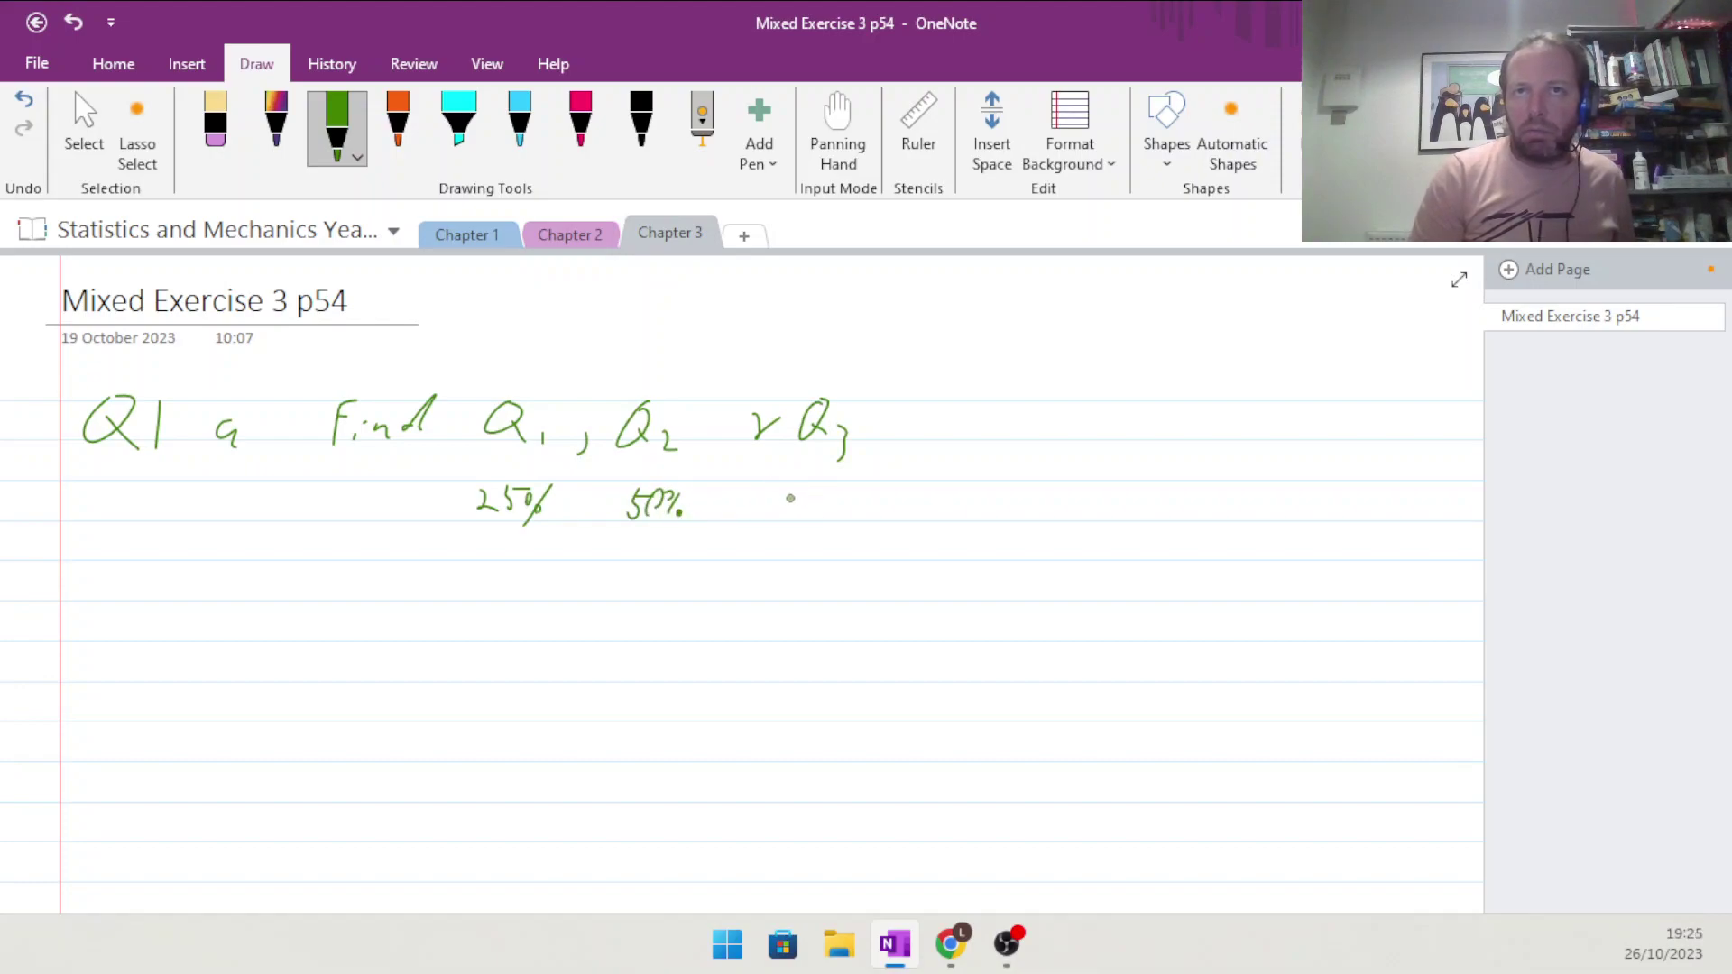
mouse_move(799, 493)
mouse_down()
mouse_move(802, 516)
mouse_move(844, 490)
mouse_up()
mouse_move(855, 521)
mouse_down()
mouse_move(869, 492)
mouse_move(851, 510)
mouse_move(861, 534)
mouse_up()
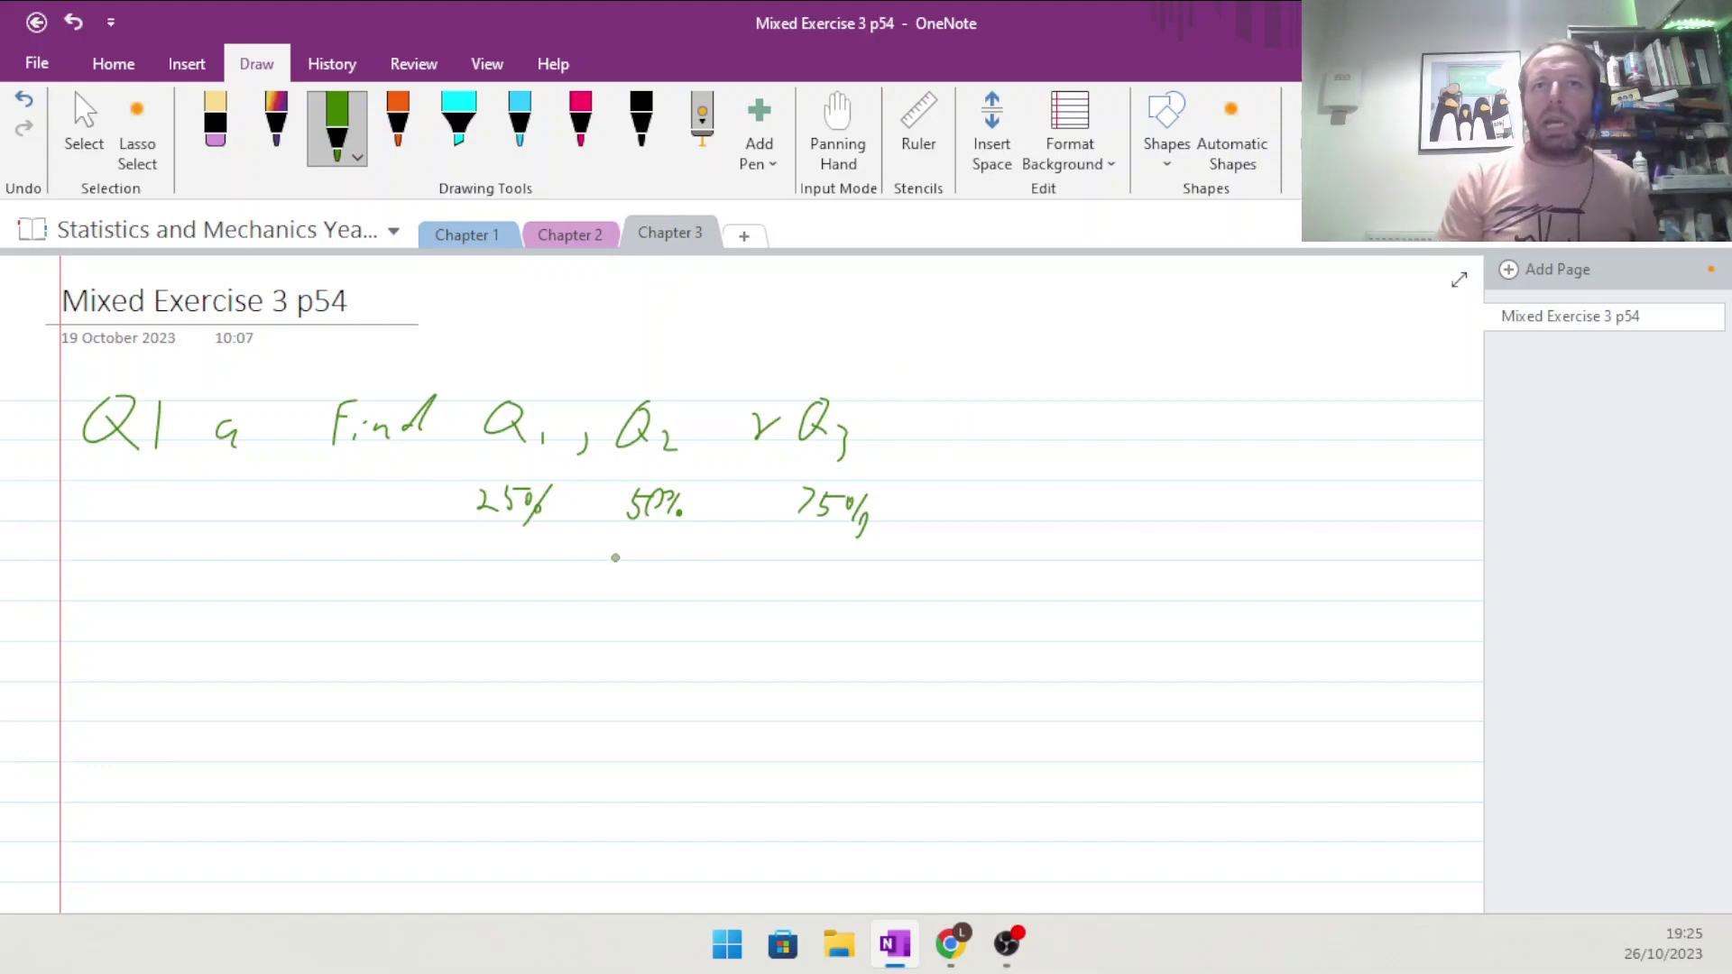
Write 'July = 31 days' on the next line
drag(206, 567, 245, 561)
mouse_move(222, 563)
mouse_down()
mouse_move(256, 592)
mouse_move(284, 562)
mouse_move(273, 597)
mouse_up()
drag(287, 578, 278, 632)
drag(340, 572, 379, 571)
drag(351, 584, 394, 582)
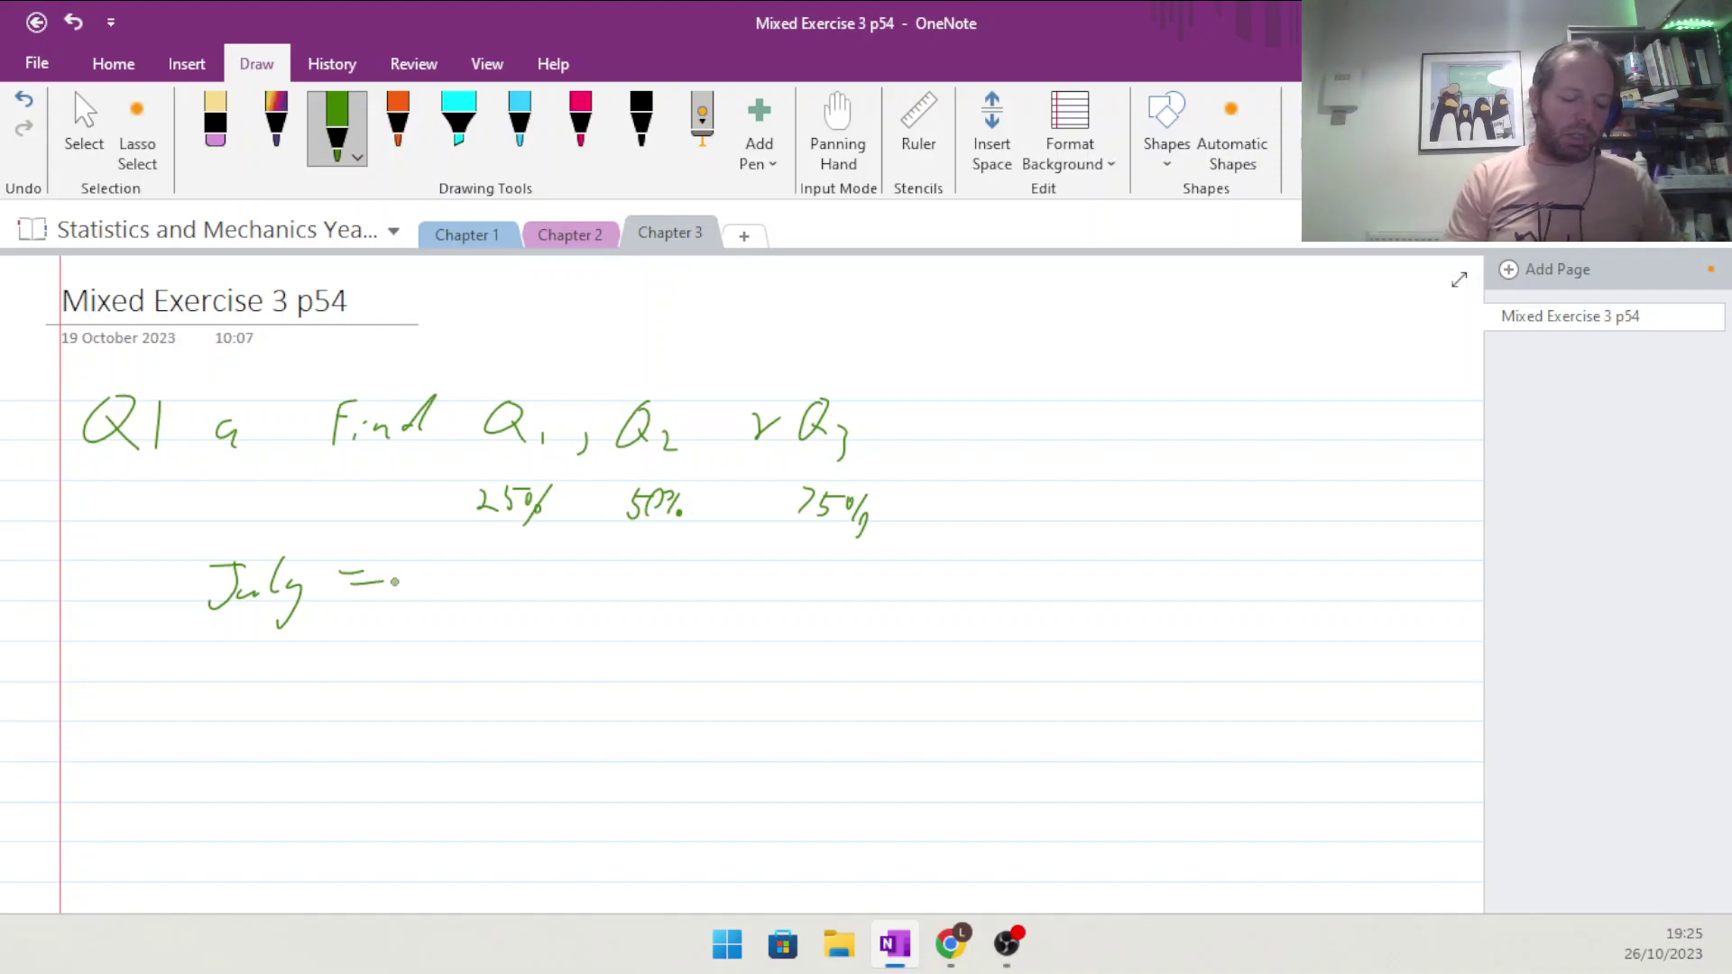
drag(435, 559, 440, 602)
mouse_move(464, 560)
mouse_down()
mouse_move(466, 610)
mouse_move(558, 577)
mouse_move(578, 595)
mouse_move(567, 612)
mouse_move(598, 600)
mouse_up()
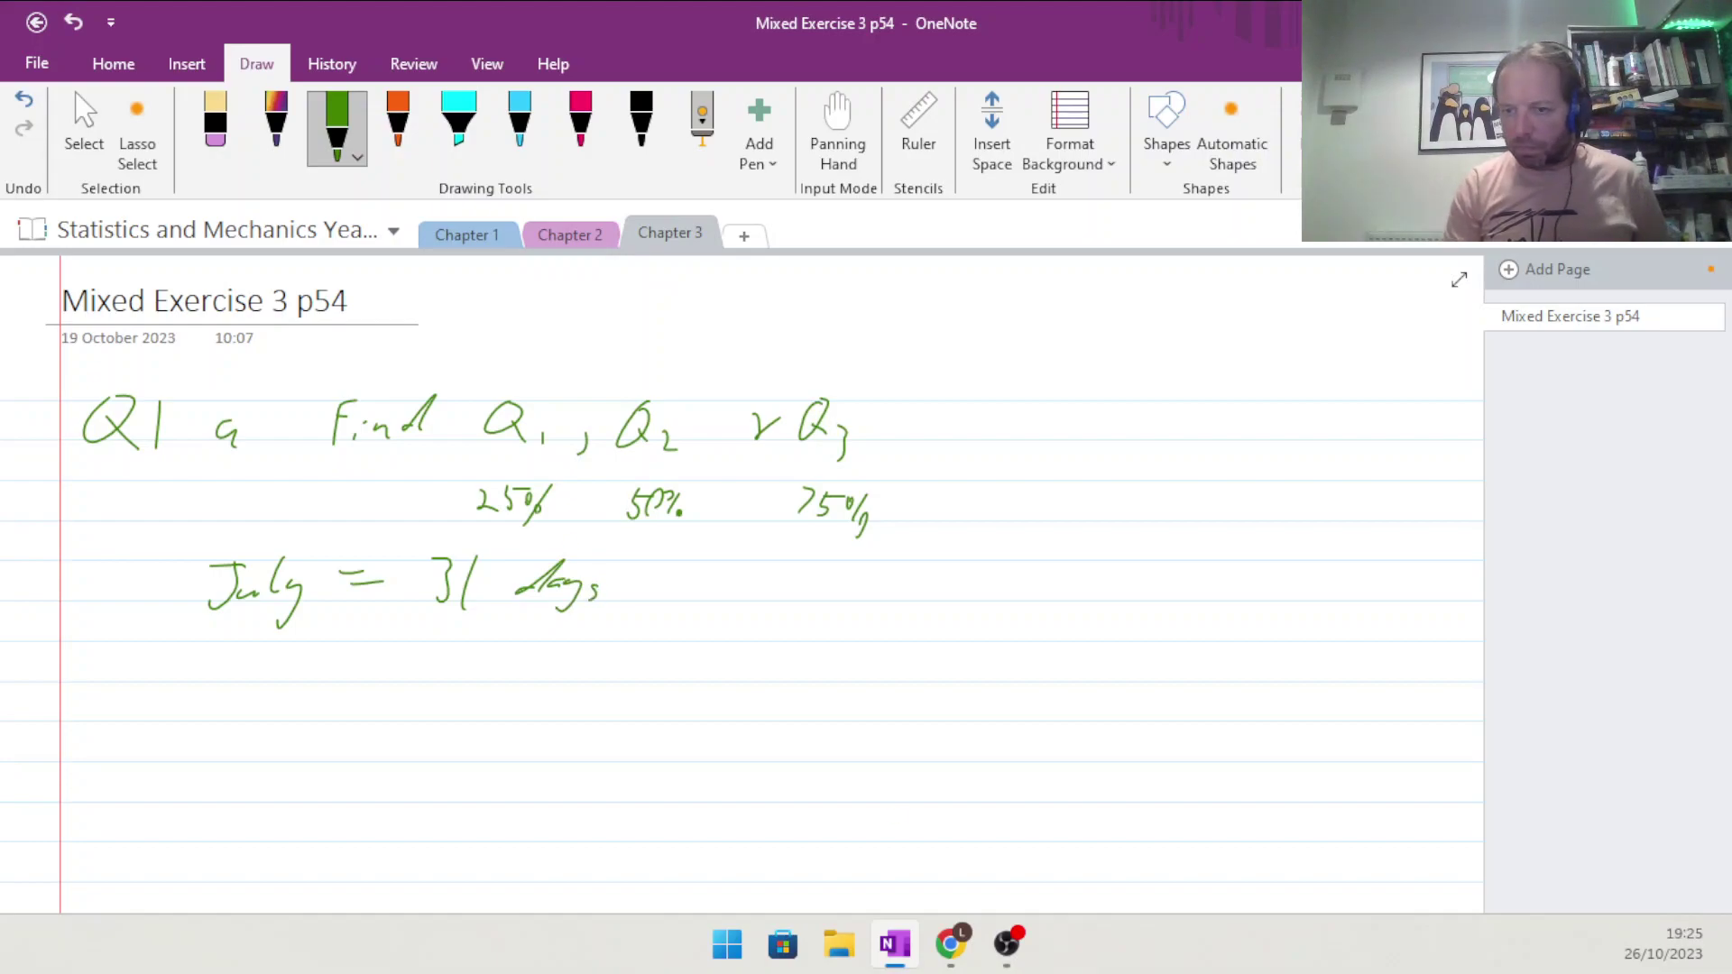
Write the 31 July distances in ascending order, 155 through 226, in three green rows
key(alt+Tab)
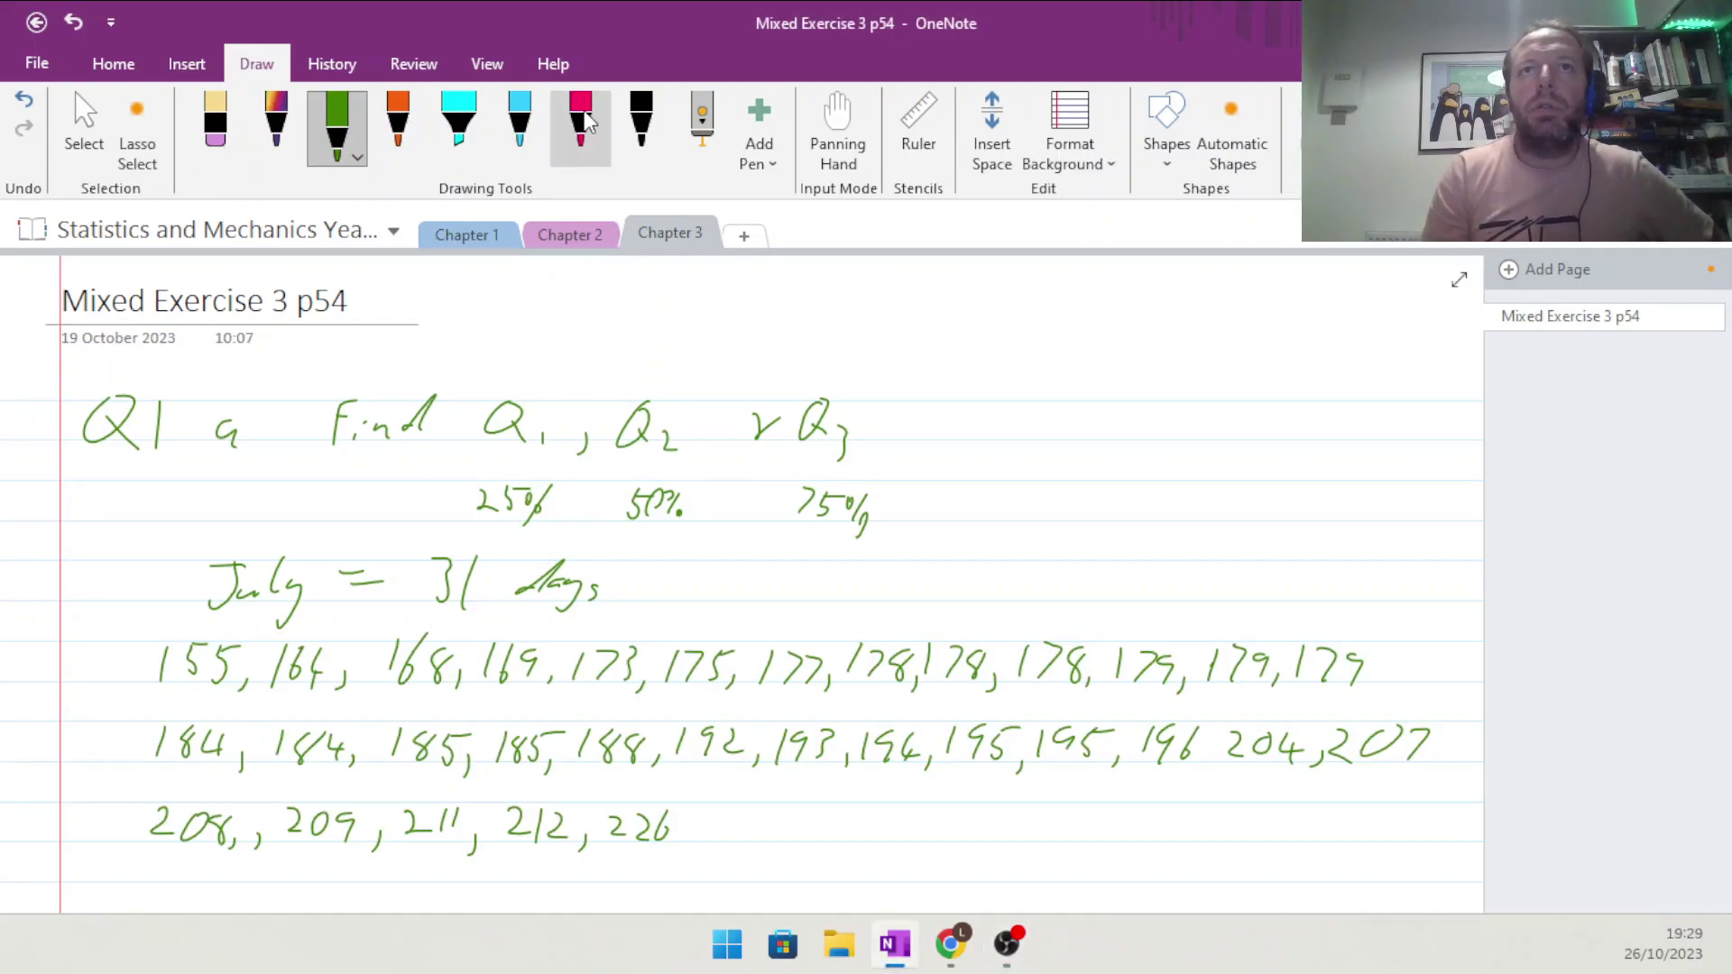
Number the ordered values 1 through 31 in red ink above each value
click(582, 126)
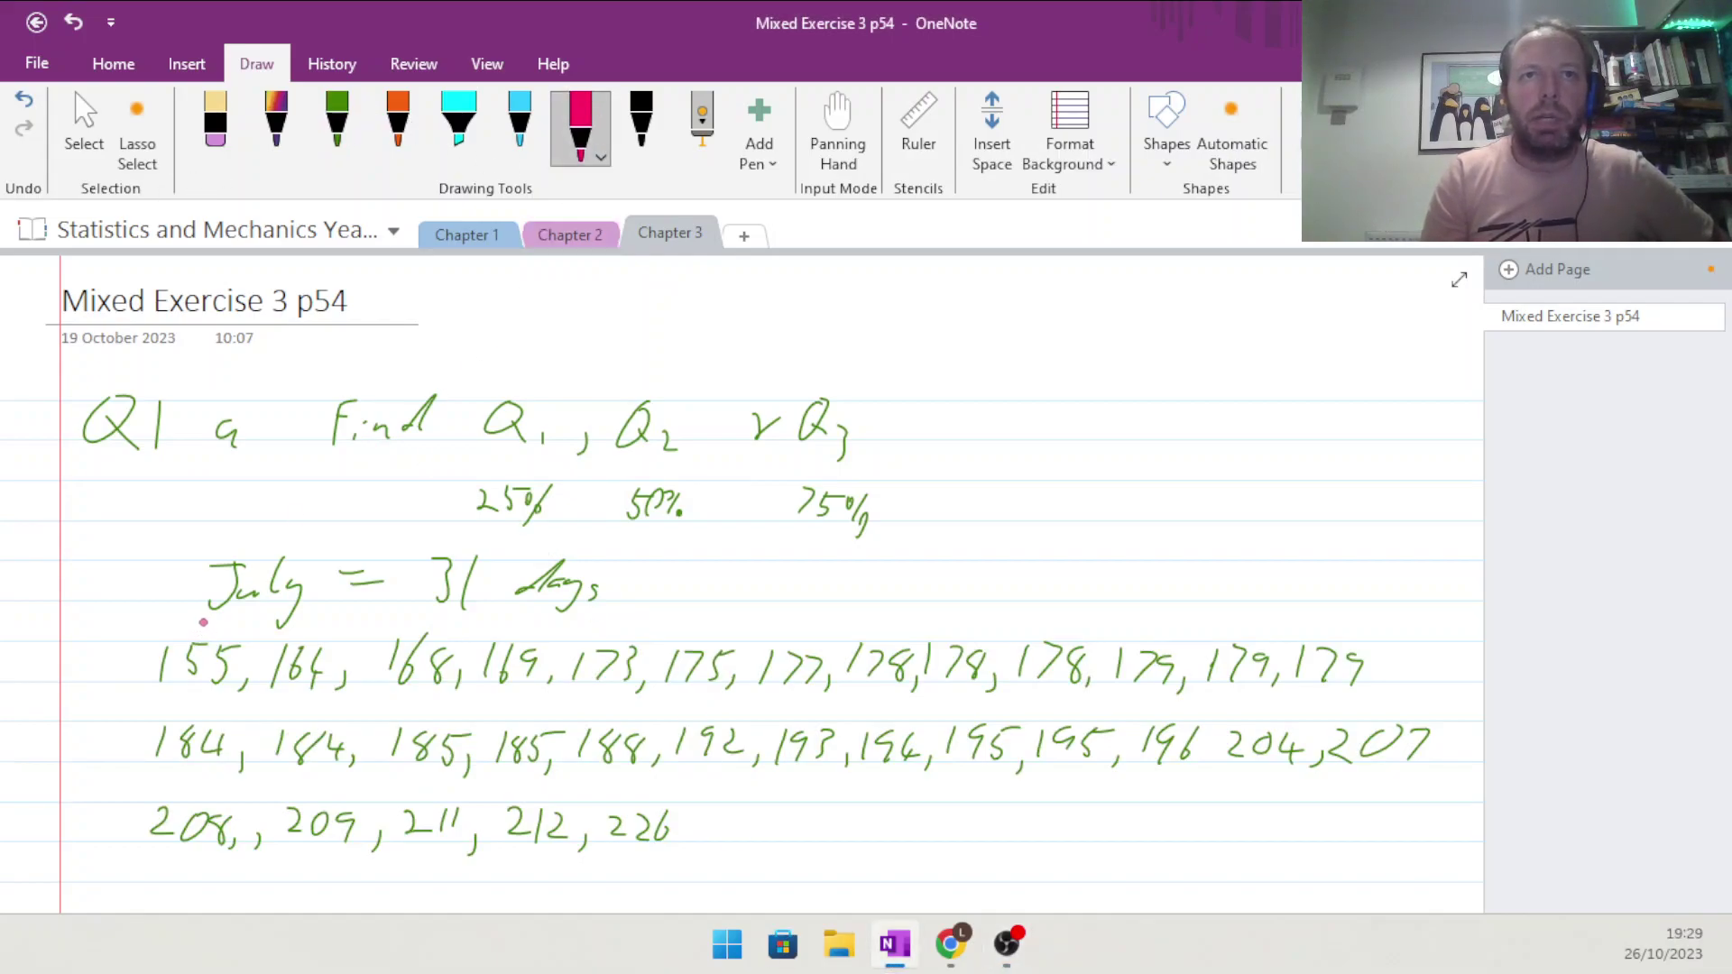
drag(203, 617, 201, 632)
drag(307, 626, 319, 639)
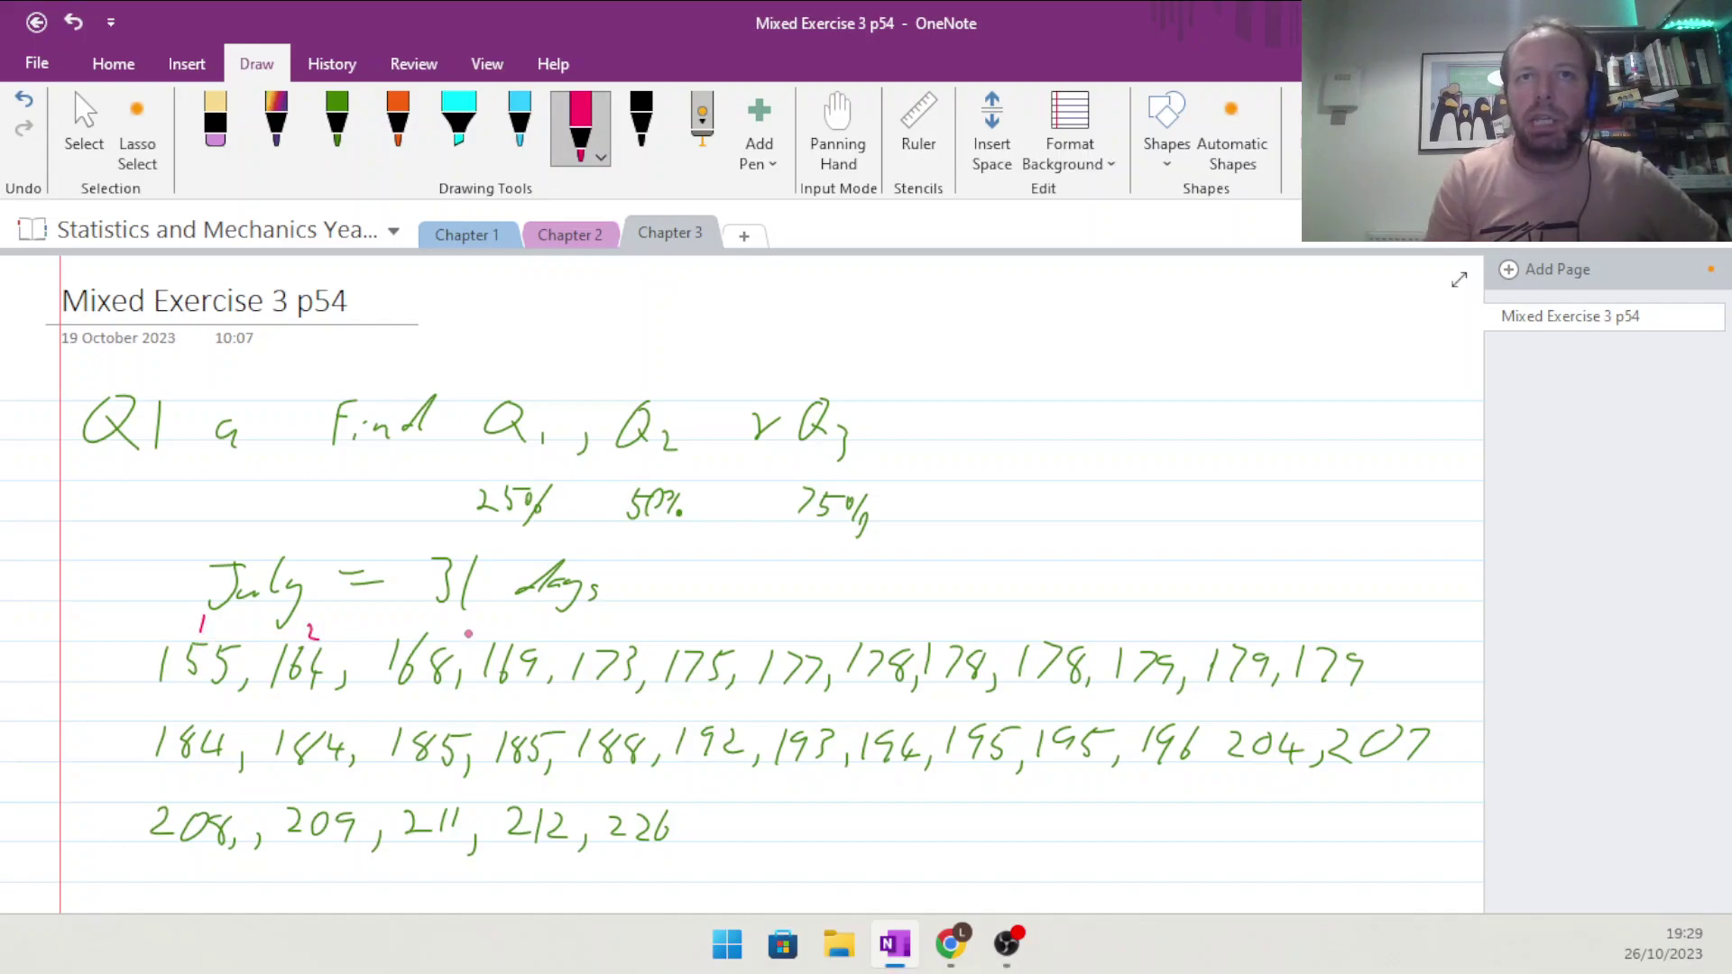
mouse_move(439, 617)
mouse_down()
mouse_move(442, 639)
mouse_move(531, 646)
mouse_move(641, 620)
mouse_move(697, 637)
mouse_up()
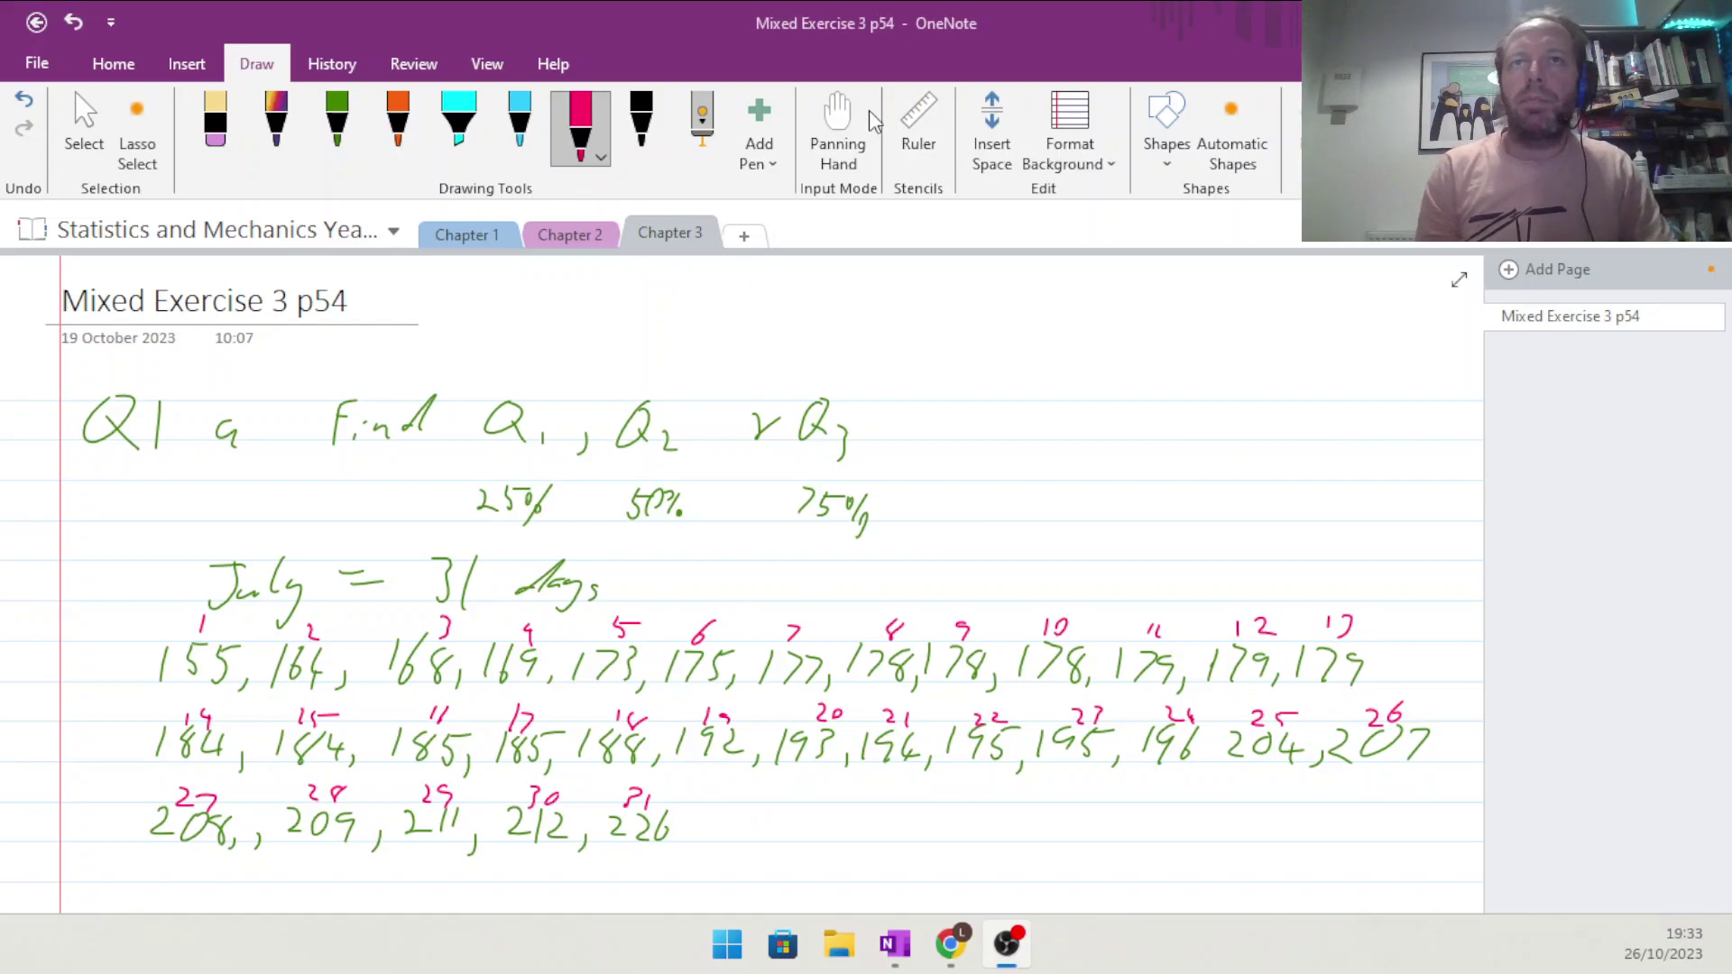
click(837, 121)
click(837, 121)
In orange, write 31 ÷ 4 = 7.75 → 8th and circle the 8th value, 178
scroll(812, 632, down, 2)
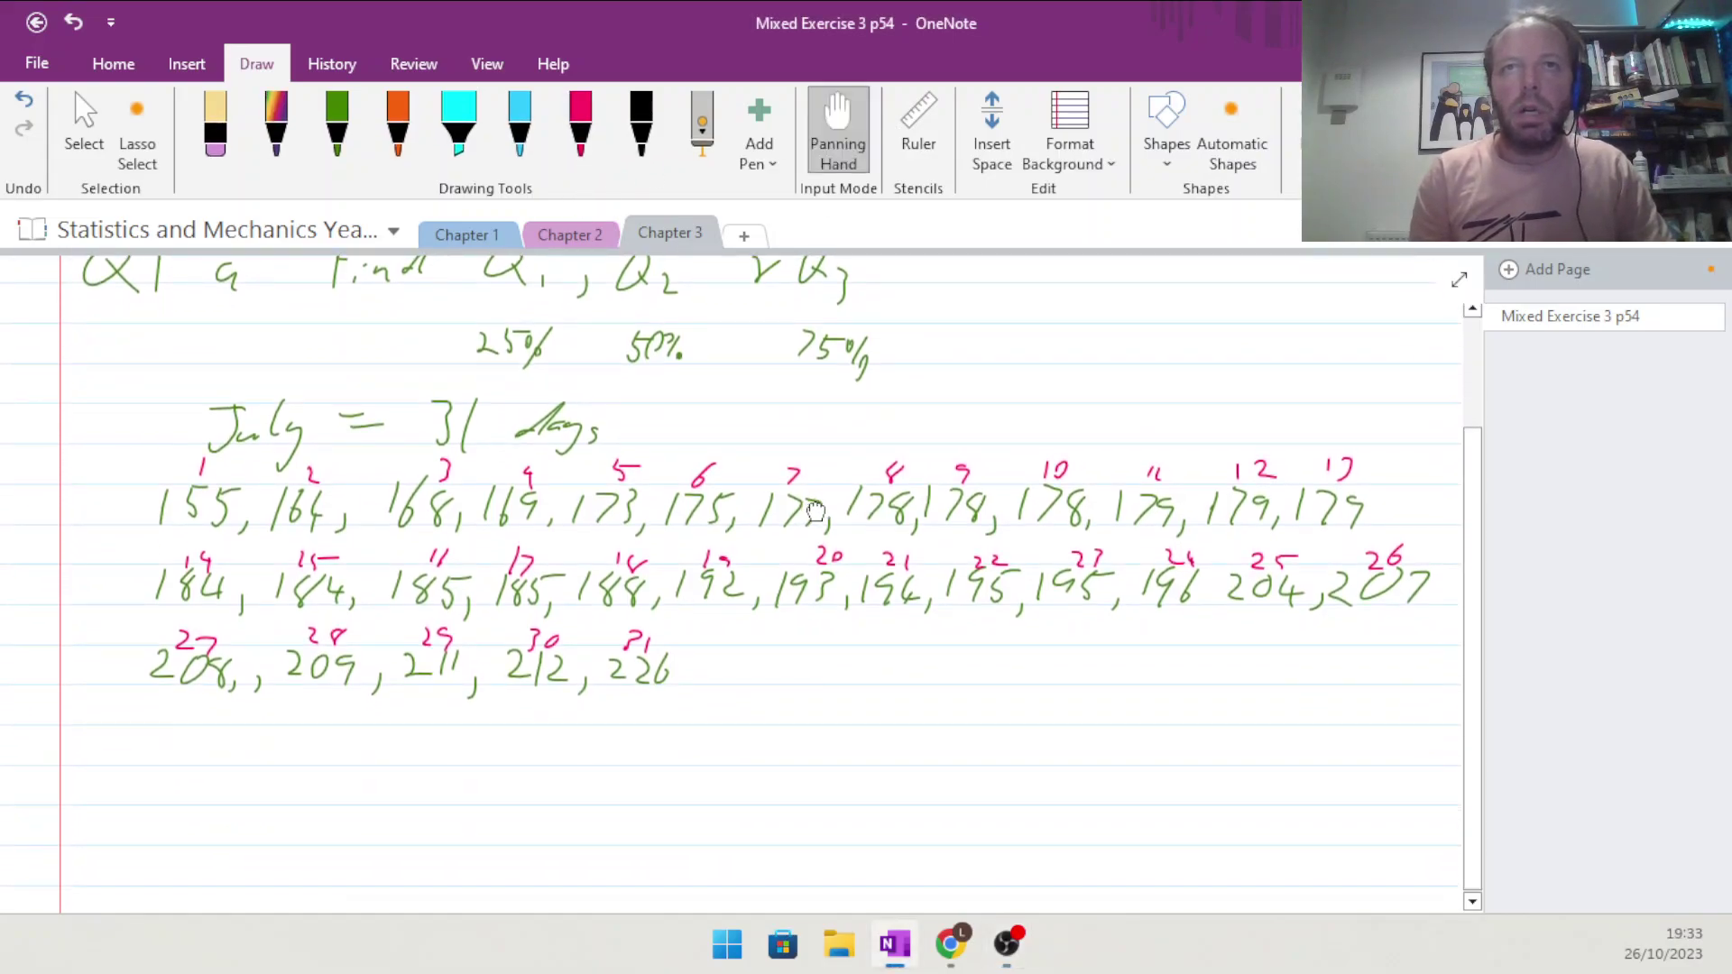
click(402, 129)
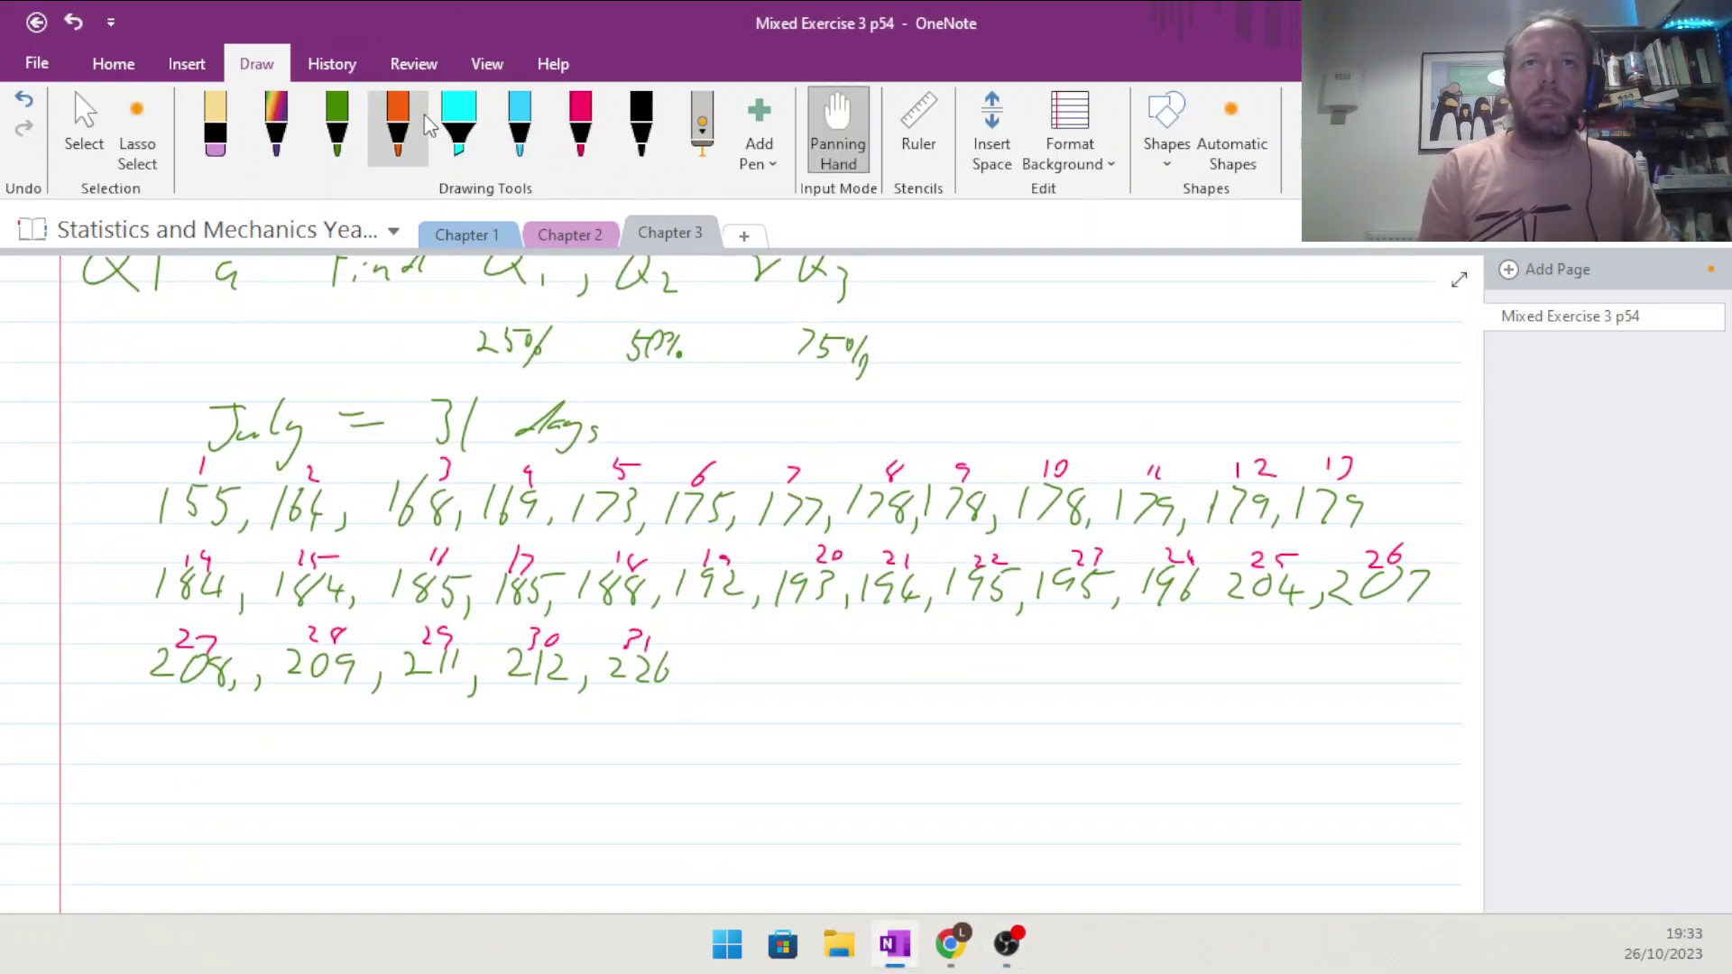
mouse_move(213, 732)
mouse_down()
mouse_move(238, 732)
mouse_move(214, 763)
mouse_up()
mouse_move(236, 743)
mouse_down()
mouse_move(318, 757)
mouse_move(311, 772)
mouse_up()
drag(330, 739, 348, 738)
drag(331, 754, 355, 755)
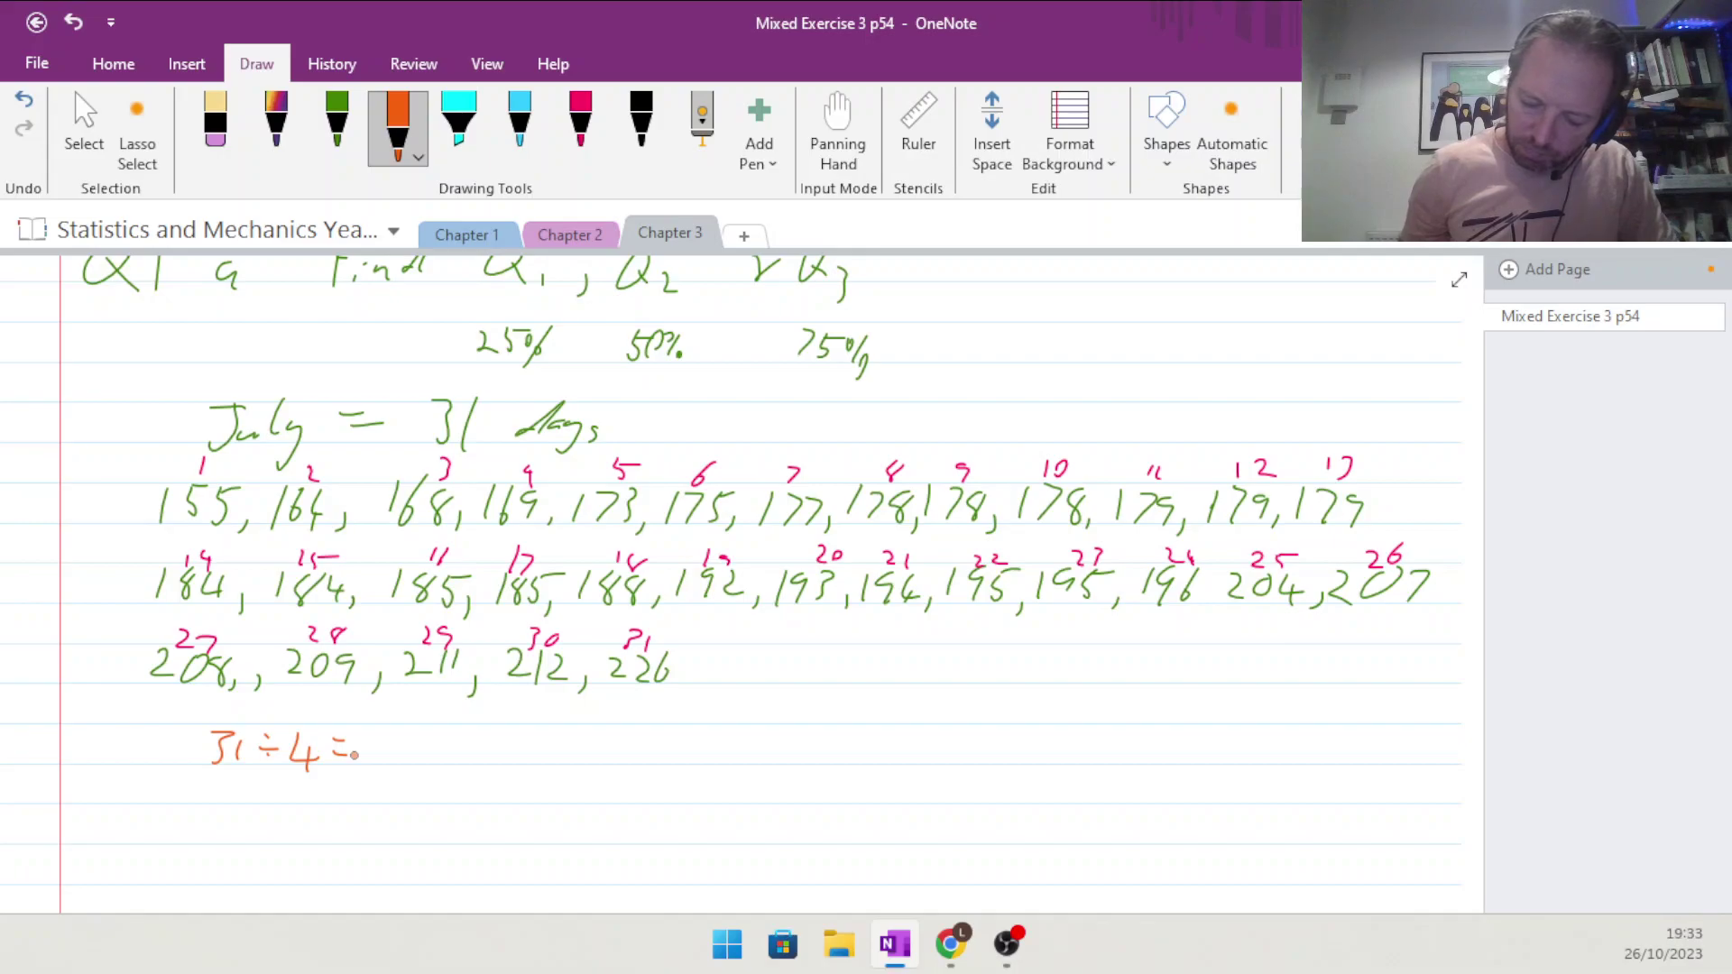
mouse_move(380, 736)
mouse_down()
mouse_move(386, 757)
mouse_move(431, 761)
mouse_up()
drag(450, 738, 444, 762)
drag(451, 740, 522, 753)
mouse_move(507, 741)
mouse_down()
mouse_move(508, 767)
mouse_move(552, 738)
mouse_move(570, 747)
mouse_up()
drag(563, 734, 577, 733)
drag(582, 724, 601, 751)
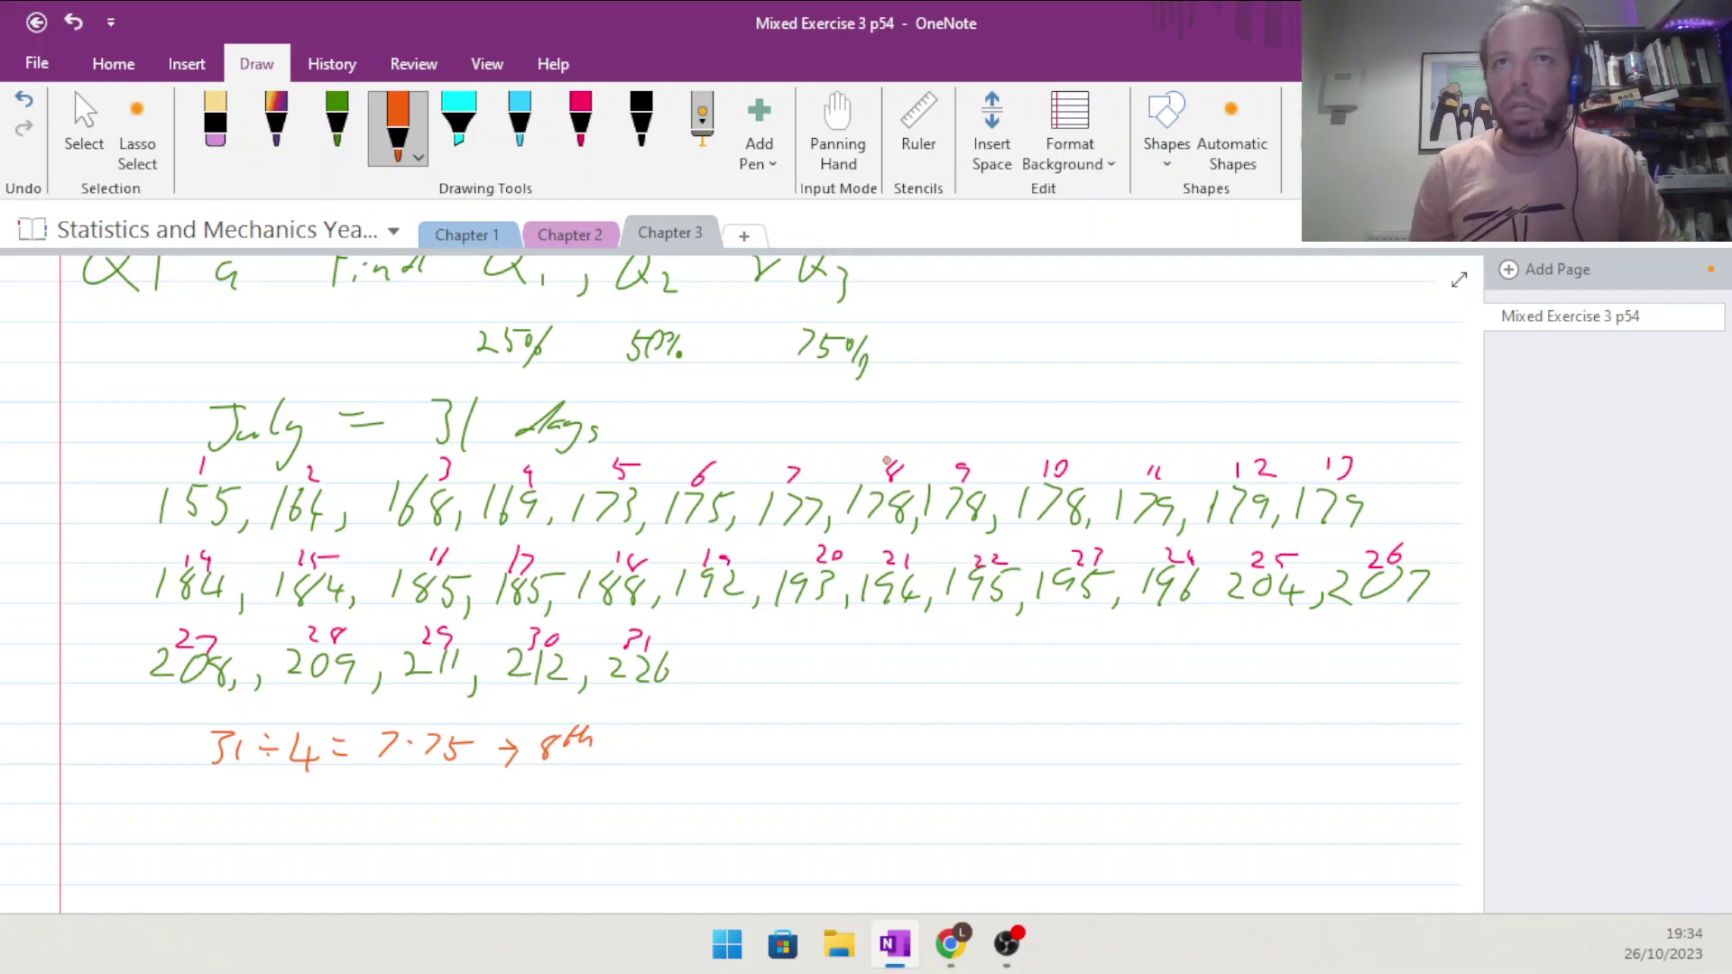
mouse_move(887, 461)
mouse_down()
mouse_move(834, 529)
mouse_move(898, 529)
mouse_move(932, 488)
mouse_move(889, 451)
mouse_up()
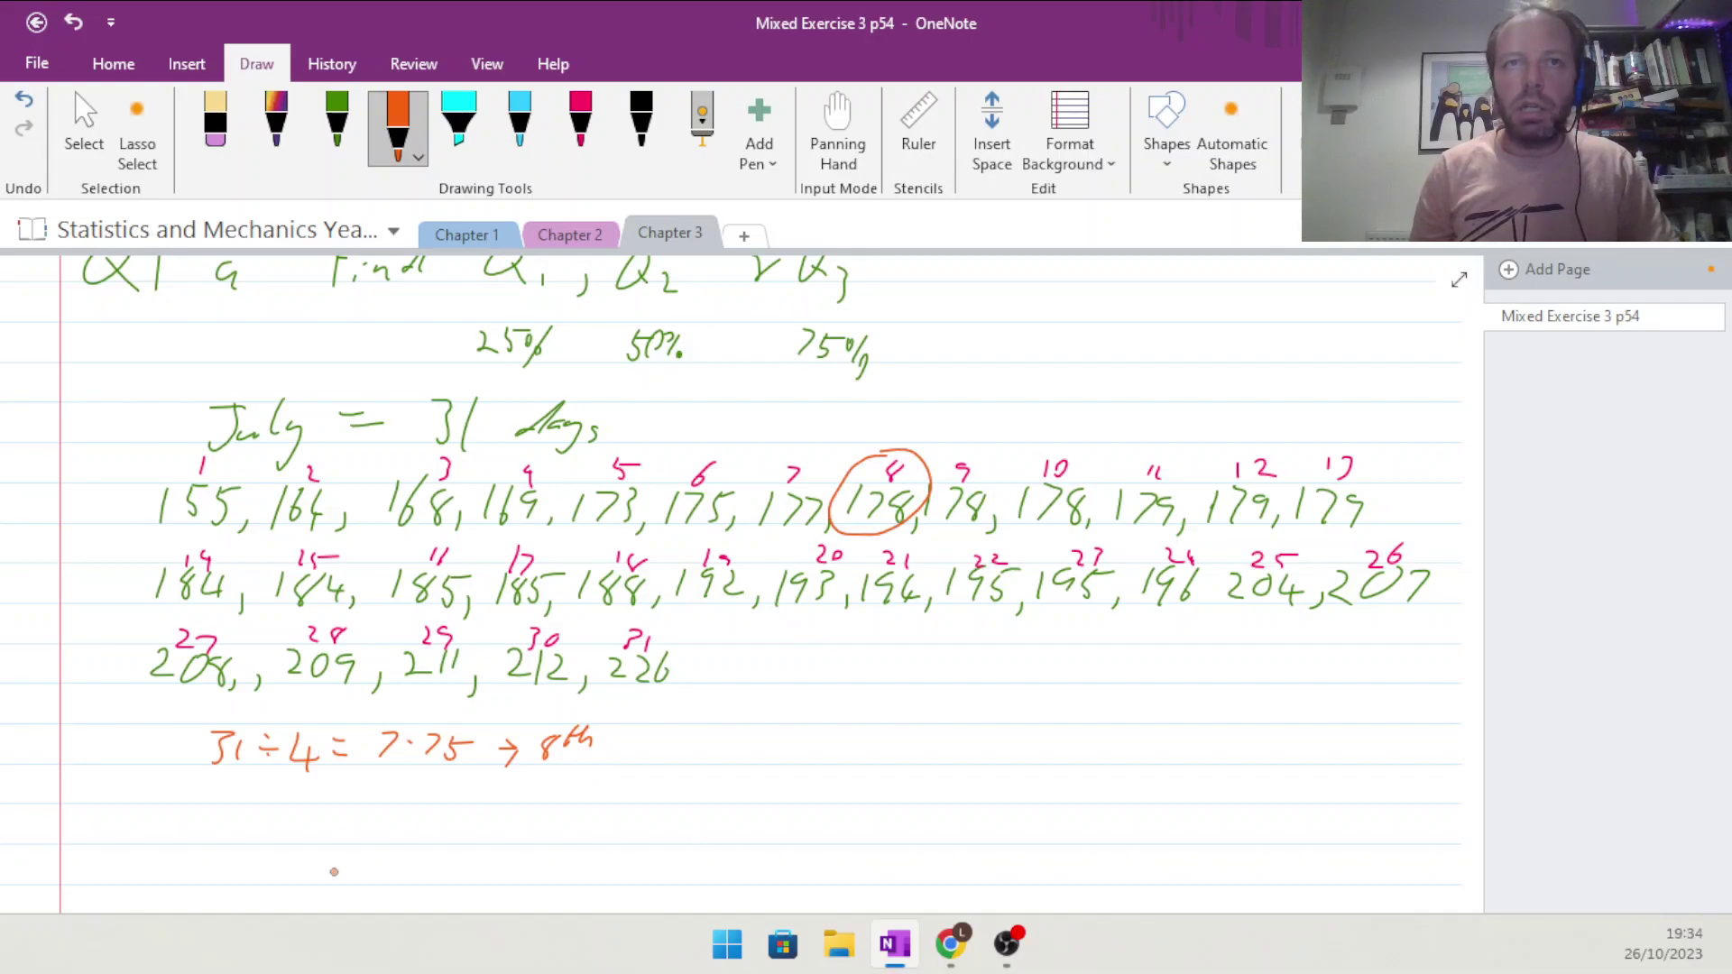
Write Q1 = 178 beside the working
drag(806, 731, 815, 757)
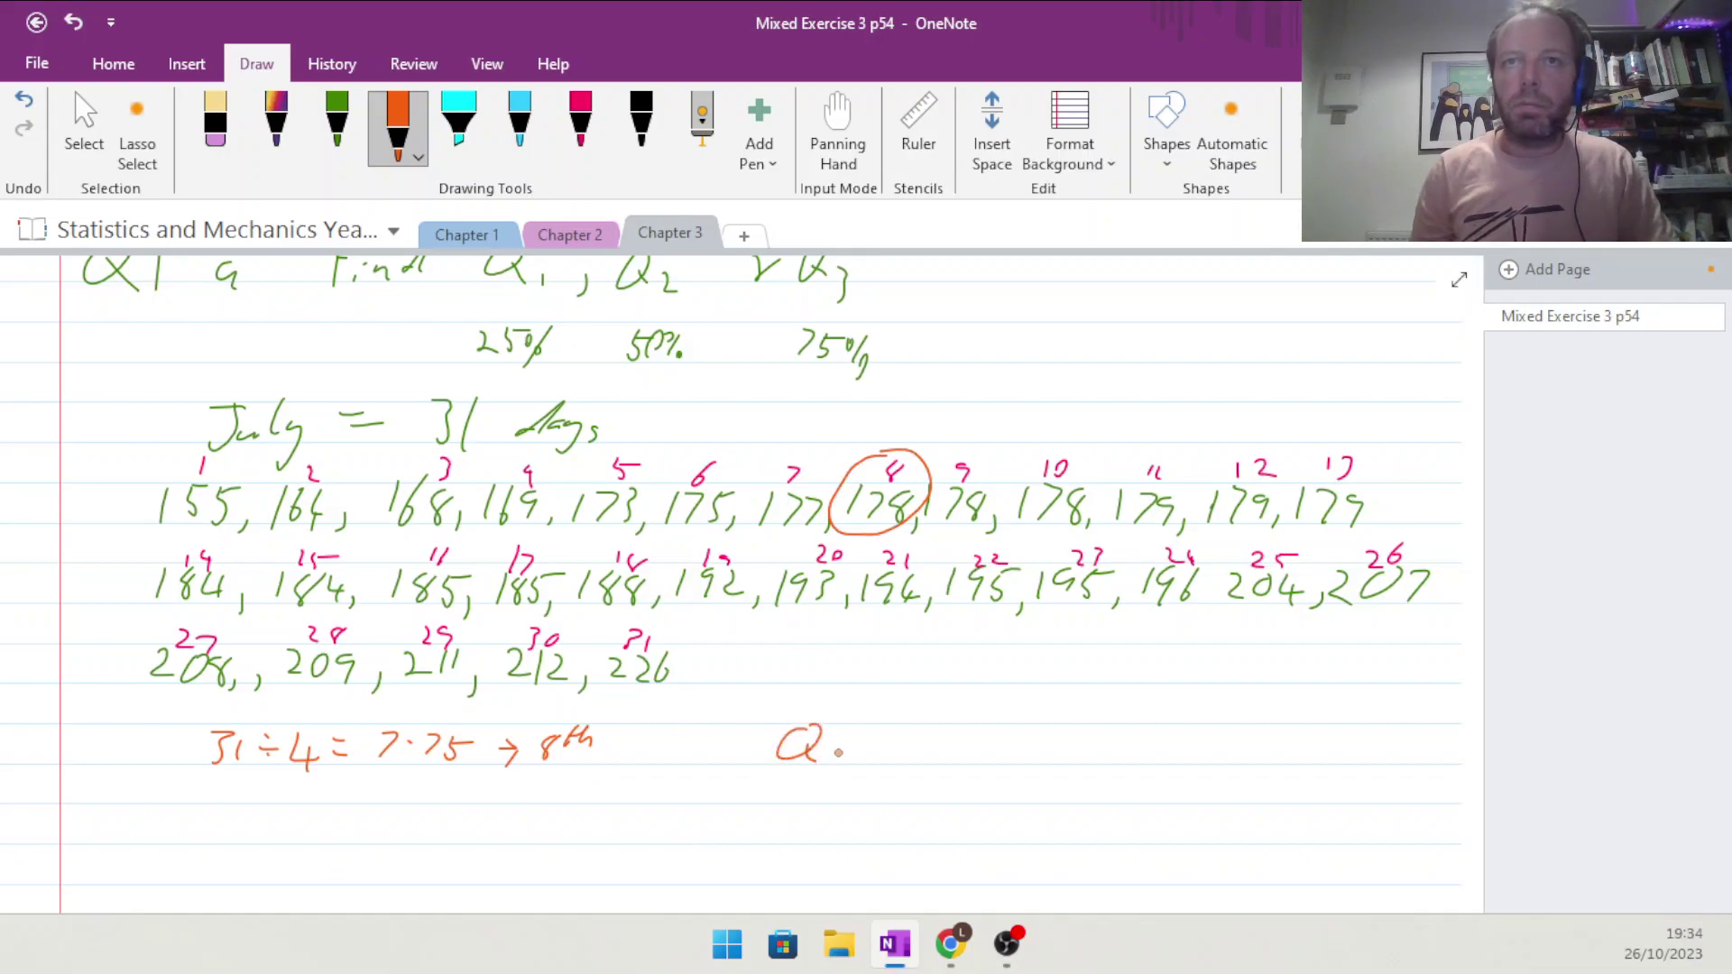
mouse_move(836, 753)
mouse_down()
mouse_move(831, 768)
mouse_move(894, 741)
mouse_up()
drag(874, 755, 923, 759)
mouse_move(948, 739)
mouse_down()
mouse_move(964, 745)
mouse_move(951, 765)
mouse_up()
mouse_move(994, 730)
mouse_down()
mouse_move(980, 753)
mouse_move(991, 732)
mouse_up()
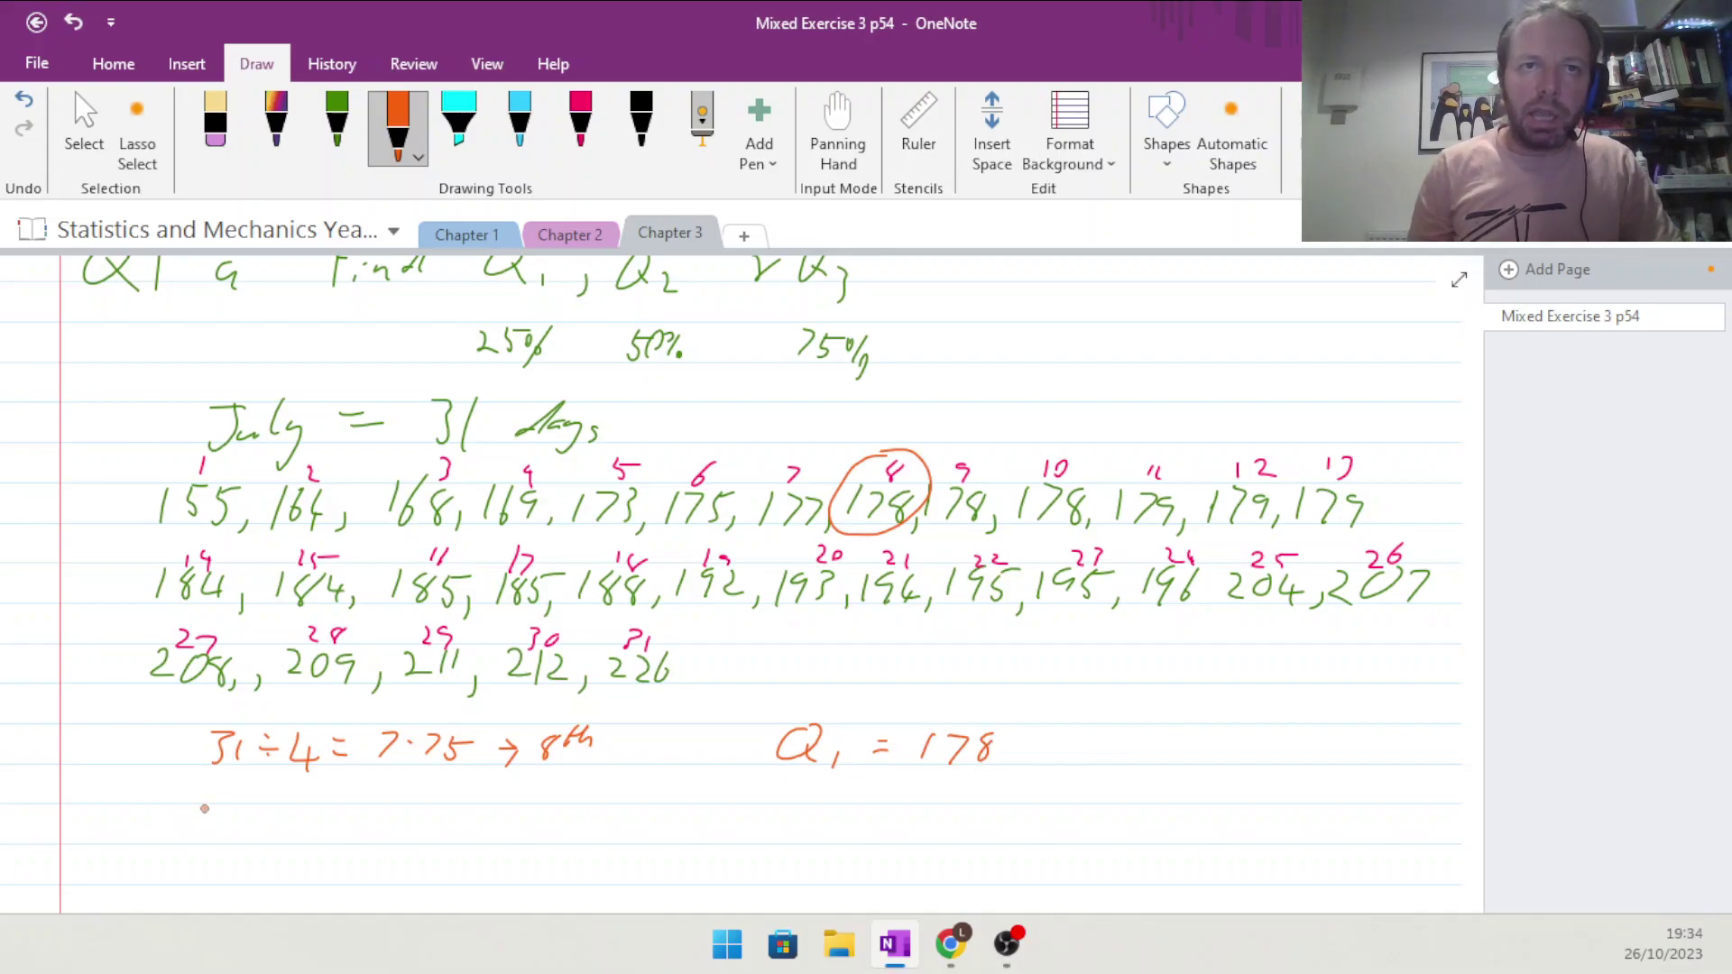
Write 31 ÷ 2 = 15.5 → 16th on the line below
mouse_move(197, 805)
mouse_down()
mouse_move(211, 821)
mouse_move(197, 835)
mouse_up()
mouse_move(222, 805)
mouse_down()
mouse_move(219, 831)
mouse_move(353, 813)
mouse_move(352, 834)
mouse_move(399, 843)
mouse_move(426, 815)
mouse_move(442, 841)
mouse_up()
click(257, 803)
click(256, 841)
click(431, 824)
mouse_move(447, 815)
mouse_down()
mouse_move(532, 817)
mouse_move(523, 836)
mouse_move(542, 843)
mouse_up()
mouse_move(571, 811)
mouse_down()
mouse_move(563, 832)
mouse_move(595, 803)
mouse_up()
drag(597, 794, 609, 816)
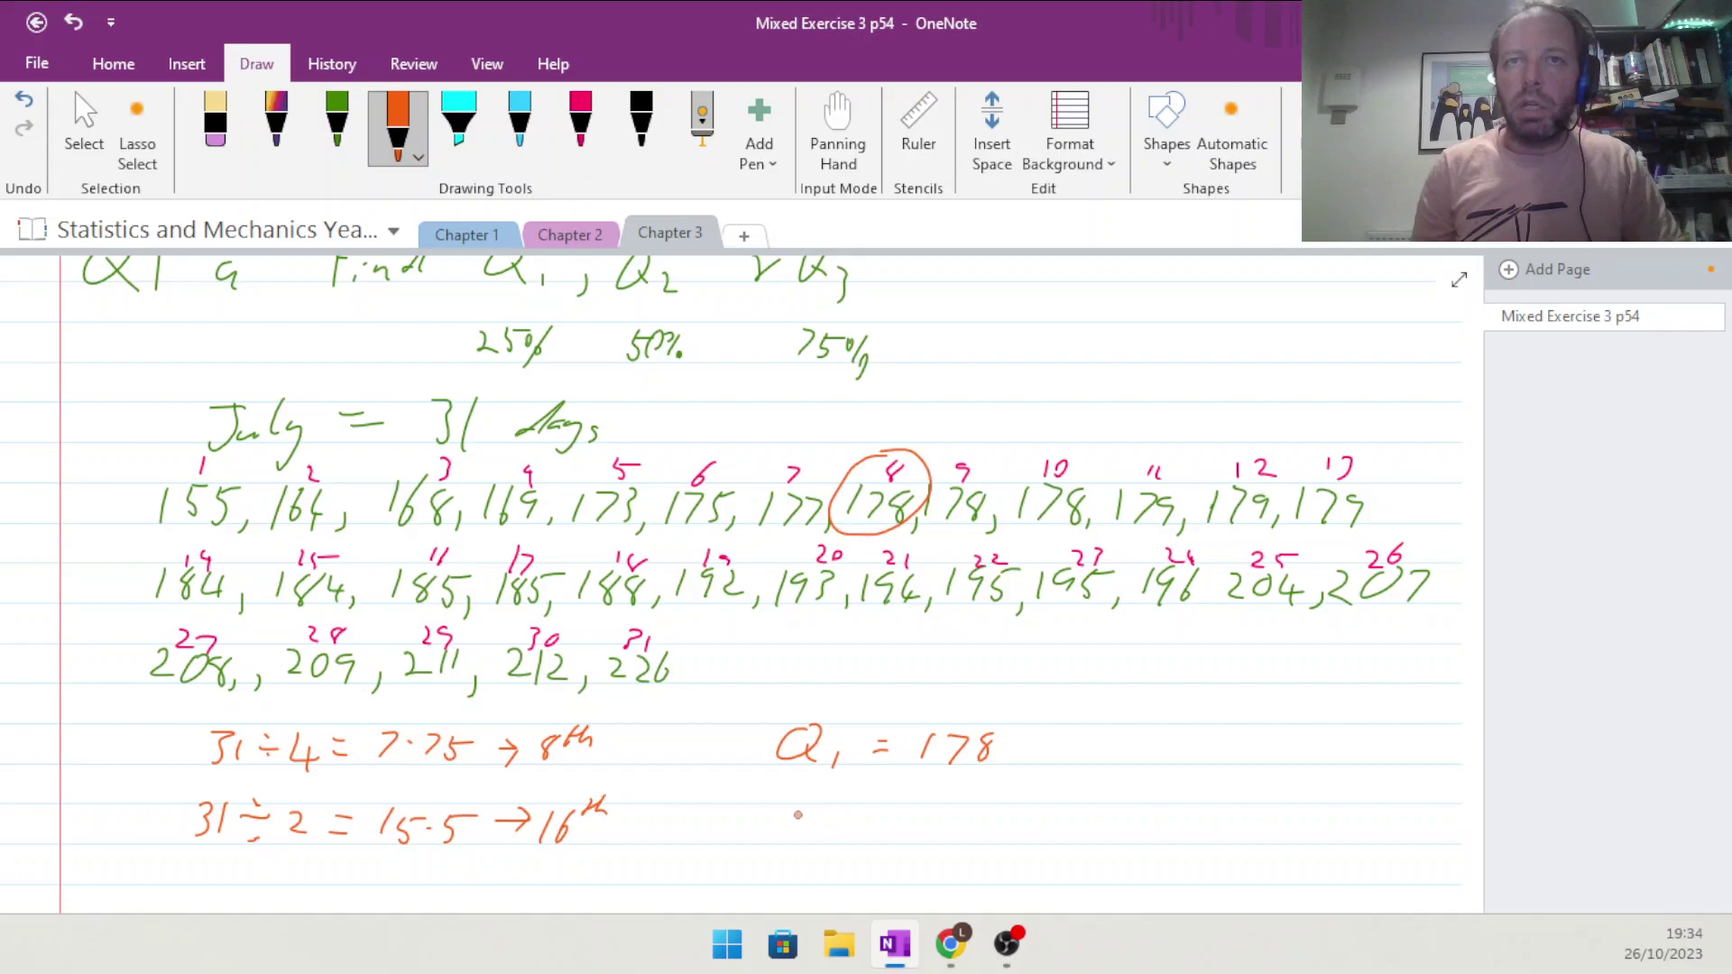
Write Q2 = 185 and circle 185, the 16th value, in the list
drag(812, 805, 831, 841)
mouse_move(835, 826)
mouse_down()
mouse_move(859, 842)
mouse_move(900, 818)
mouse_up()
drag(873, 834, 900, 833)
mouse_move(424, 556)
mouse_down()
mouse_move(387, 580)
mouse_move(436, 623)
mouse_move(489, 586)
mouse_move(432, 556)
mouse_up()
mouse_move(940, 810)
mouse_down()
mouse_move(932, 841)
mouse_move(962, 814)
mouse_move(975, 848)
mouse_up()
drag(987, 816, 1006, 815)
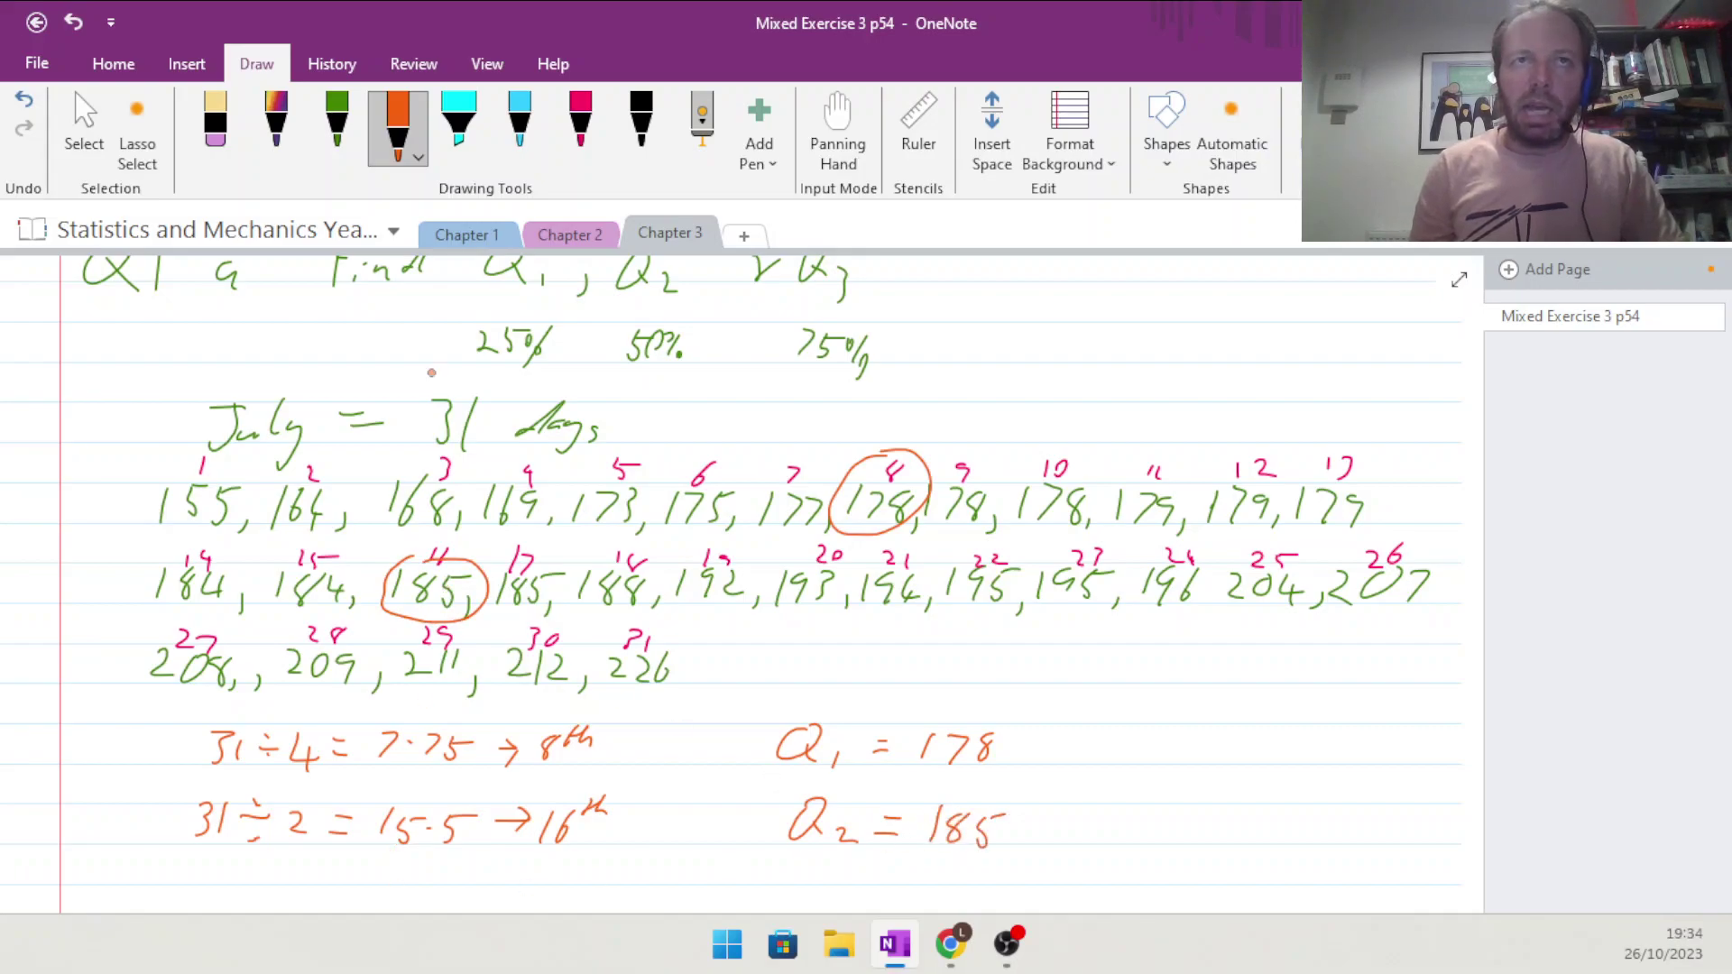
Write 31 ÷ 4 × 3 = 23.25 → 24th in orange on a new line
click(831, 134)
scroll(740, 586, down, 1)
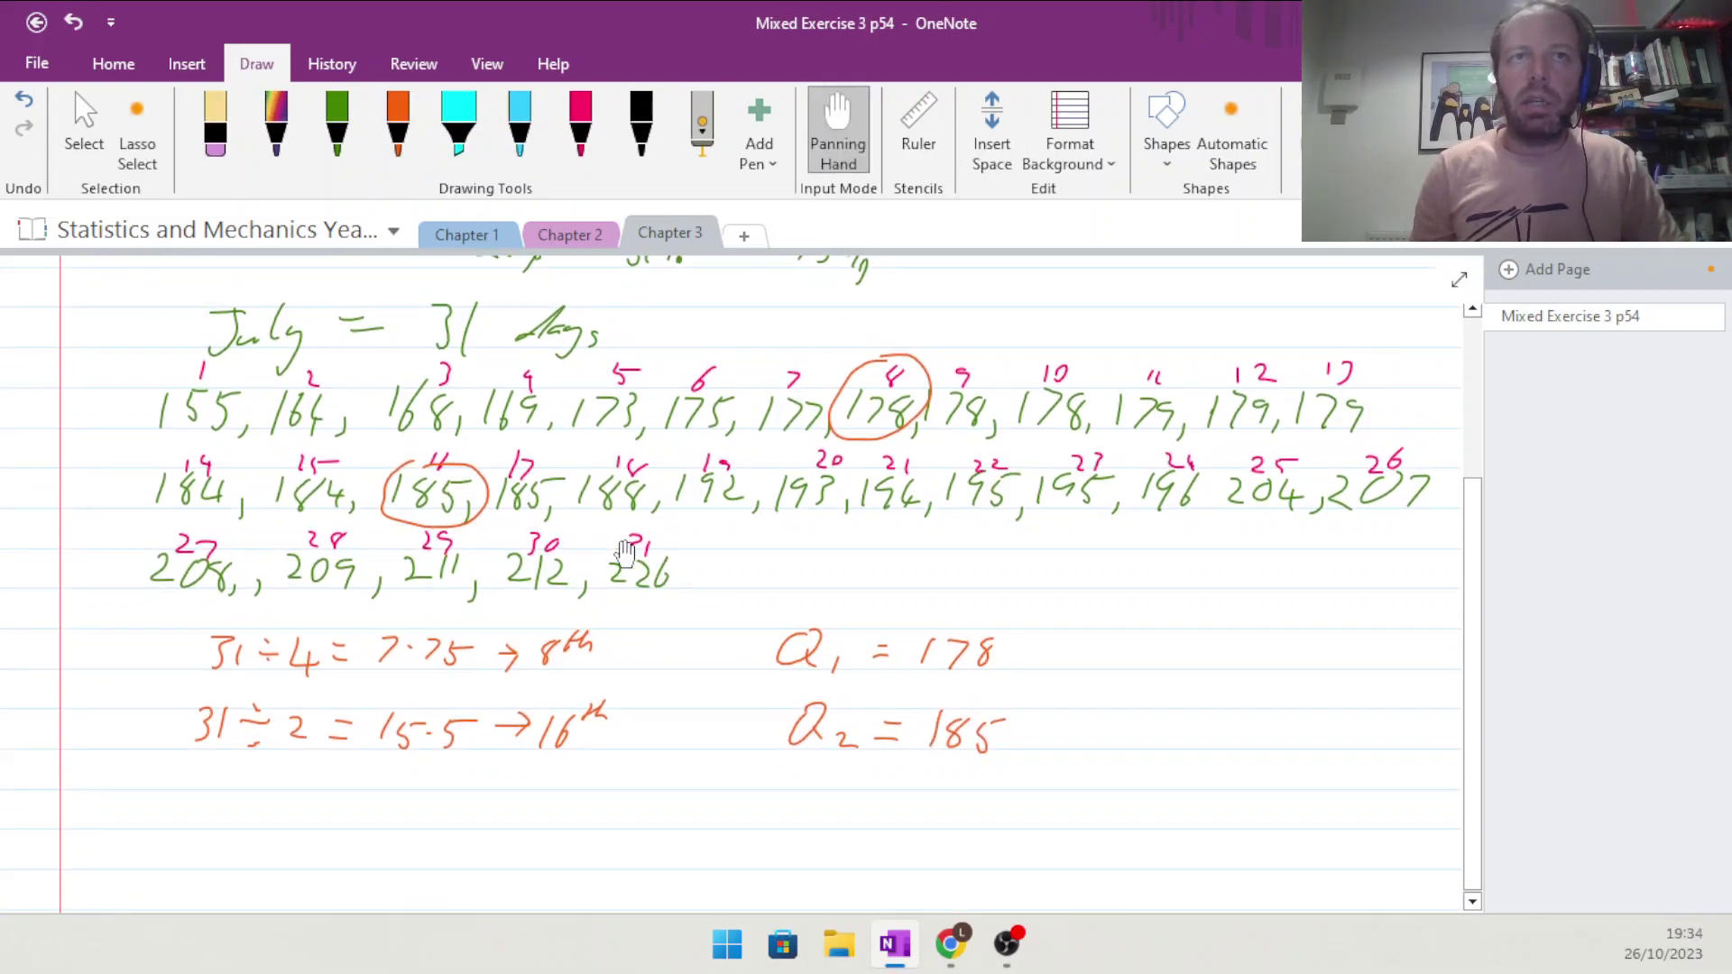
click(398, 126)
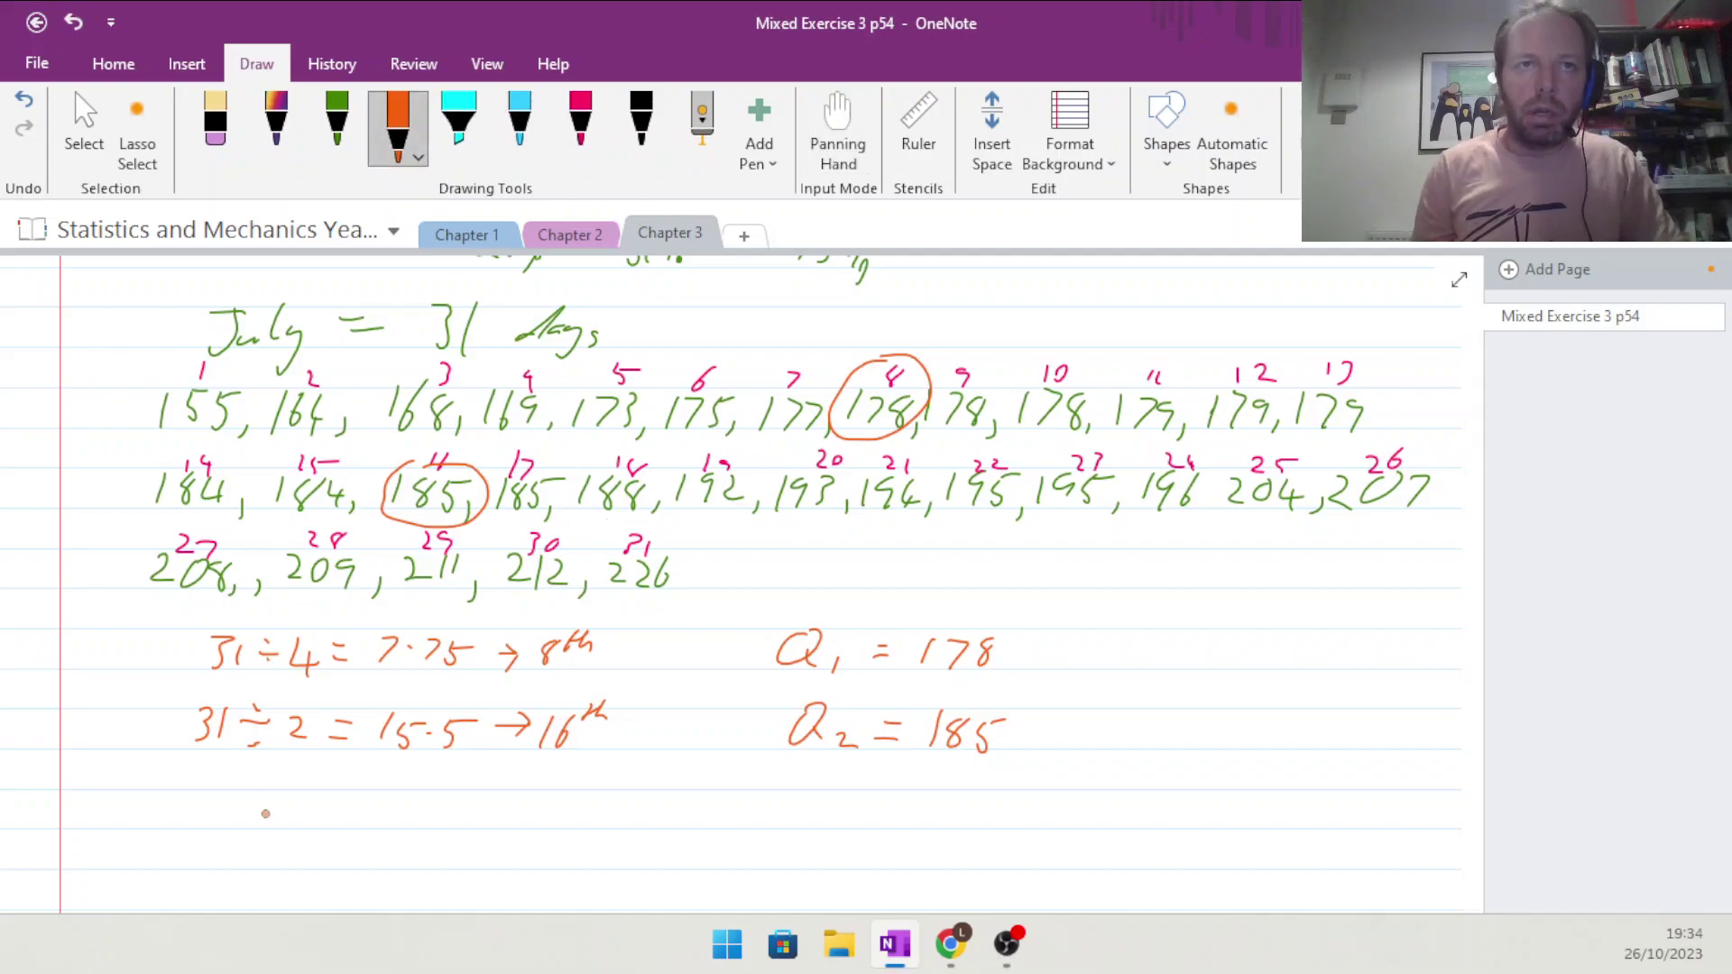
mouse_move(174, 791)
mouse_down()
mouse_move(237, 795)
mouse_move(232, 817)
mouse_move(276, 812)
mouse_up()
click(236, 794)
click(233, 817)
mouse_move(270, 800)
mouse_down()
mouse_move(267, 823)
mouse_move(300, 821)
mouse_up()
mouse_move(299, 805)
mouse_down()
mouse_move(284, 821)
mouse_move(358, 806)
mouse_up()
drag(341, 820, 358, 819)
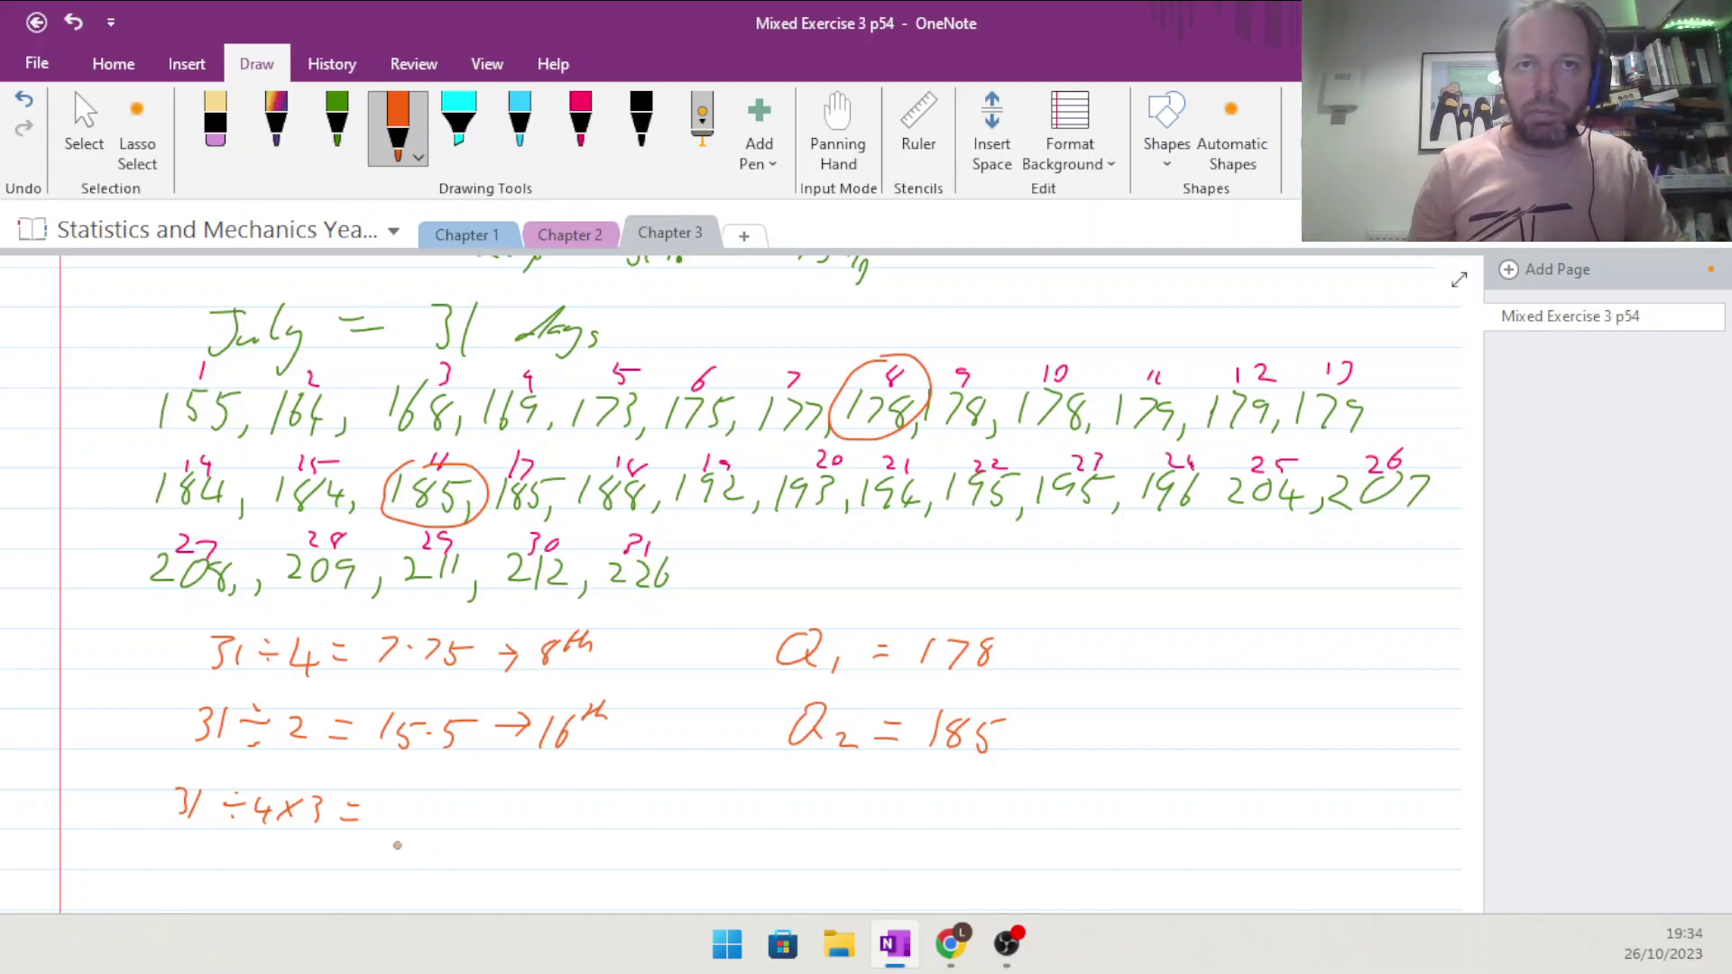
mouse_move(387, 803)
mouse_down()
mouse_move(426, 823)
mouse_move(536, 803)
mouse_move(524, 825)
mouse_move(593, 824)
mouse_move(619, 793)
mouse_up()
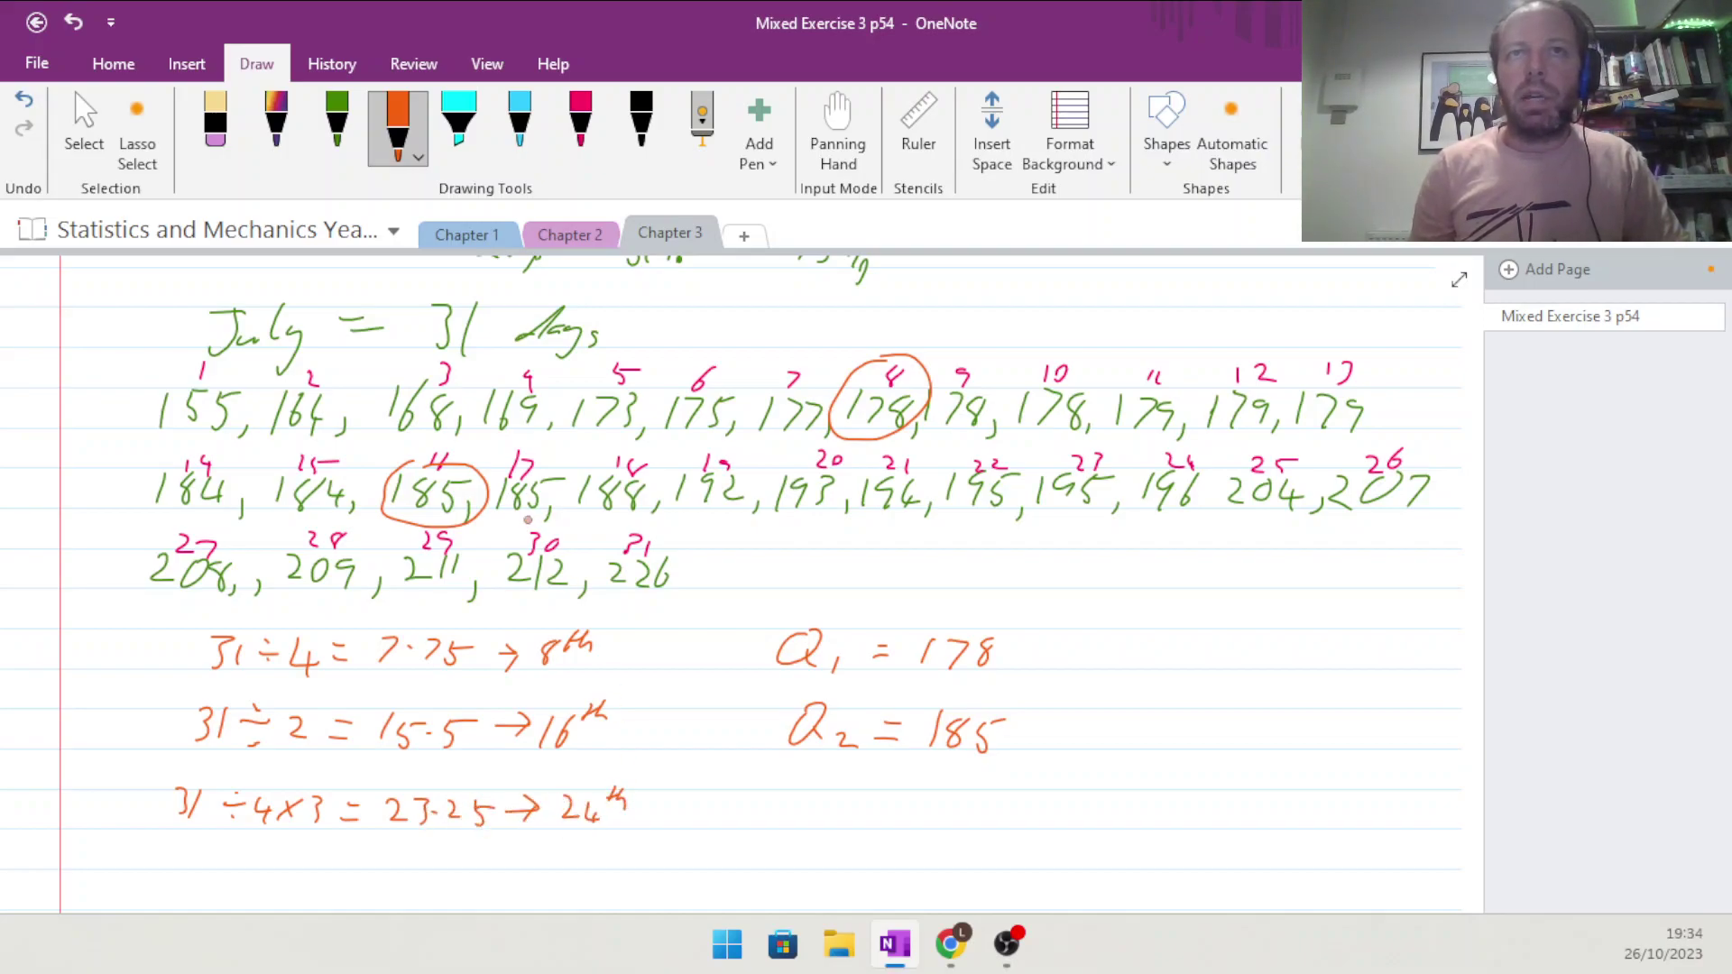
Circle 196, the 24th value, and write Q3 = 196
mouse_move(1176, 461)
mouse_down()
mouse_move(1142, 471)
mouse_move(1202, 462)
mouse_up()
drag(802, 797, 814, 839)
drag(828, 817, 838, 841)
drag(916, 799, 896, 805)
drag(893, 820, 936, 828)
mouse_move(971, 799)
mouse_down()
mouse_move(954, 804)
mouse_move(964, 827)
mouse_up()
drag(998, 791, 985, 815)
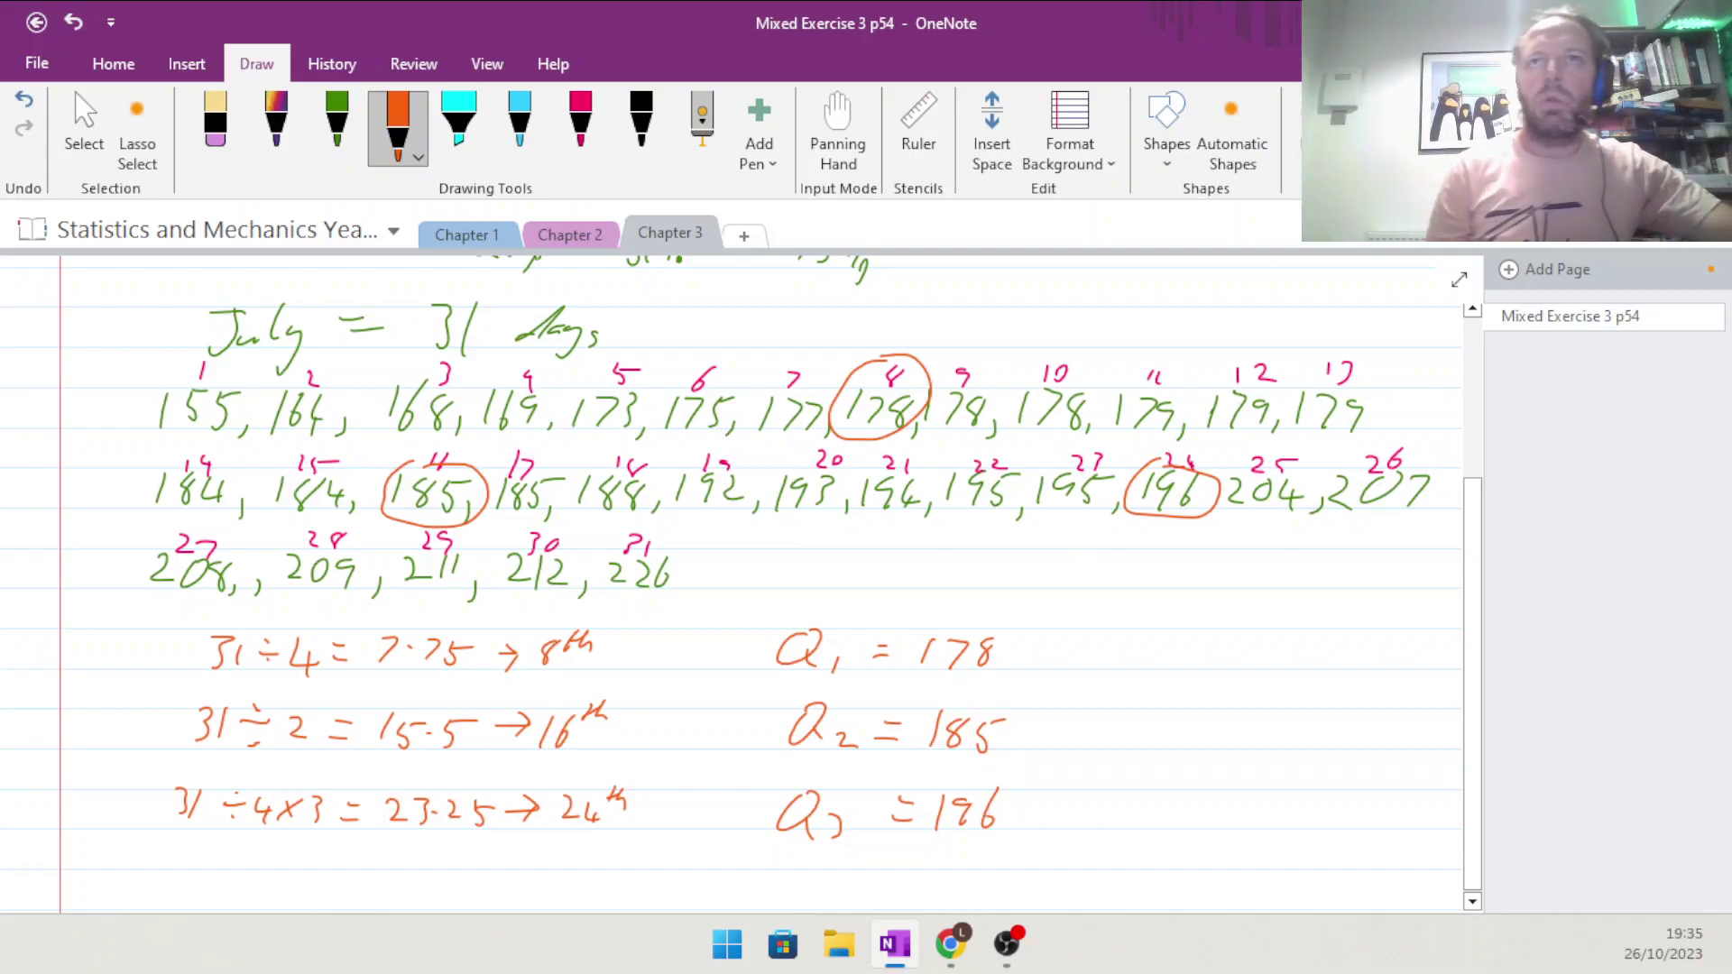
Write the lower-bound formula Q1 − 1.5(Q3 − Q1) in pink below the quartiles
click(831, 137)
drag(921, 839, 925, 523)
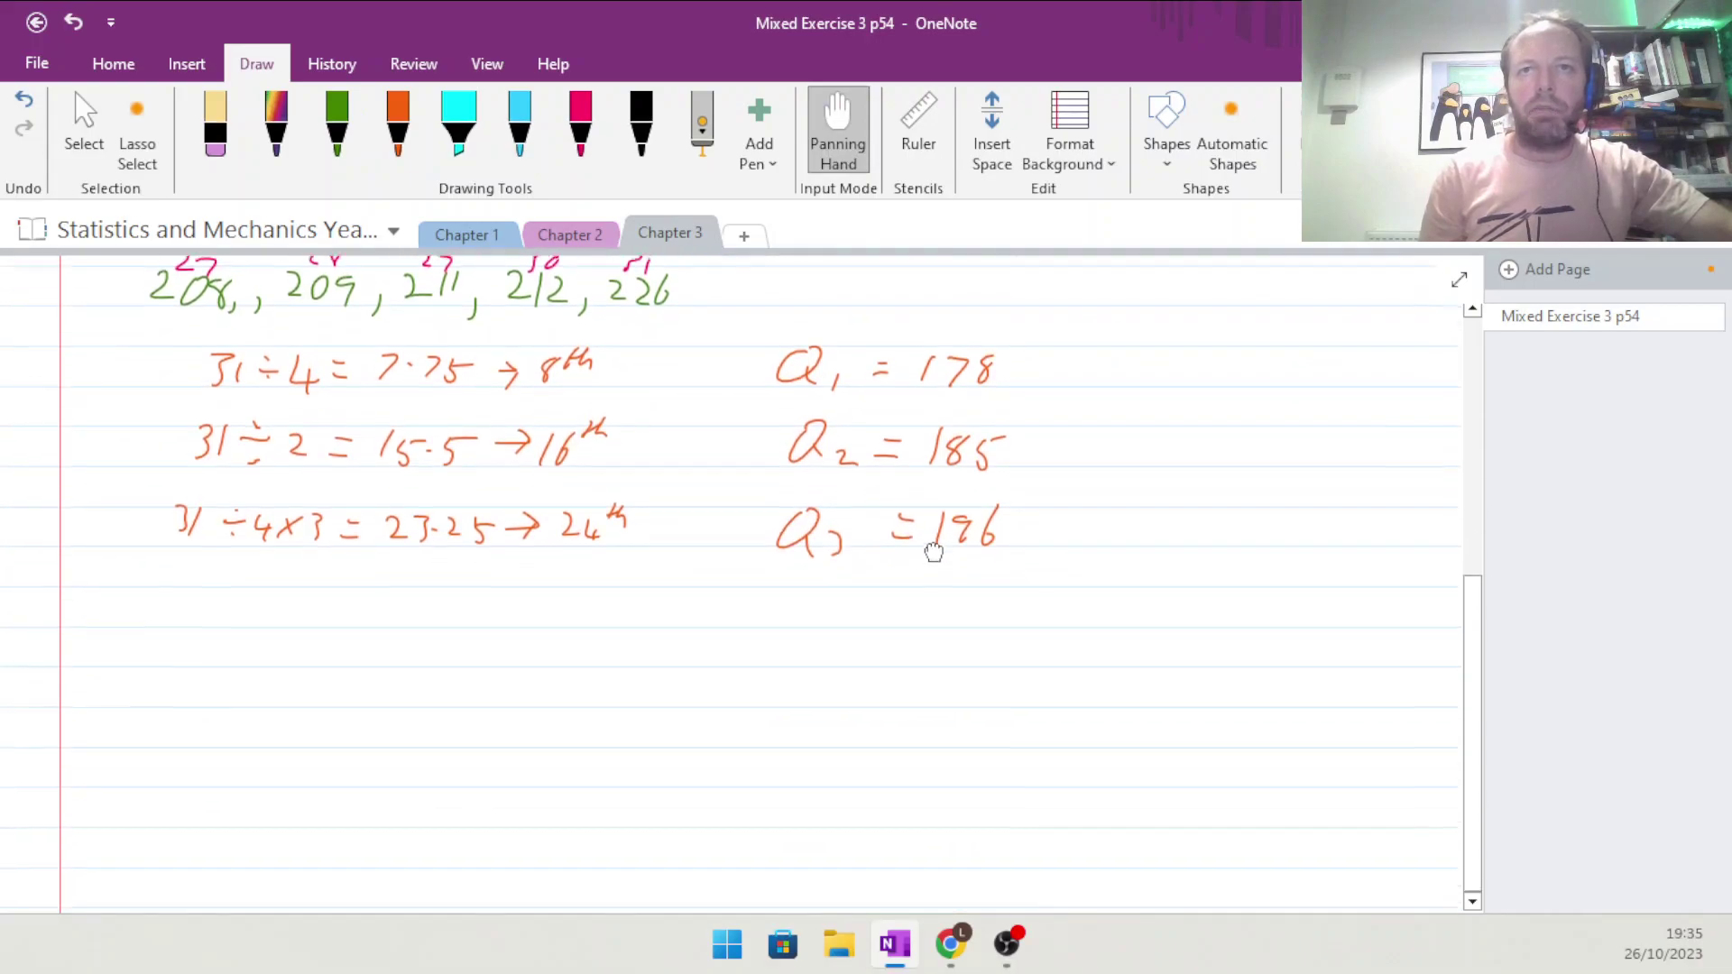
click(585, 126)
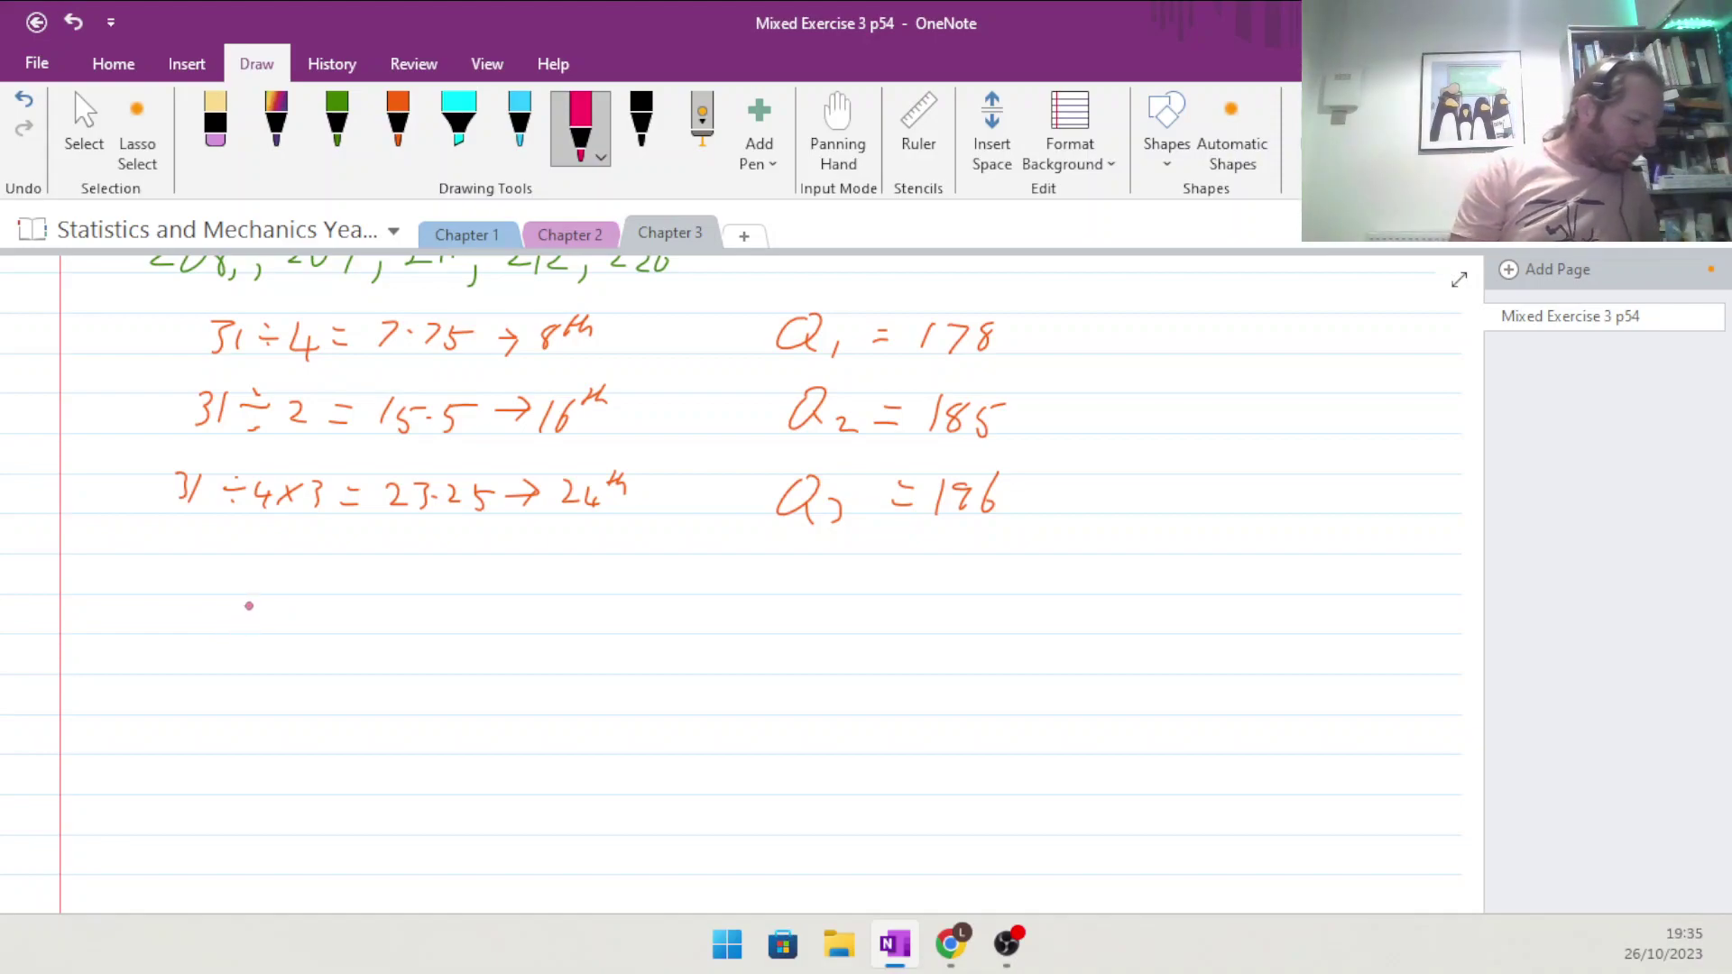
mouse_move(197, 612)
mouse_down()
mouse_move(204, 643)
mouse_move(218, 632)
mouse_up()
drag(225, 629, 308, 617)
mouse_move(315, 603)
mouse_down()
mouse_move(314, 635)
mouse_move(360, 633)
mouse_up()
mouse_move(364, 608)
mouse_down()
mouse_move(383, 605)
mouse_move(382, 644)
mouse_move(463, 646)
mouse_move(532, 620)
mouse_move(599, 648)
mouse_up()
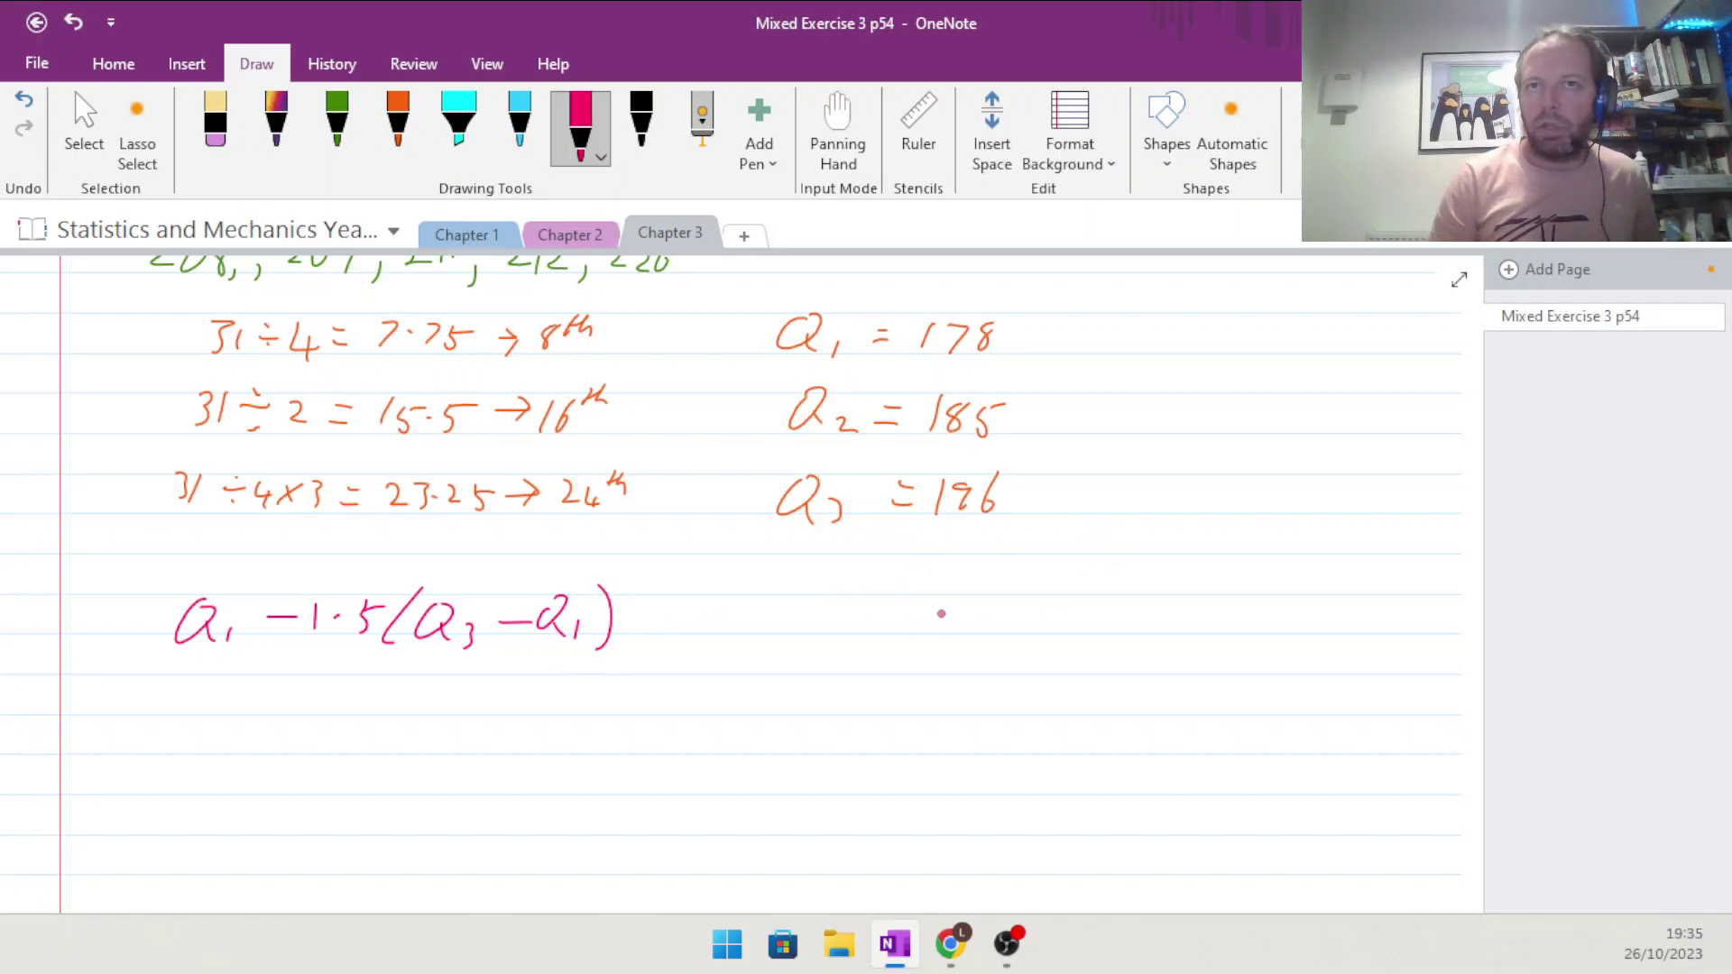
Write the upper-bound formula Q3 + 1.5(Q3 − Q1) beside it
mouse_move(942, 598)
mouse_down()
mouse_move(970, 625)
mouse_move(958, 647)
mouse_move(1031, 616)
mouse_up()
mouse_move(1057, 602)
mouse_down()
mouse_move(1045, 635)
mouse_move(1080, 621)
mouse_up()
mouse_move(1096, 605)
mouse_down()
mouse_move(1089, 624)
mouse_move(1107, 607)
mouse_up()
mouse_move(1130, 600)
mouse_down()
mouse_move(1117, 621)
mouse_move(1135, 636)
mouse_move(1173, 603)
mouse_move(1187, 629)
mouse_move(1245, 619)
mouse_up()
mouse_move(1268, 600)
mouse_down()
mouse_move(1249, 622)
mouse_move(1270, 605)
mouse_up()
drag(1263, 623, 1287, 635)
drag(1311, 585, 1310, 635)
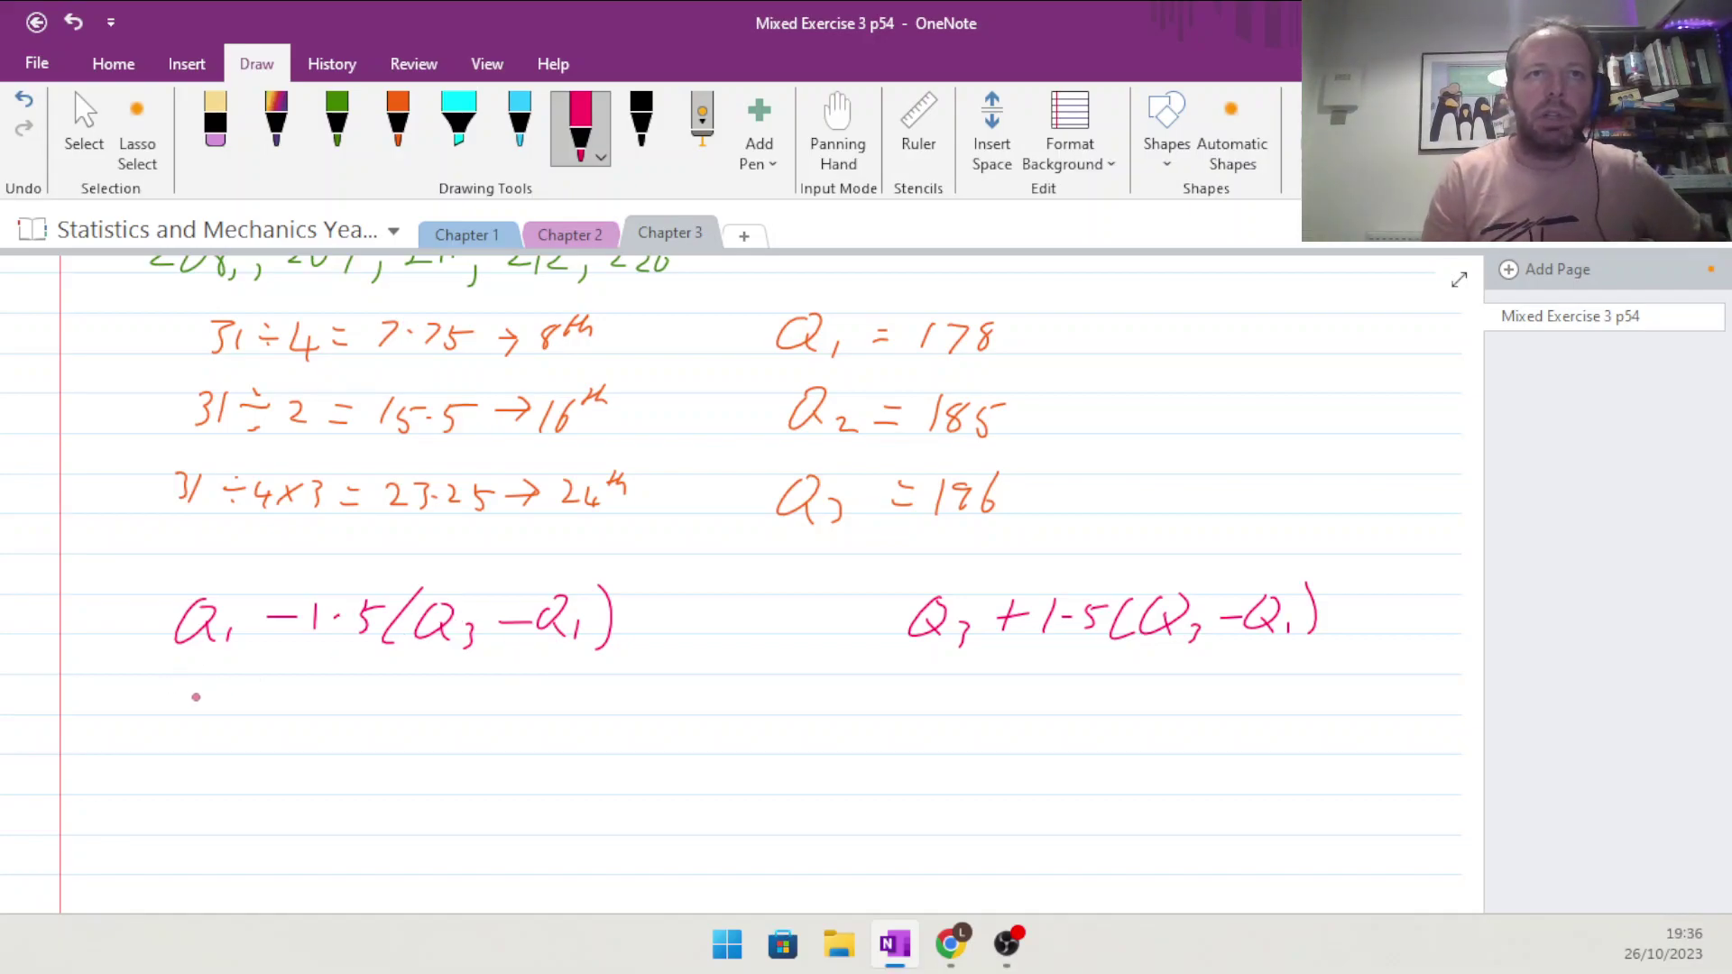
Write 178 − 1.5(196 − 178) = 151 under the lower-bound formula
mouse_move(203, 678)
mouse_down()
mouse_move(193, 714)
mouse_move(327, 712)
mouse_up()
mouse_move(338, 703)
mouse_down()
mouse_move(395, 676)
mouse_move(408, 706)
mouse_move(530, 691)
mouse_move(572, 709)
mouse_move(596, 682)
mouse_up()
drag(607, 672, 609, 706)
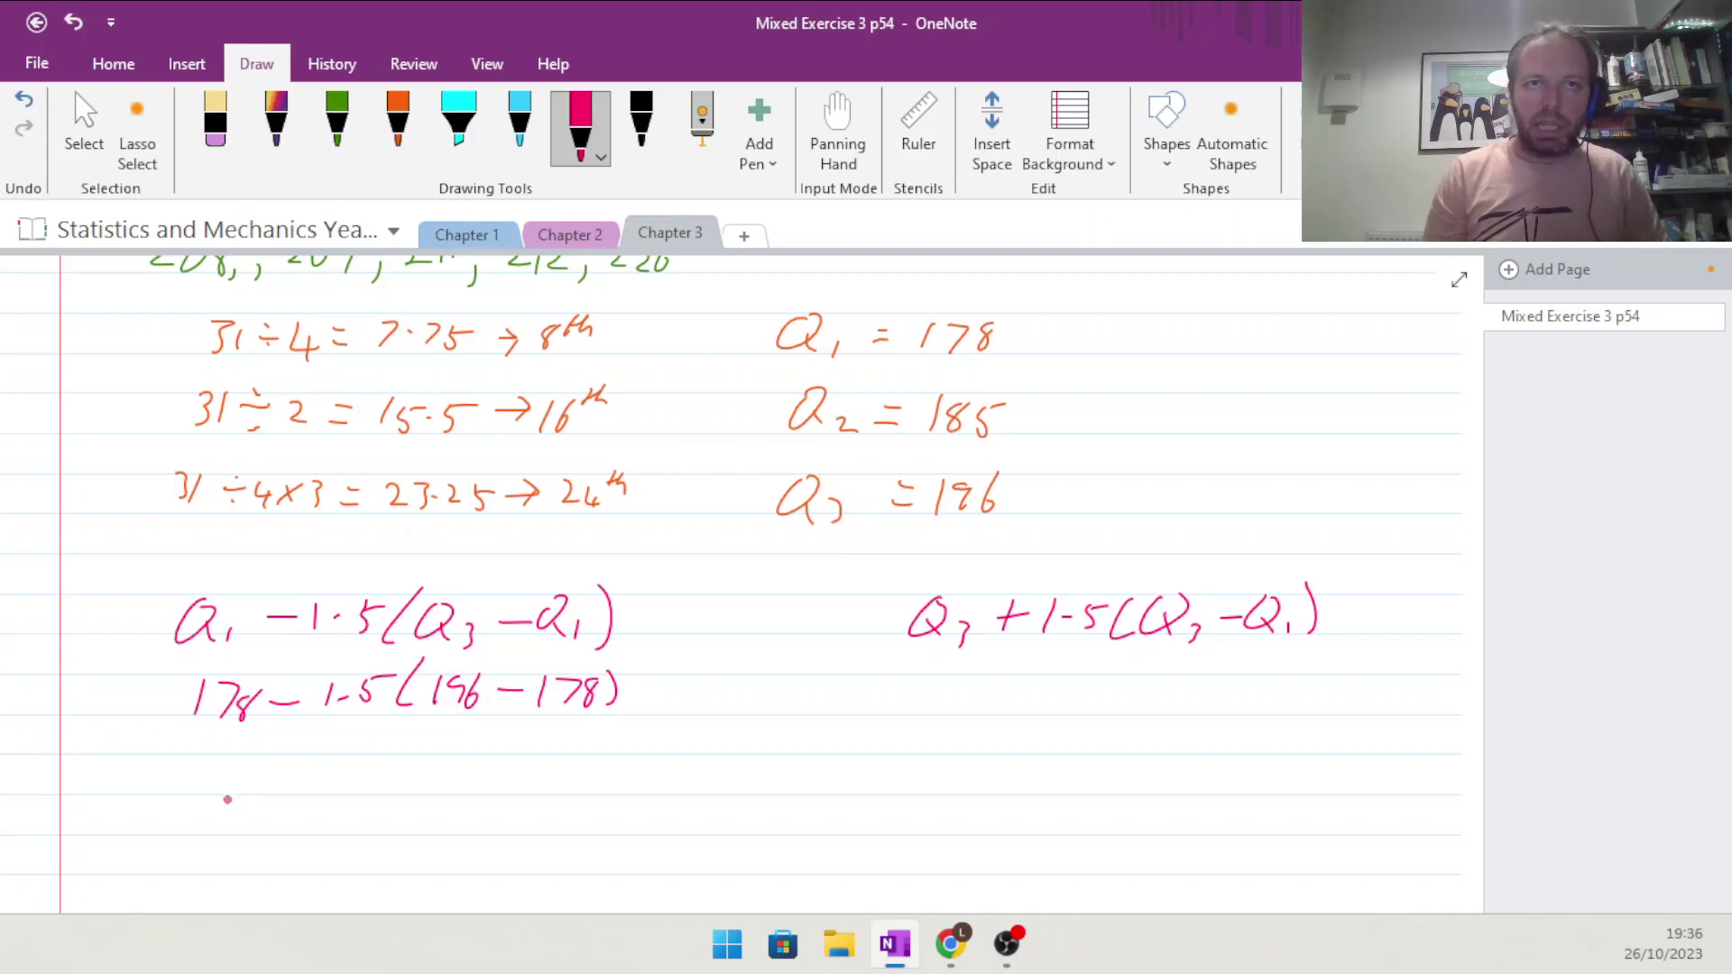
drag(316, 754, 304, 791)
mouse_move(332, 761)
mouse_down()
mouse_move(325, 789)
mouse_move(354, 758)
mouse_move(361, 785)
mouse_up()
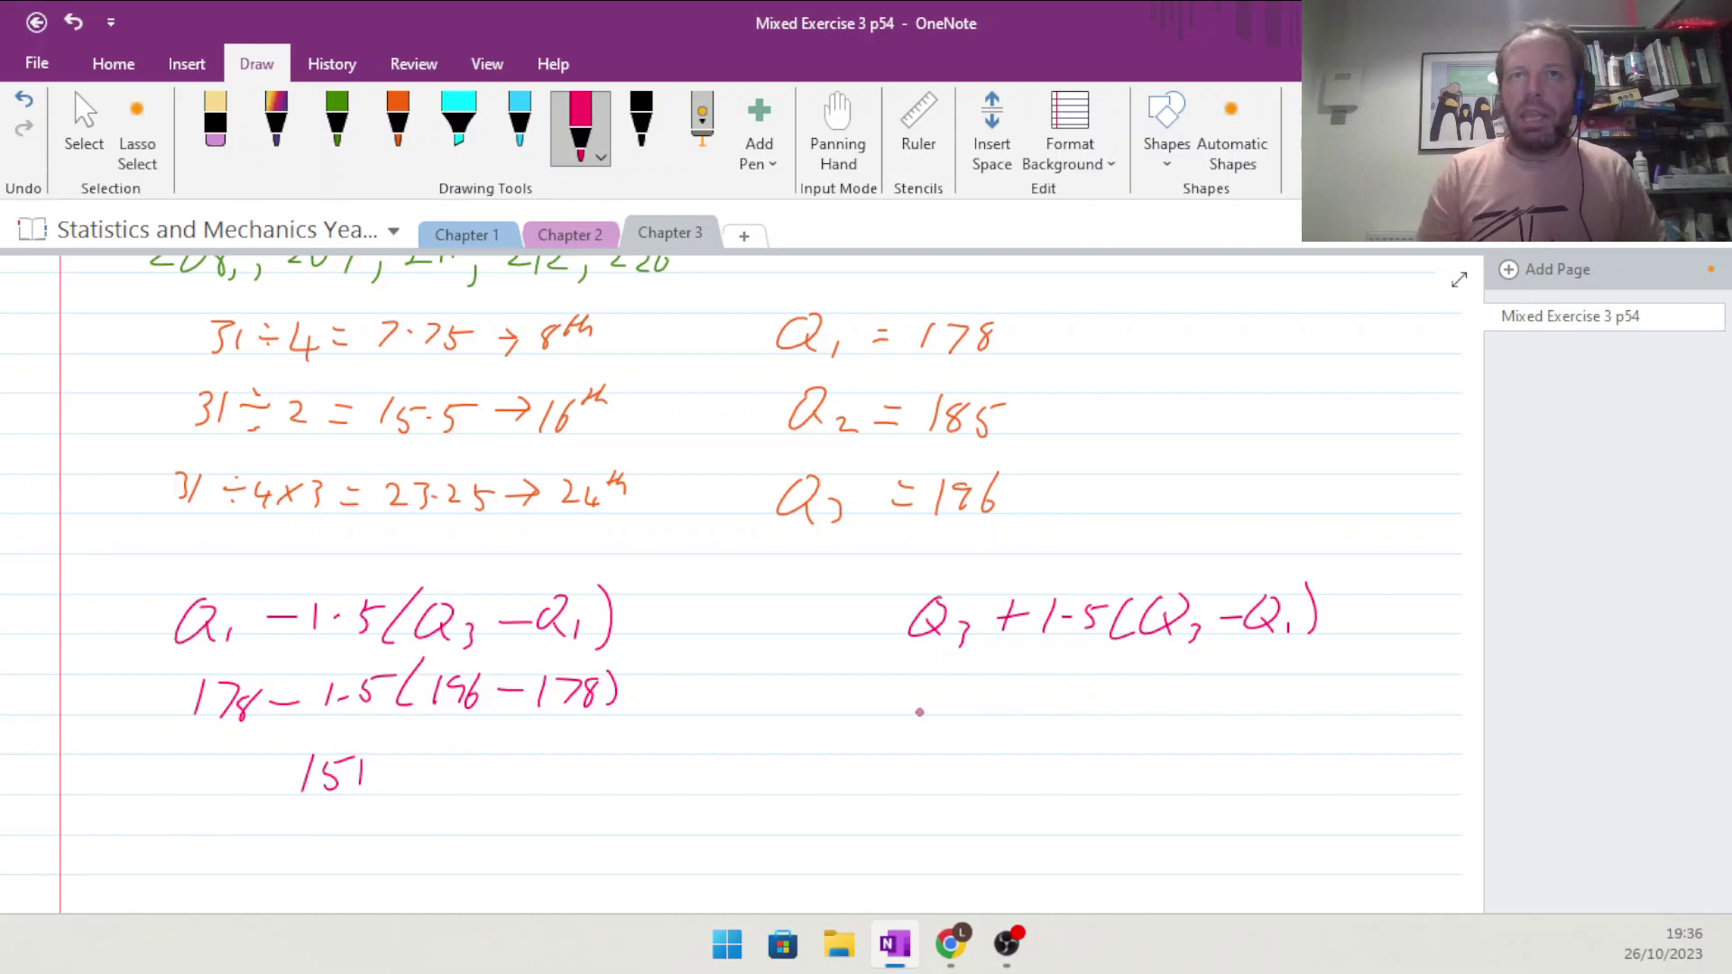
Write 196 + 1.5(196 − 178) = 223 under the upper-bound formula
drag(919, 678, 917, 714)
mouse_move(953, 683)
mouse_down()
mouse_move(943, 717)
mouse_move(1033, 701)
mouse_move(1046, 720)
mouse_up()
drag(1067, 695, 1084, 711)
mouse_move(1095, 684)
mouse_down()
mouse_move(1119, 683)
mouse_move(1126, 715)
mouse_move(1156, 713)
mouse_up()
mouse_move(1193, 684)
mouse_down()
mouse_move(1184, 715)
mouse_move(1260, 691)
mouse_move(1254, 714)
mouse_move(1286, 722)
mouse_move(1316, 693)
mouse_move(1332, 729)
mouse_up()
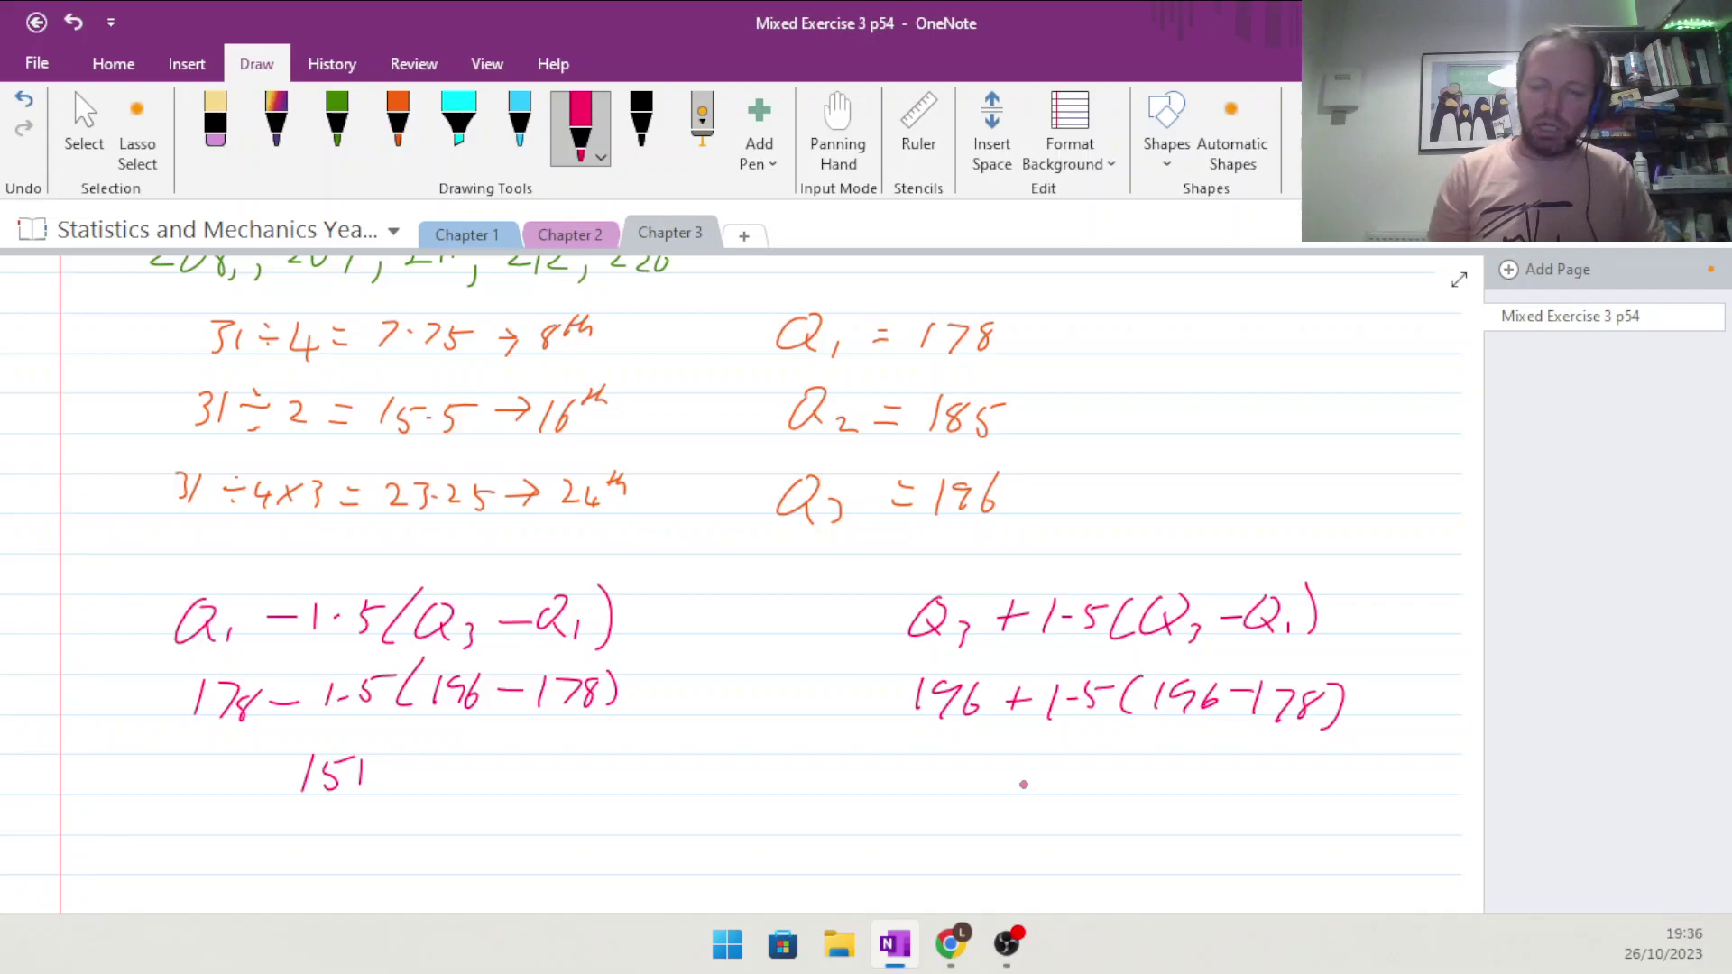
drag(1077, 769, 1153, 791)
drag(1161, 752, 1170, 793)
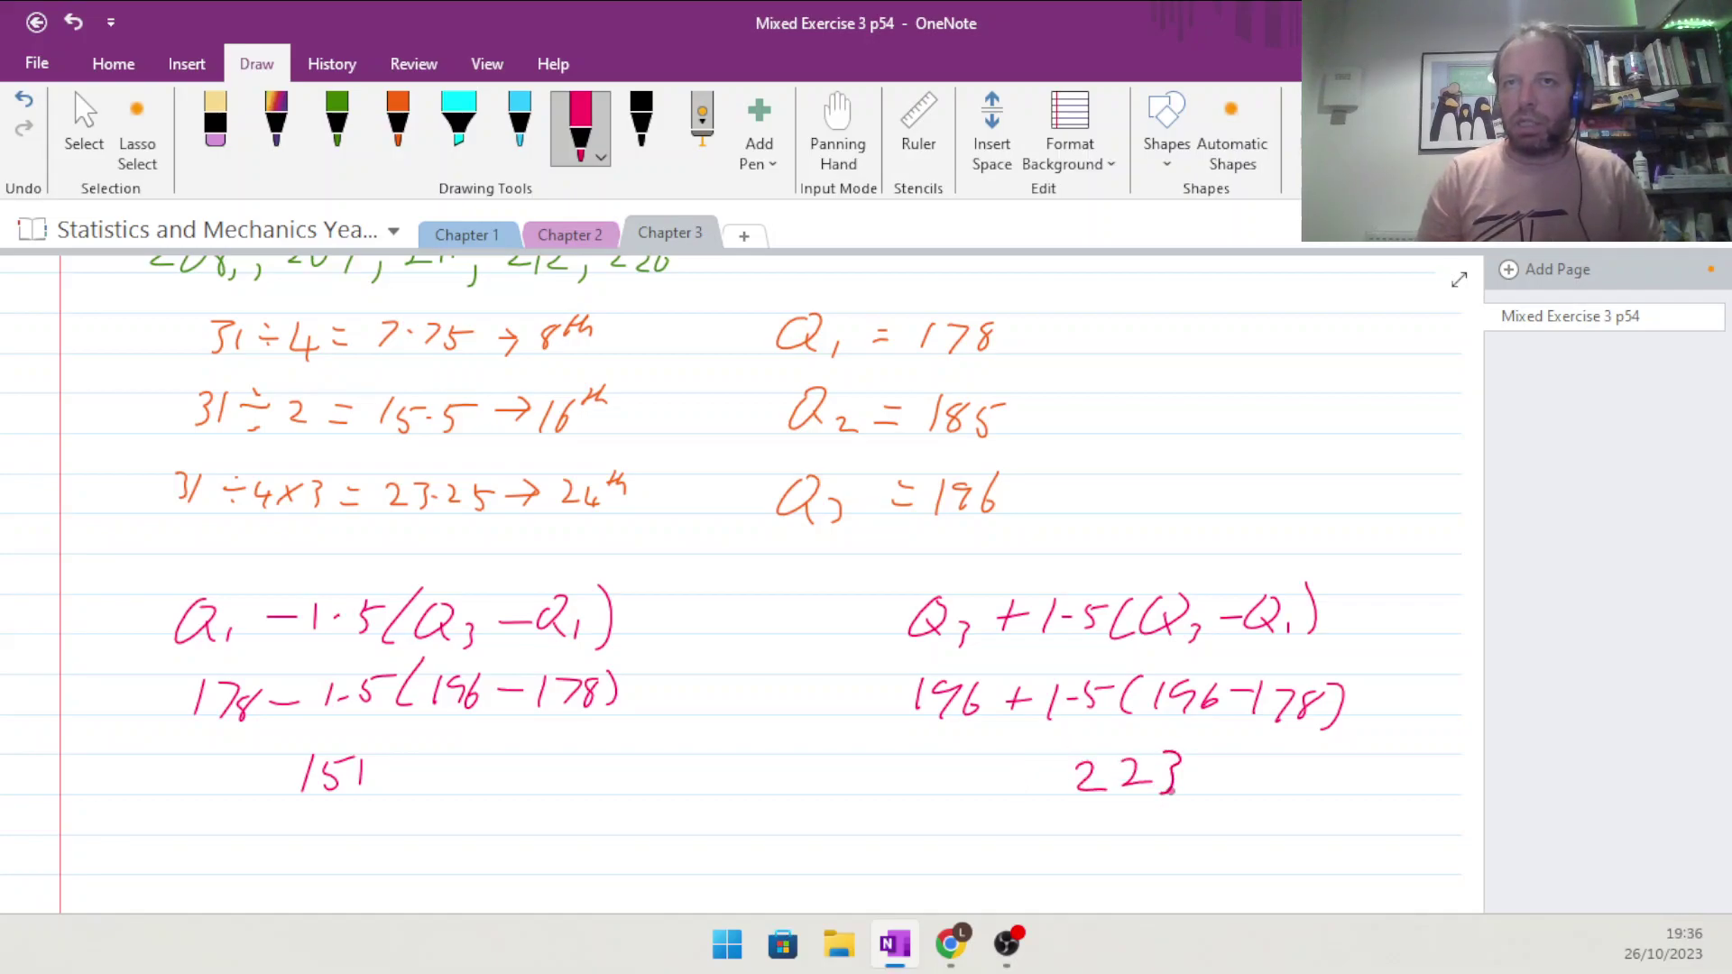
click(846, 111)
Mark the 151 fence in light blue between 155 and 164 on the data list
drag(840, 379, 831, 587)
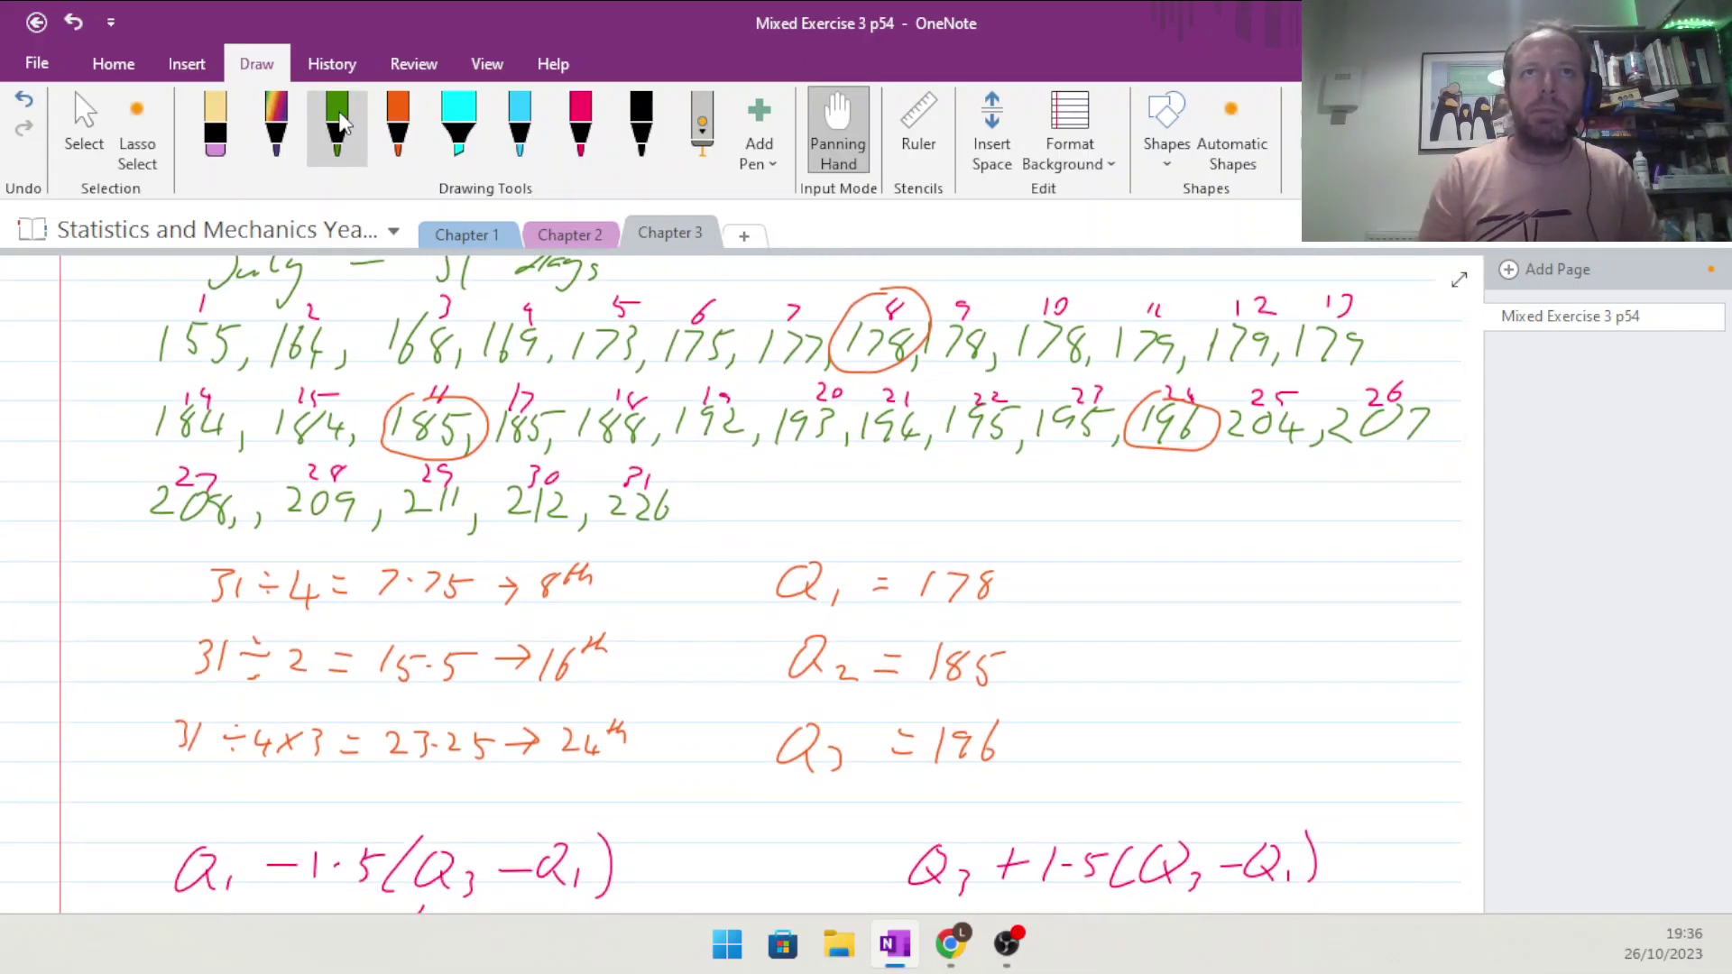
click(339, 124)
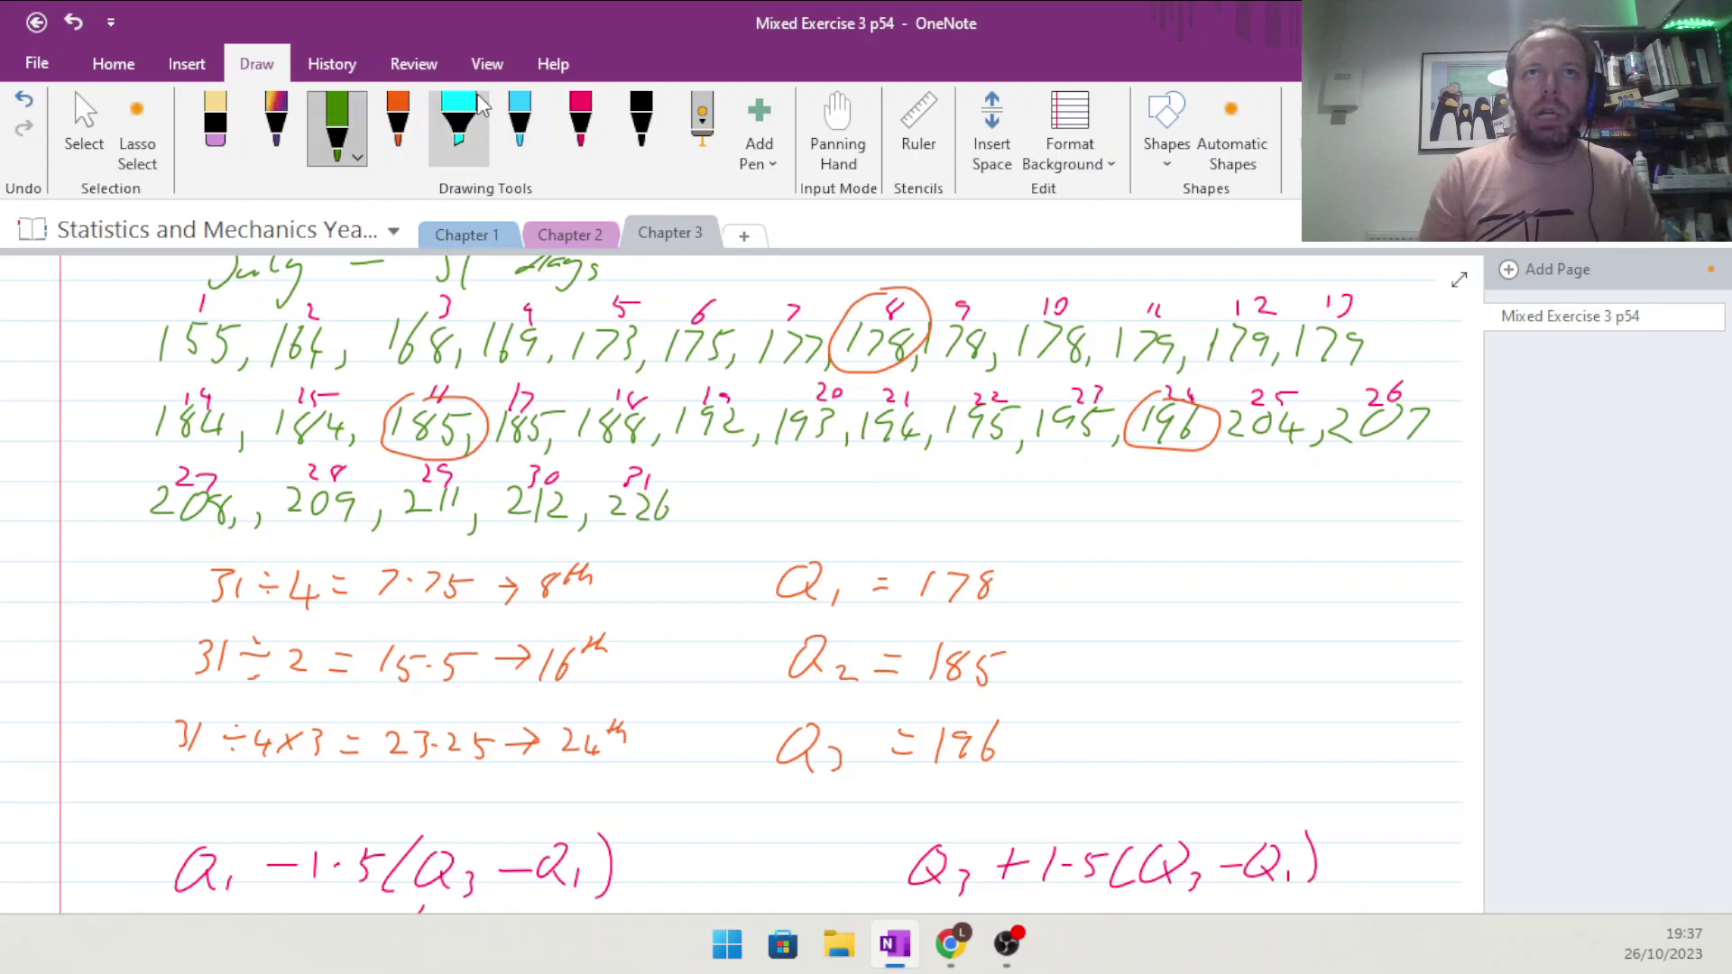
click(520, 125)
mouse_move(252, 298)
mouse_down()
mouse_move(251, 395)
mouse_move(242, 318)
mouse_move(273, 291)
mouse_move(267, 318)
mouse_up()
click(838, 131)
scroll(920, 460, down, 3)
scroll(926, 697, up, 4)
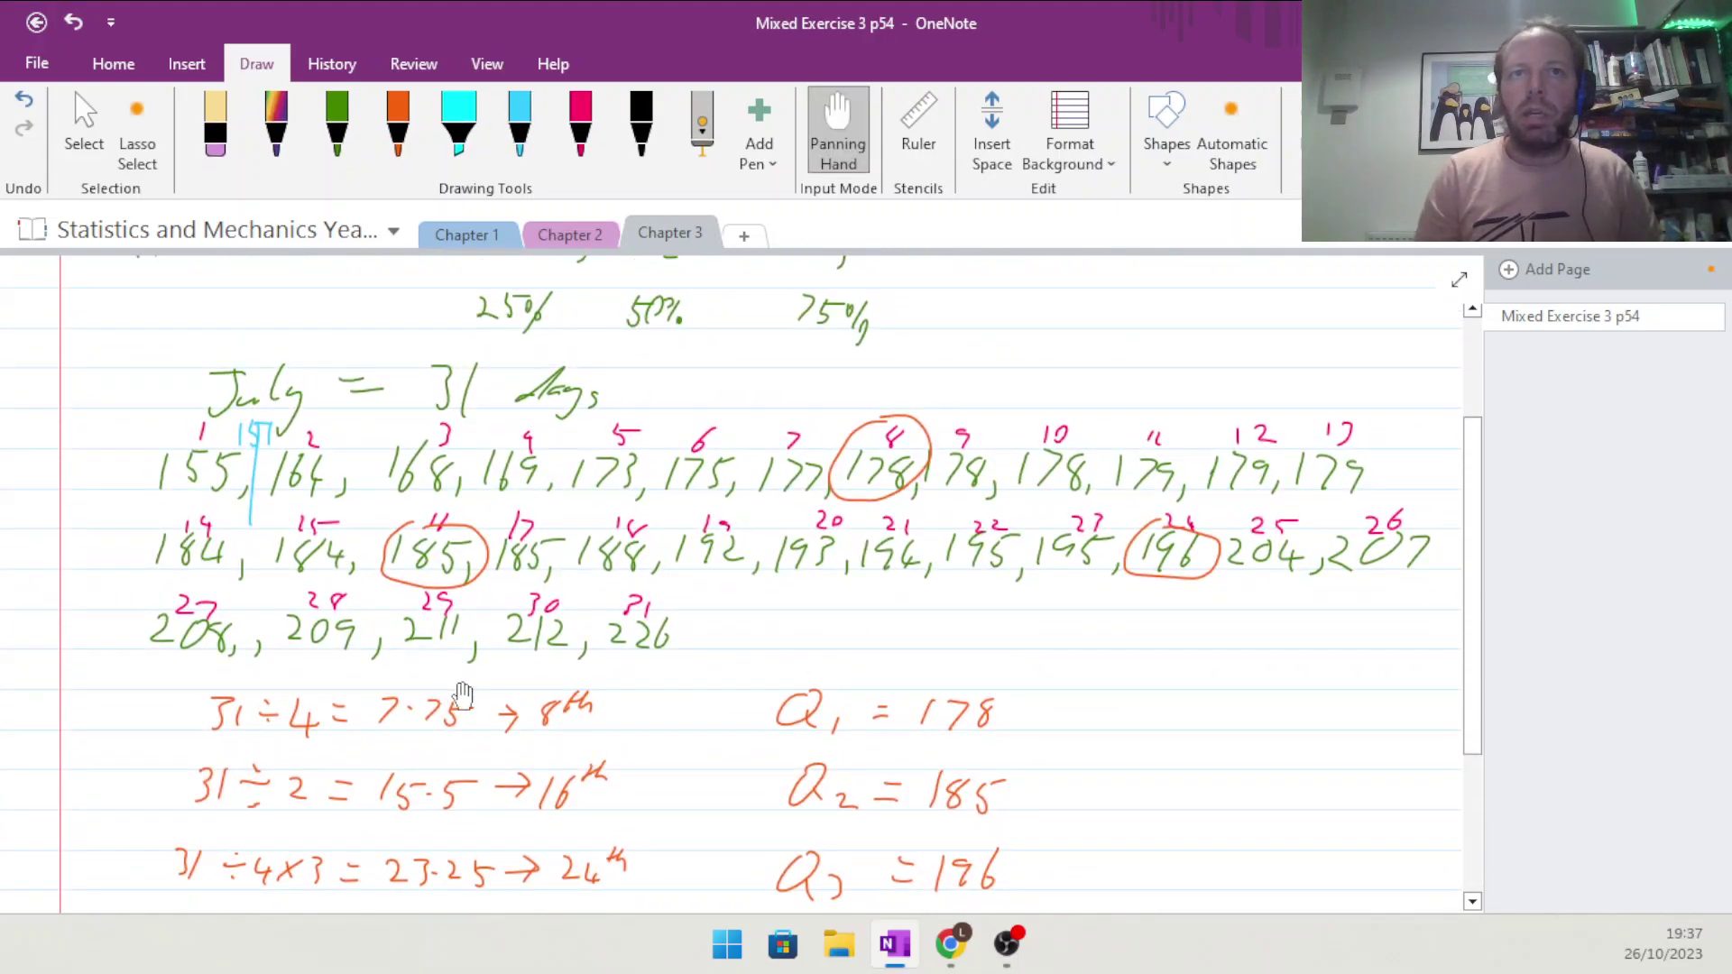
Draw a light-blue divider labelled 223 between 212 and 226
click(520, 127)
drag(587, 596, 583, 686)
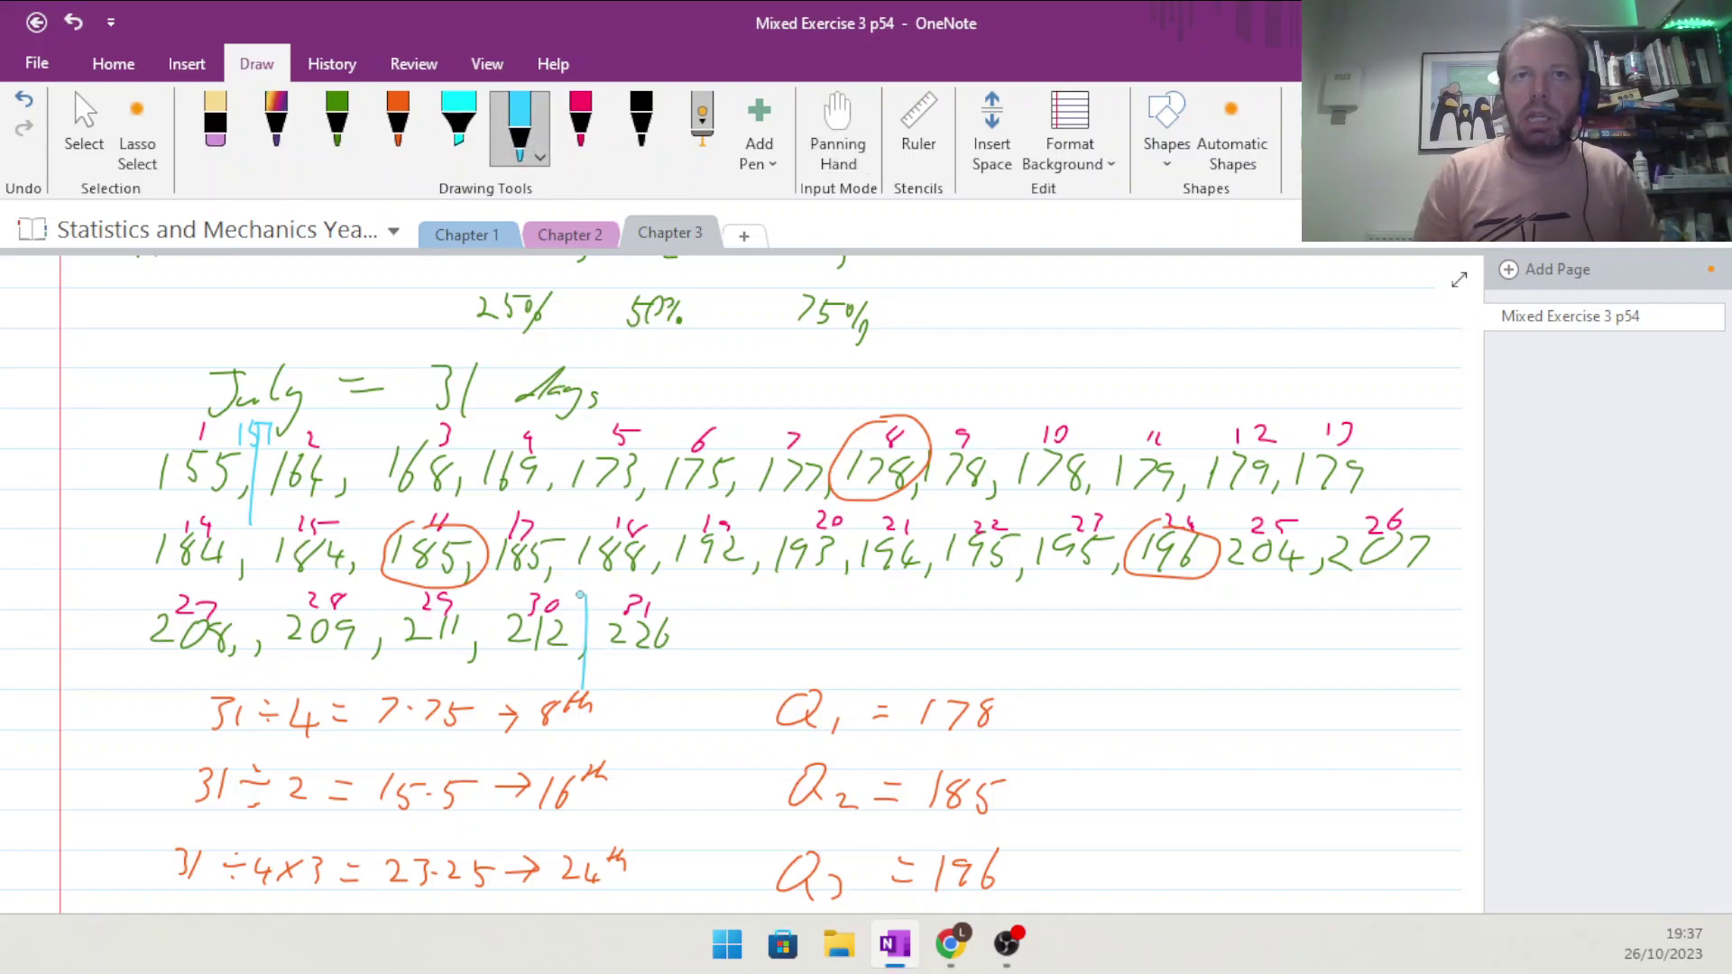
drag(578, 593, 611, 610)
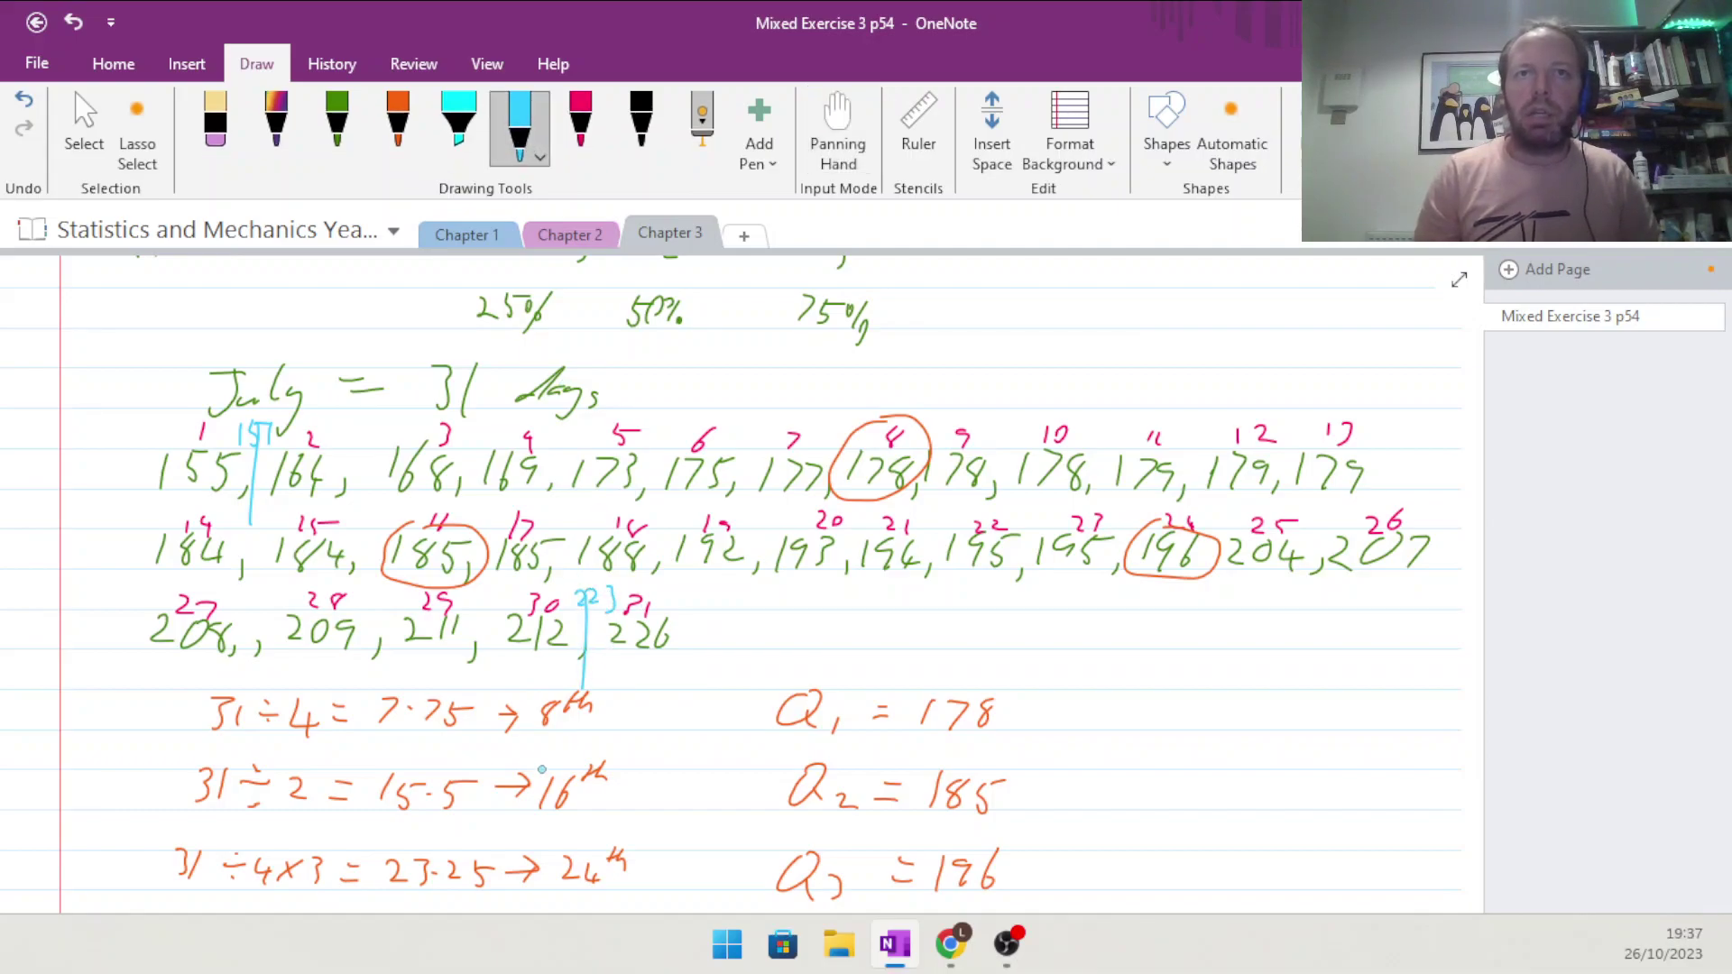
click(836, 140)
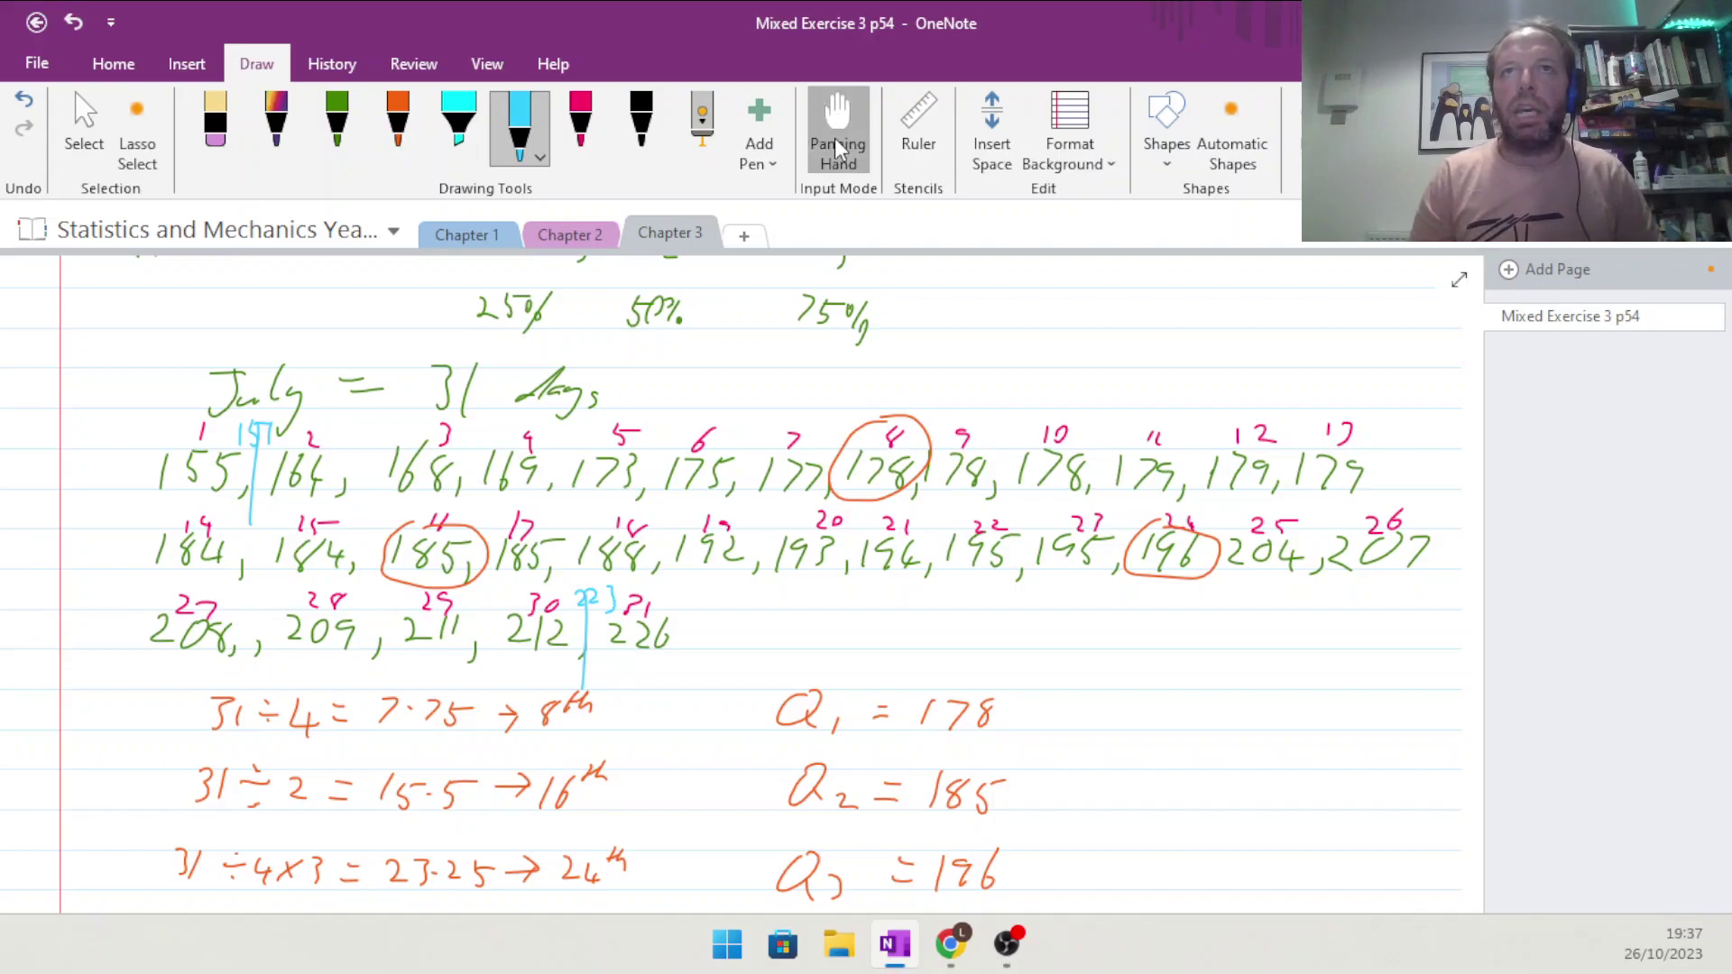
mouse_move(905, 766)
mouse_down()
mouse_move(941, 456)
mouse_move(896, 743)
mouse_up()
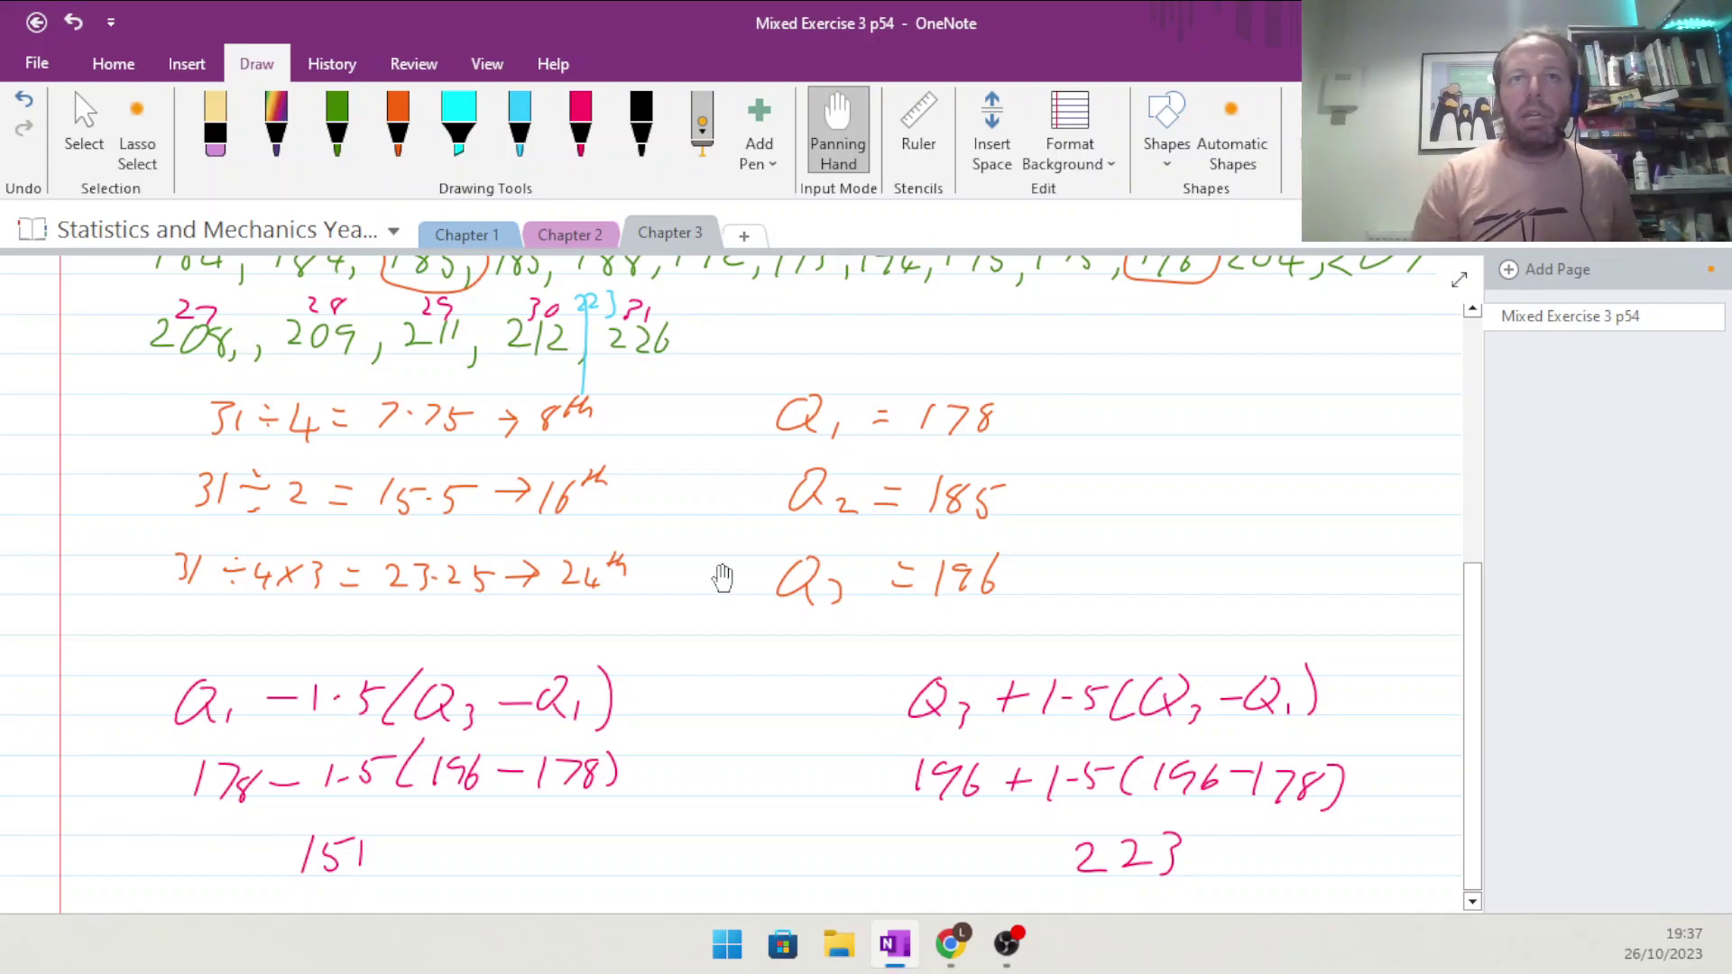
Write 'Outlier 226' in light blue under the 223 result
drag(579, 693, 584, 597)
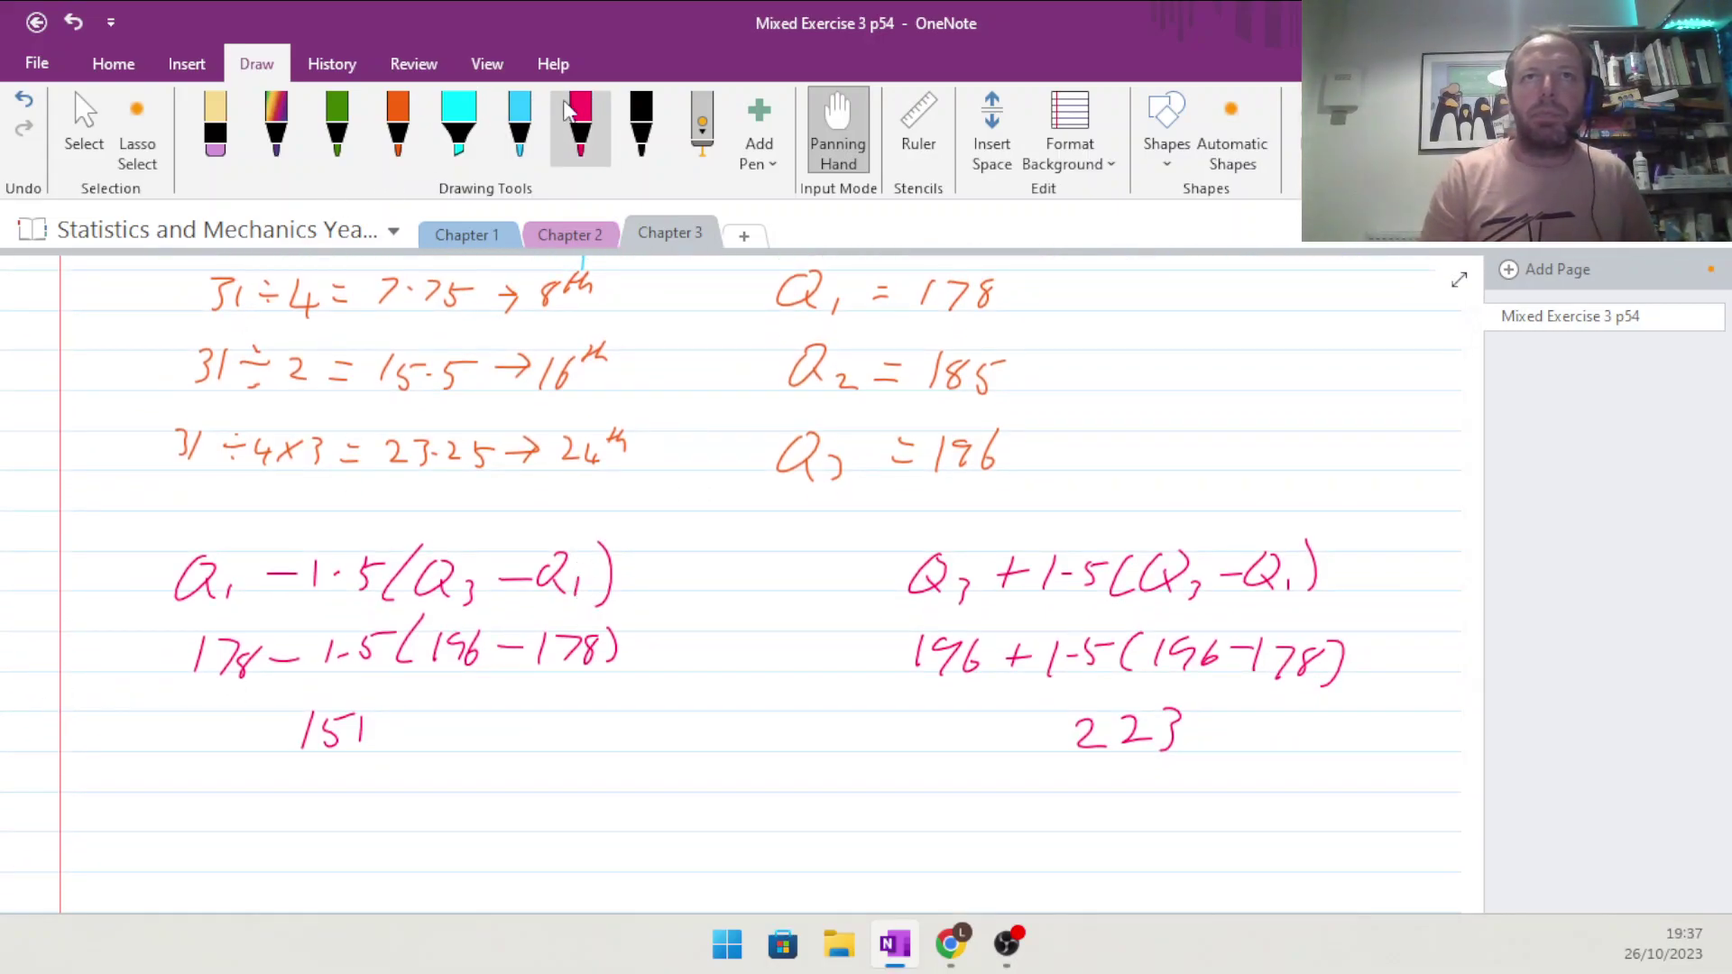
click(520, 126)
mouse_move(970, 806)
mouse_down()
mouse_move(984, 798)
mouse_move(997, 830)
mouse_move(1038, 798)
mouse_move(1087, 816)
mouse_move(1124, 804)
mouse_up()
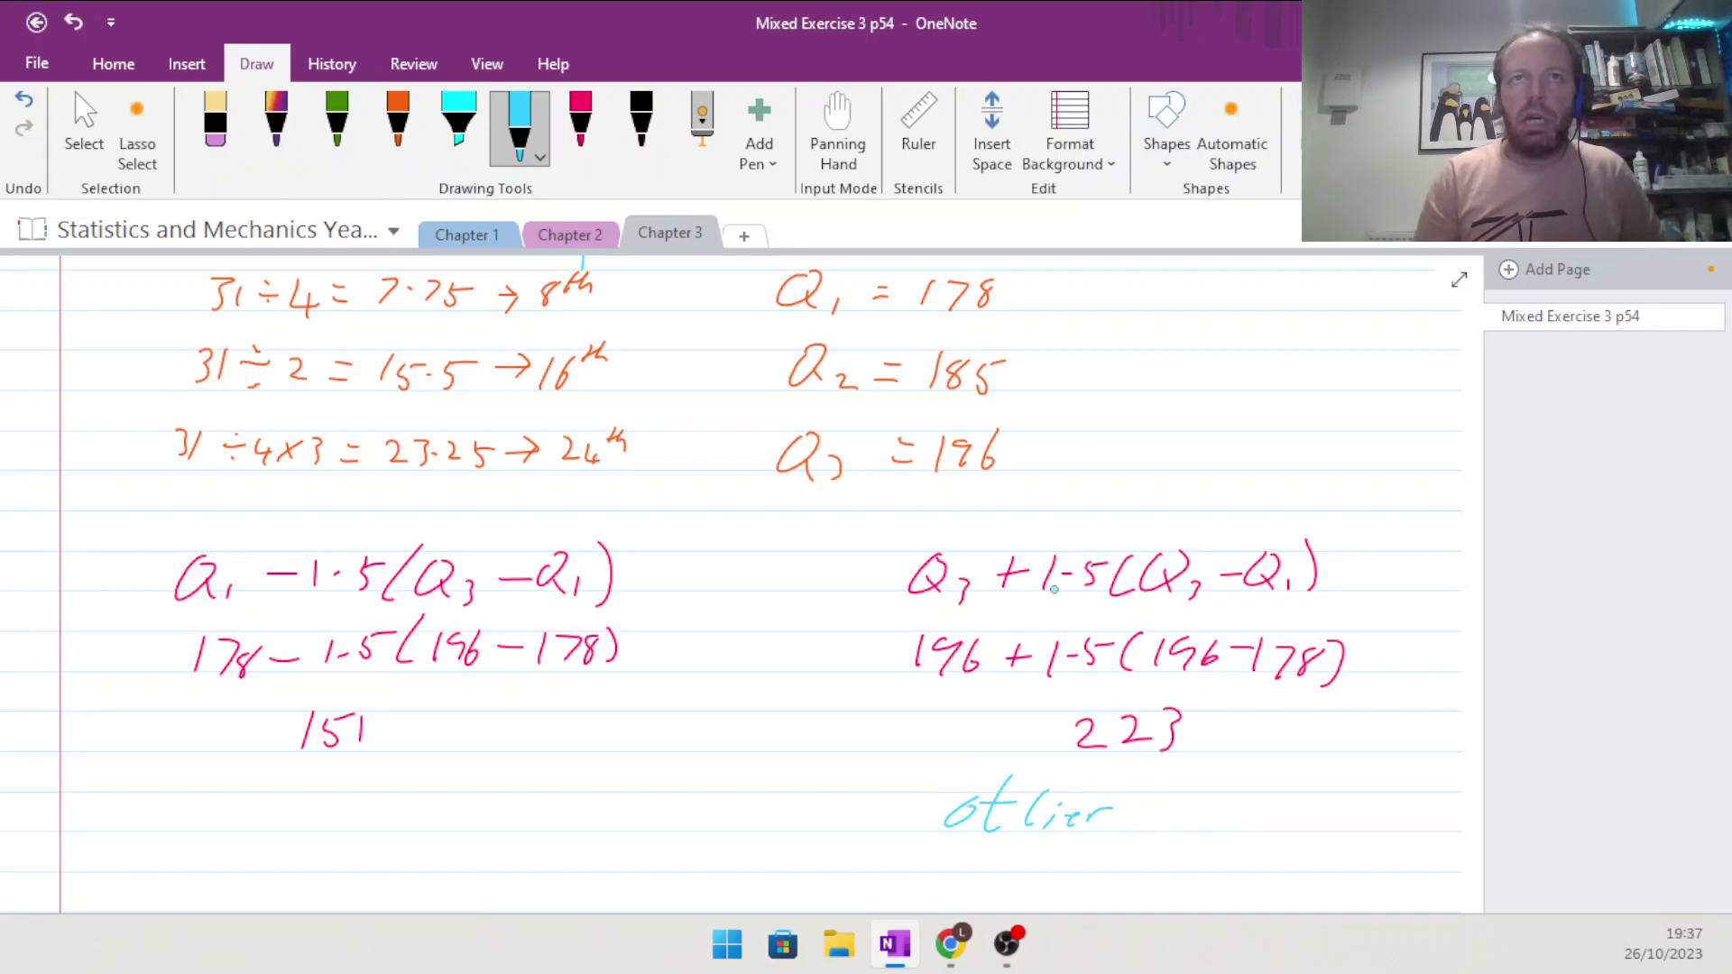
click(839, 131)
drag(824, 370, 824, 518)
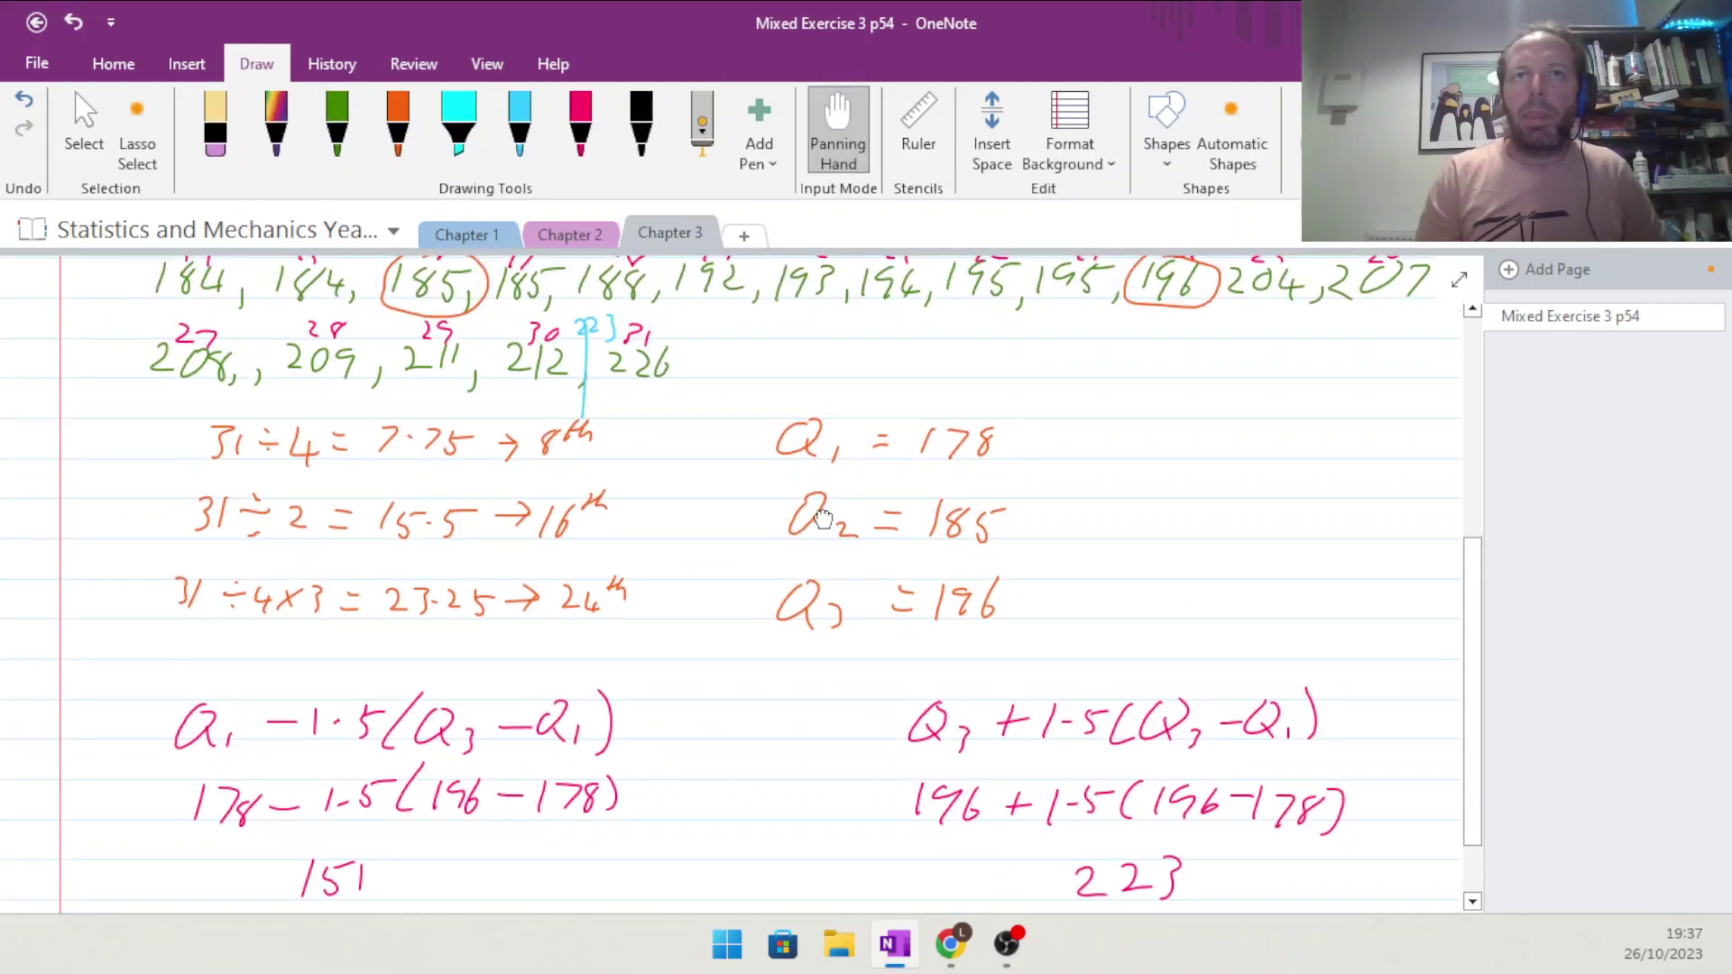
scroll(824, 519, down, 2)
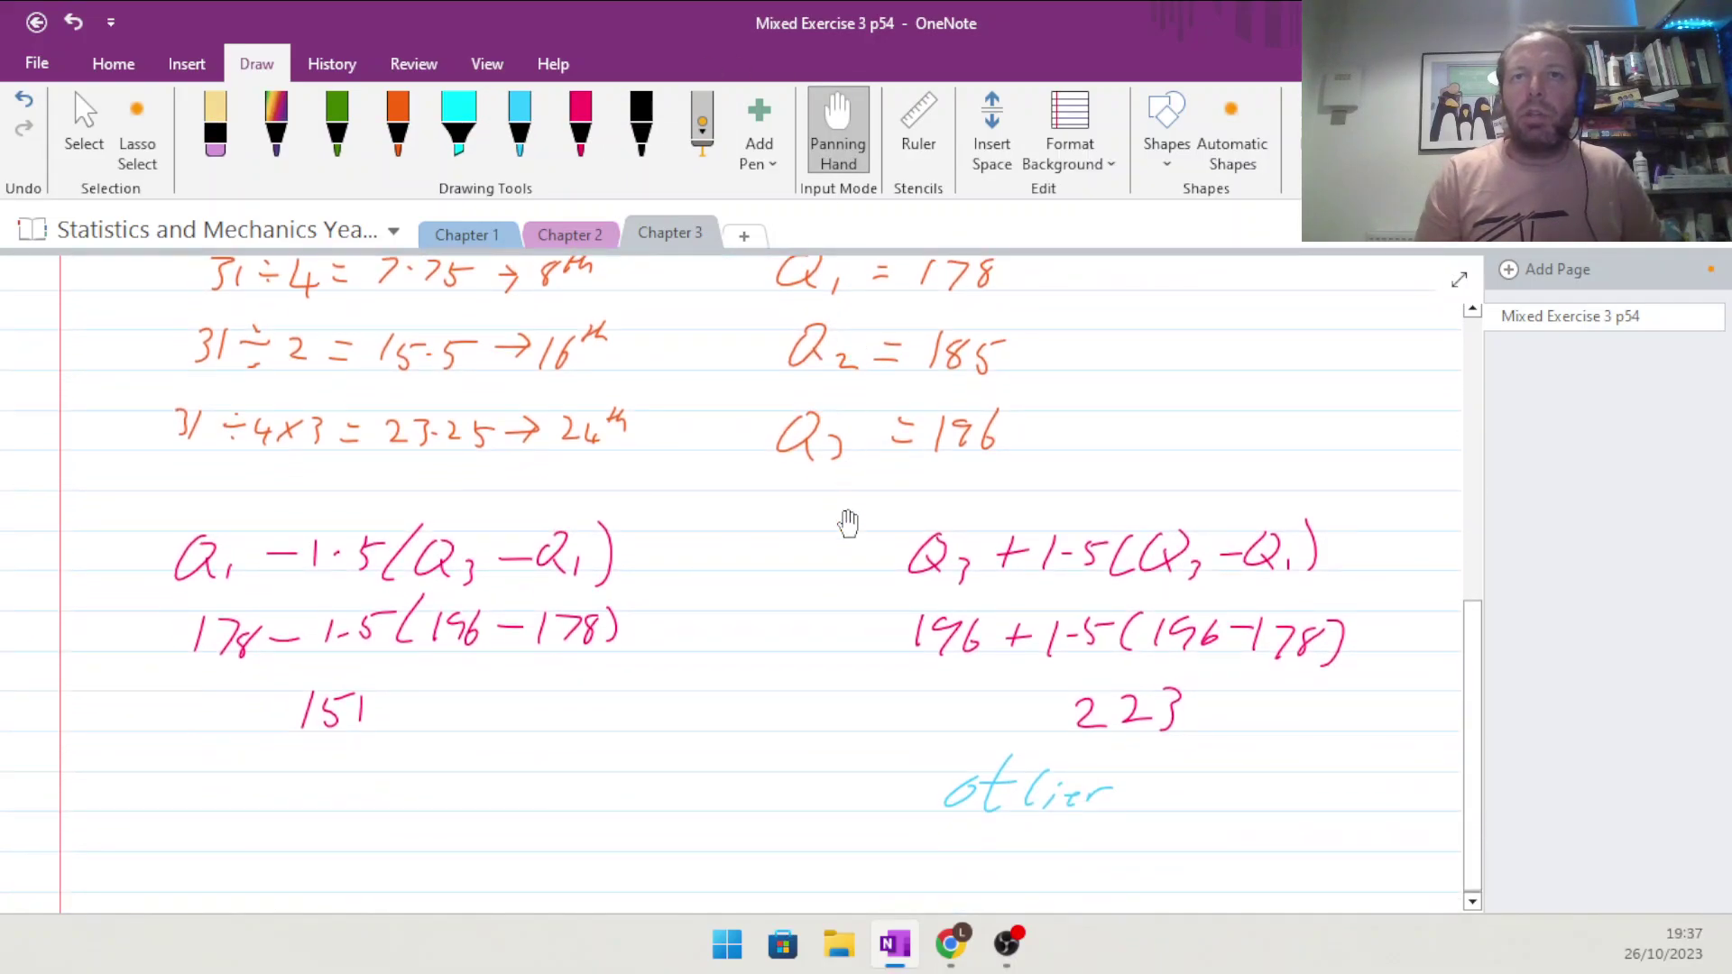
click(524, 117)
drag(1198, 787, 1207, 803)
mouse_move(1226, 783)
mouse_down()
mouse_move(1251, 805)
mouse_move(1281, 795)
mouse_up()
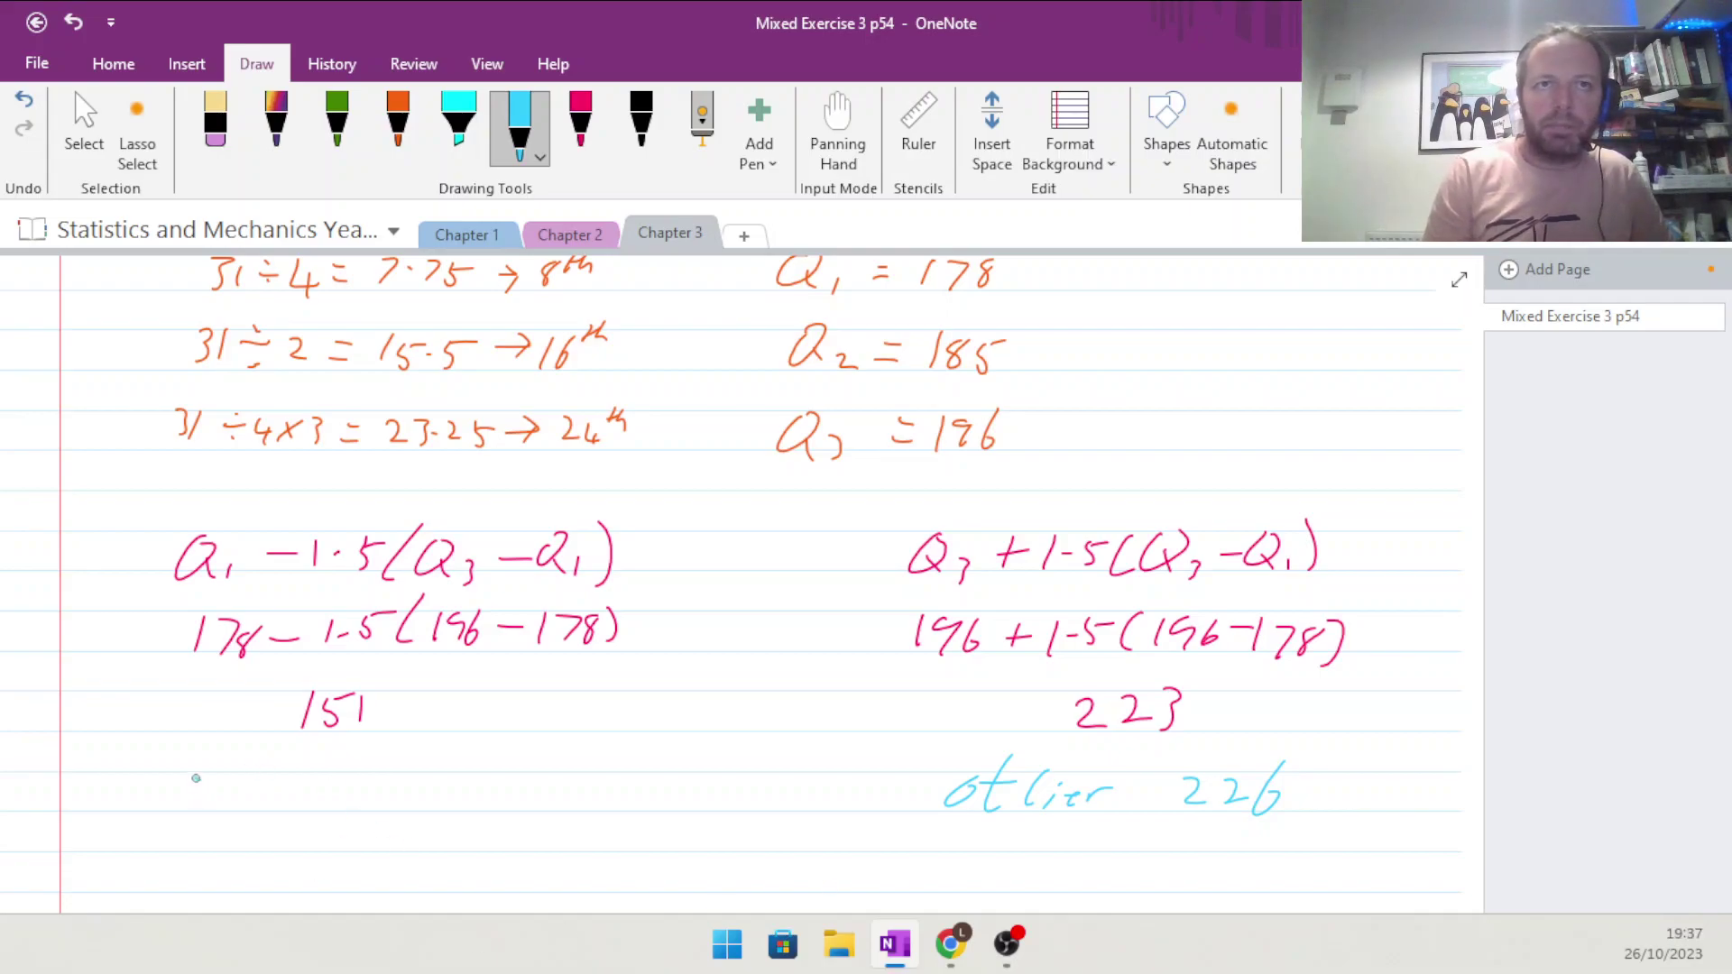
Write 'Outlier 155' under the 151 lower-bound result
mouse_move(193, 781)
mouse_down()
mouse_move(243, 778)
mouse_move(231, 810)
mouse_move(272, 770)
mouse_move(274, 806)
mouse_move(280, 790)
mouse_move(341, 789)
mouse_up()
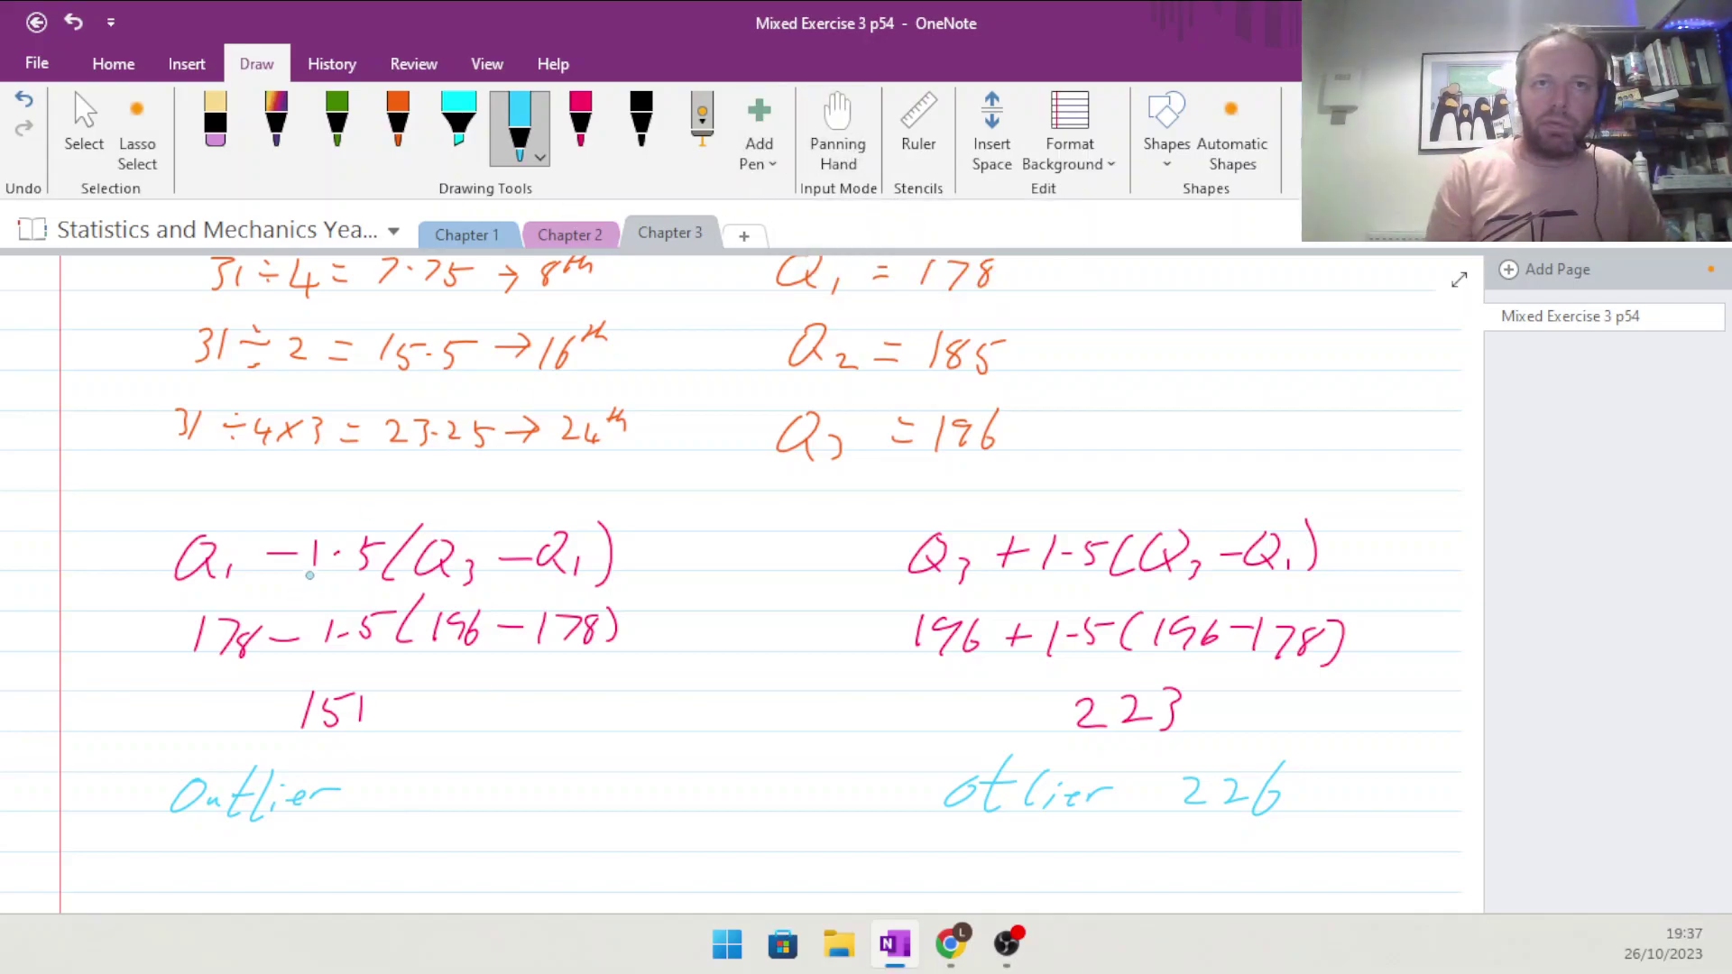
mouse_move(413, 778)
mouse_down()
mouse_move(410, 810)
mouse_move(433, 807)
mouse_up()
mouse_move(439, 780)
mouse_down()
mouse_move(466, 807)
mouse_move(493, 778)
mouse_up()
click(838, 127)
drag(465, 308, 477, 626)
drag(684, 798, 701, 537)
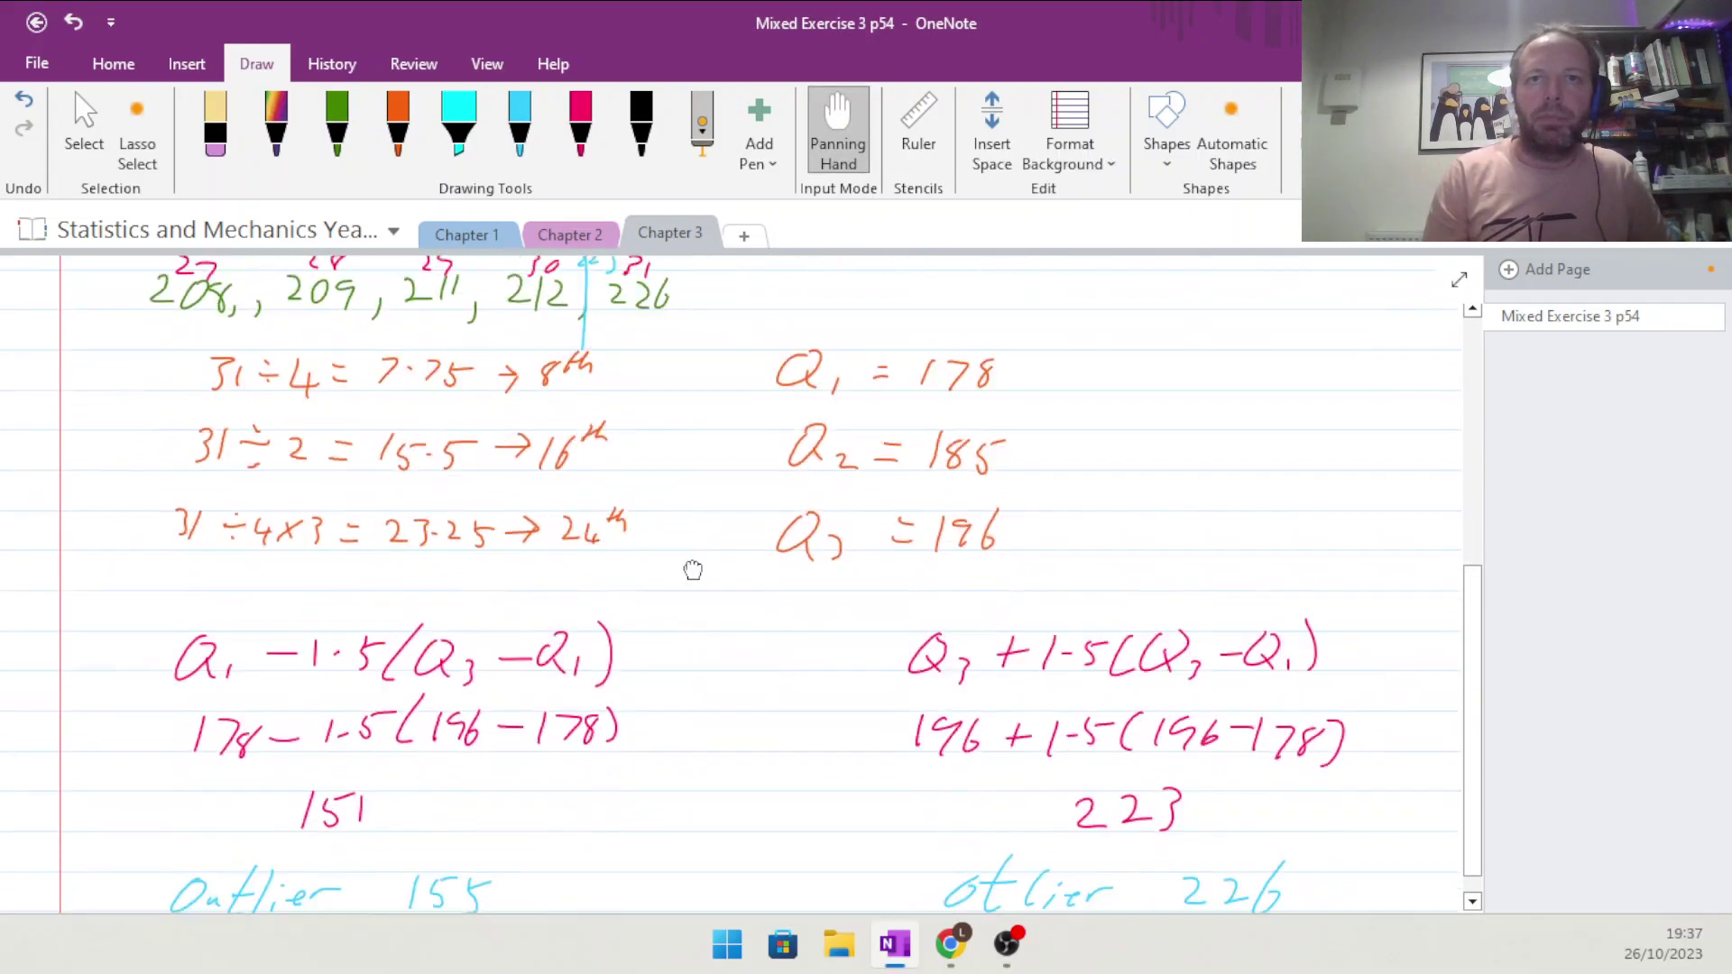
Replace the ruled page lines with the first small-square Grid Lines background
scroll(674, 521, down, 3)
scroll(676, 496, down, 1)
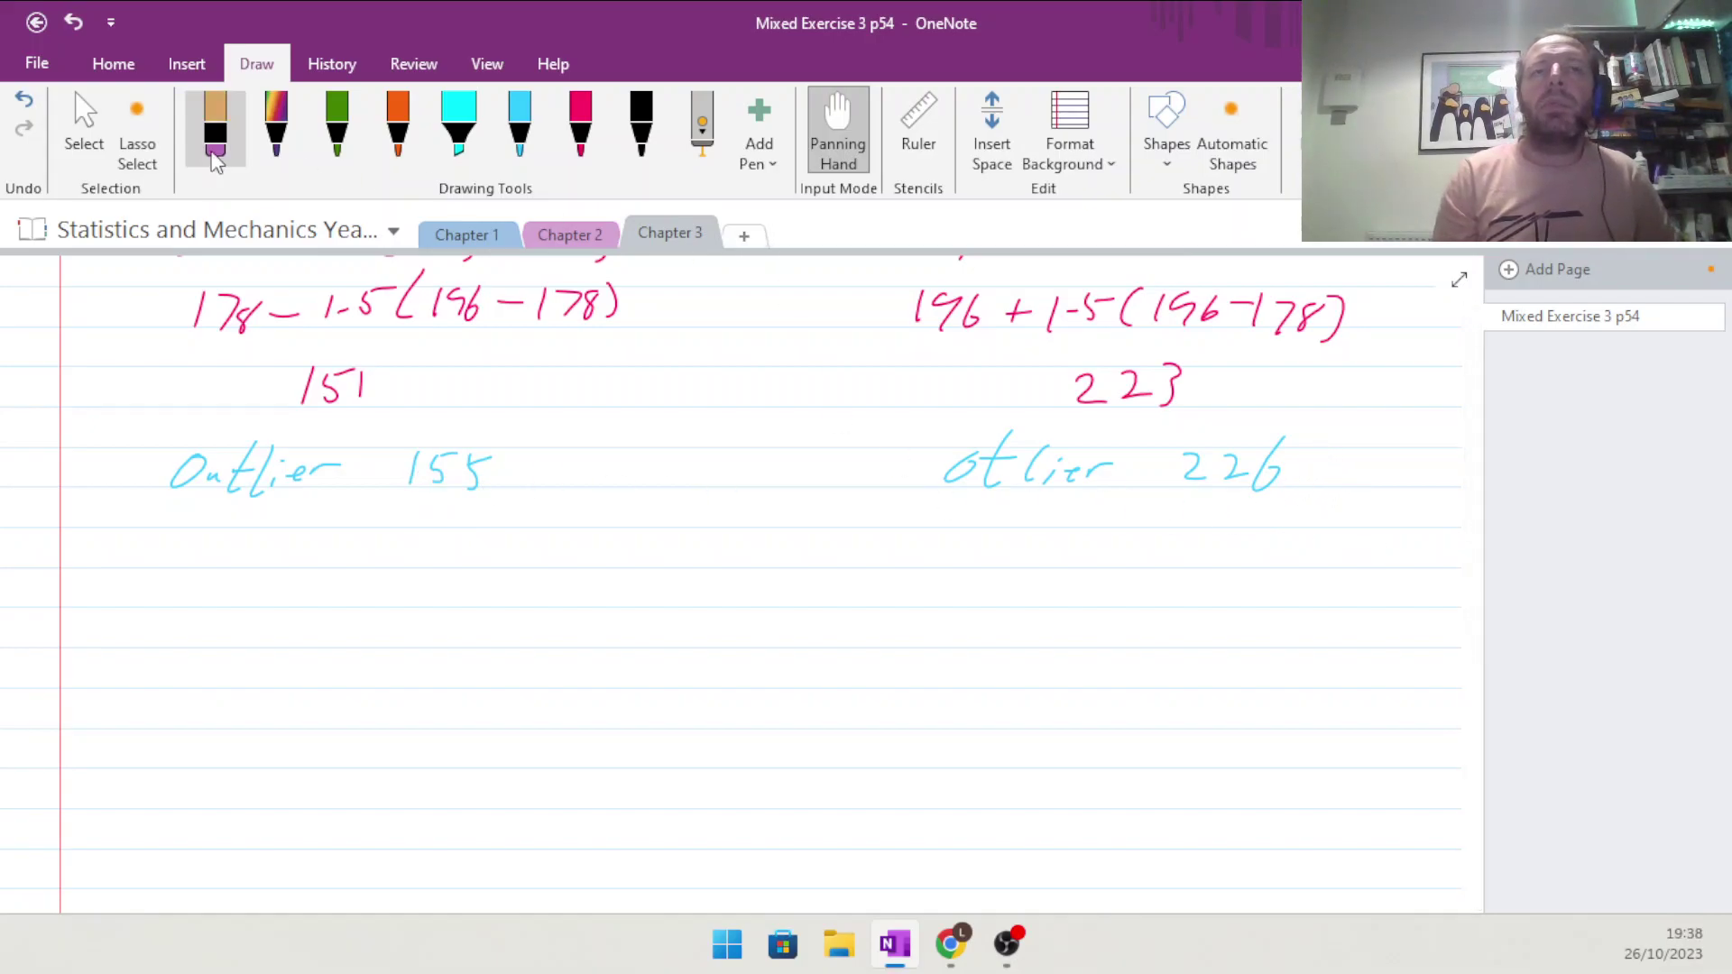
click(488, 65)
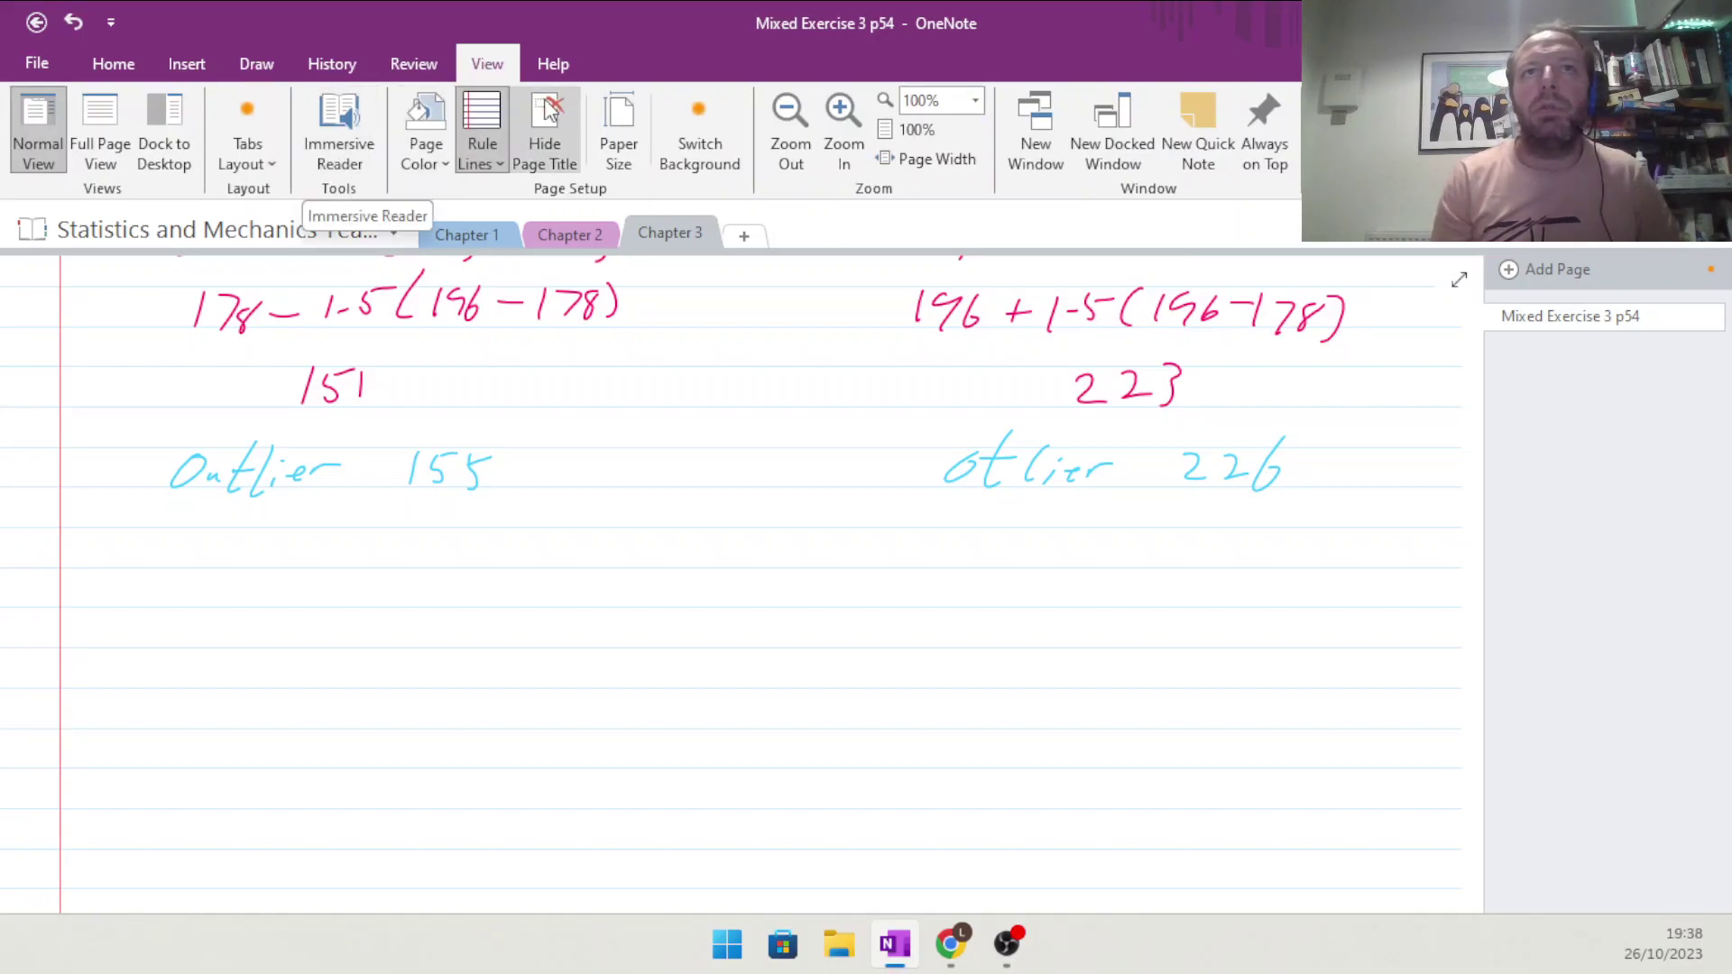
click(487, 161)
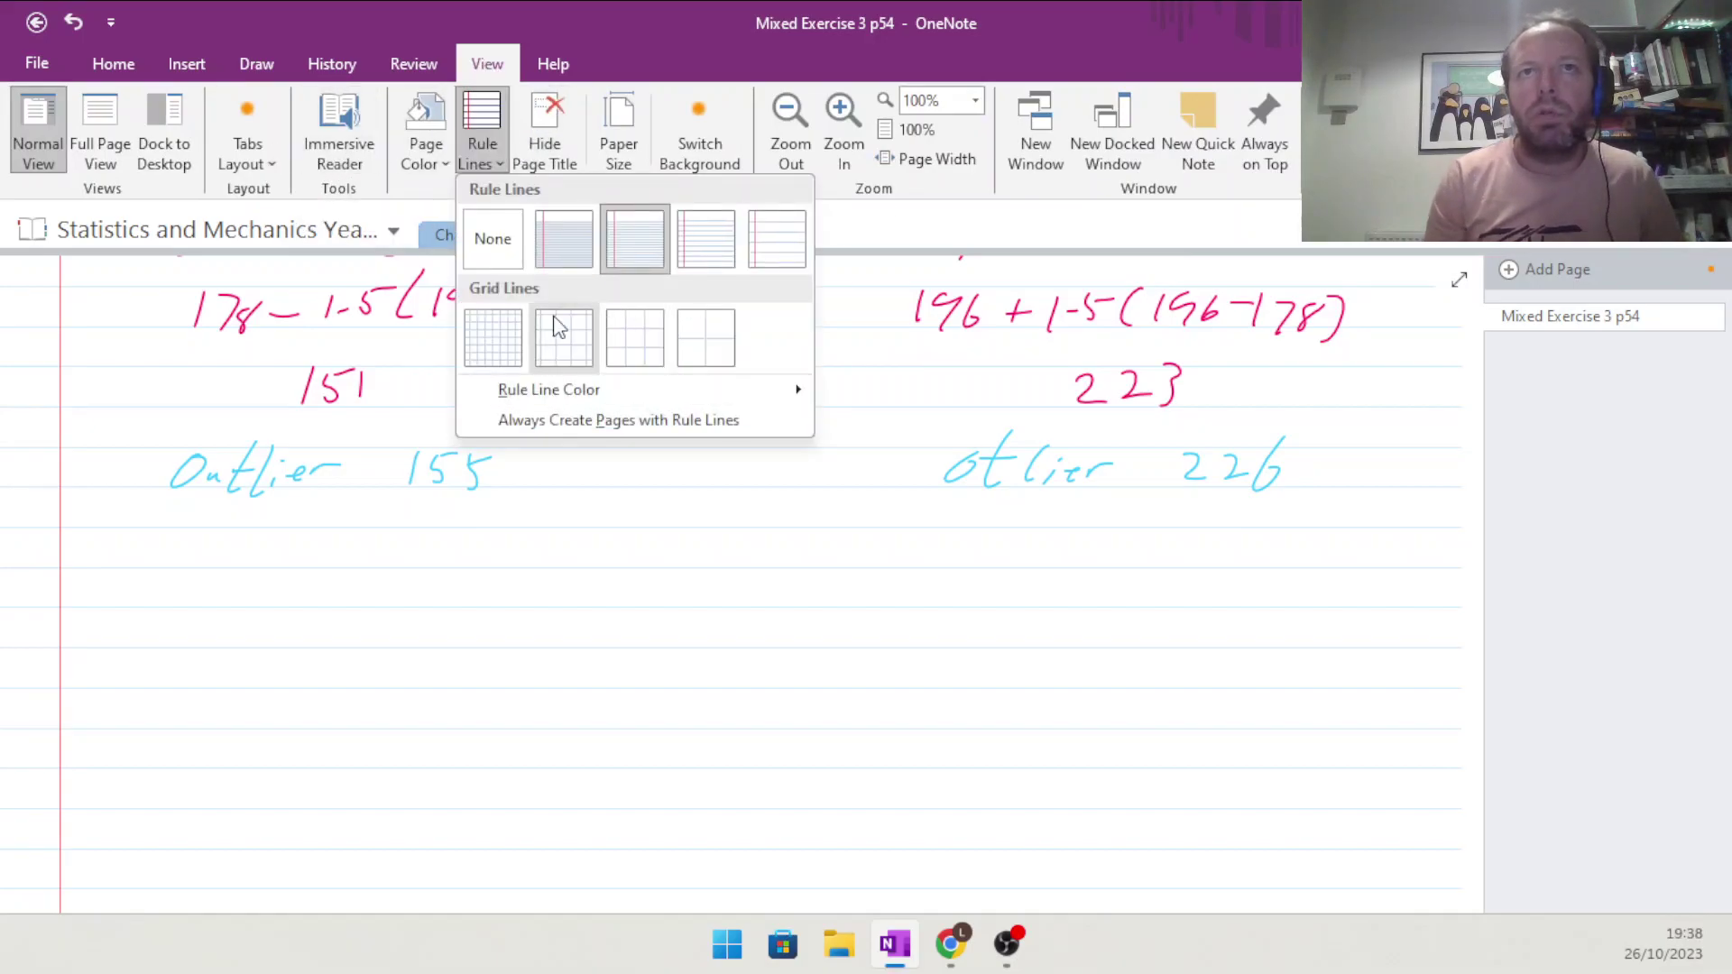
click(493, 341)
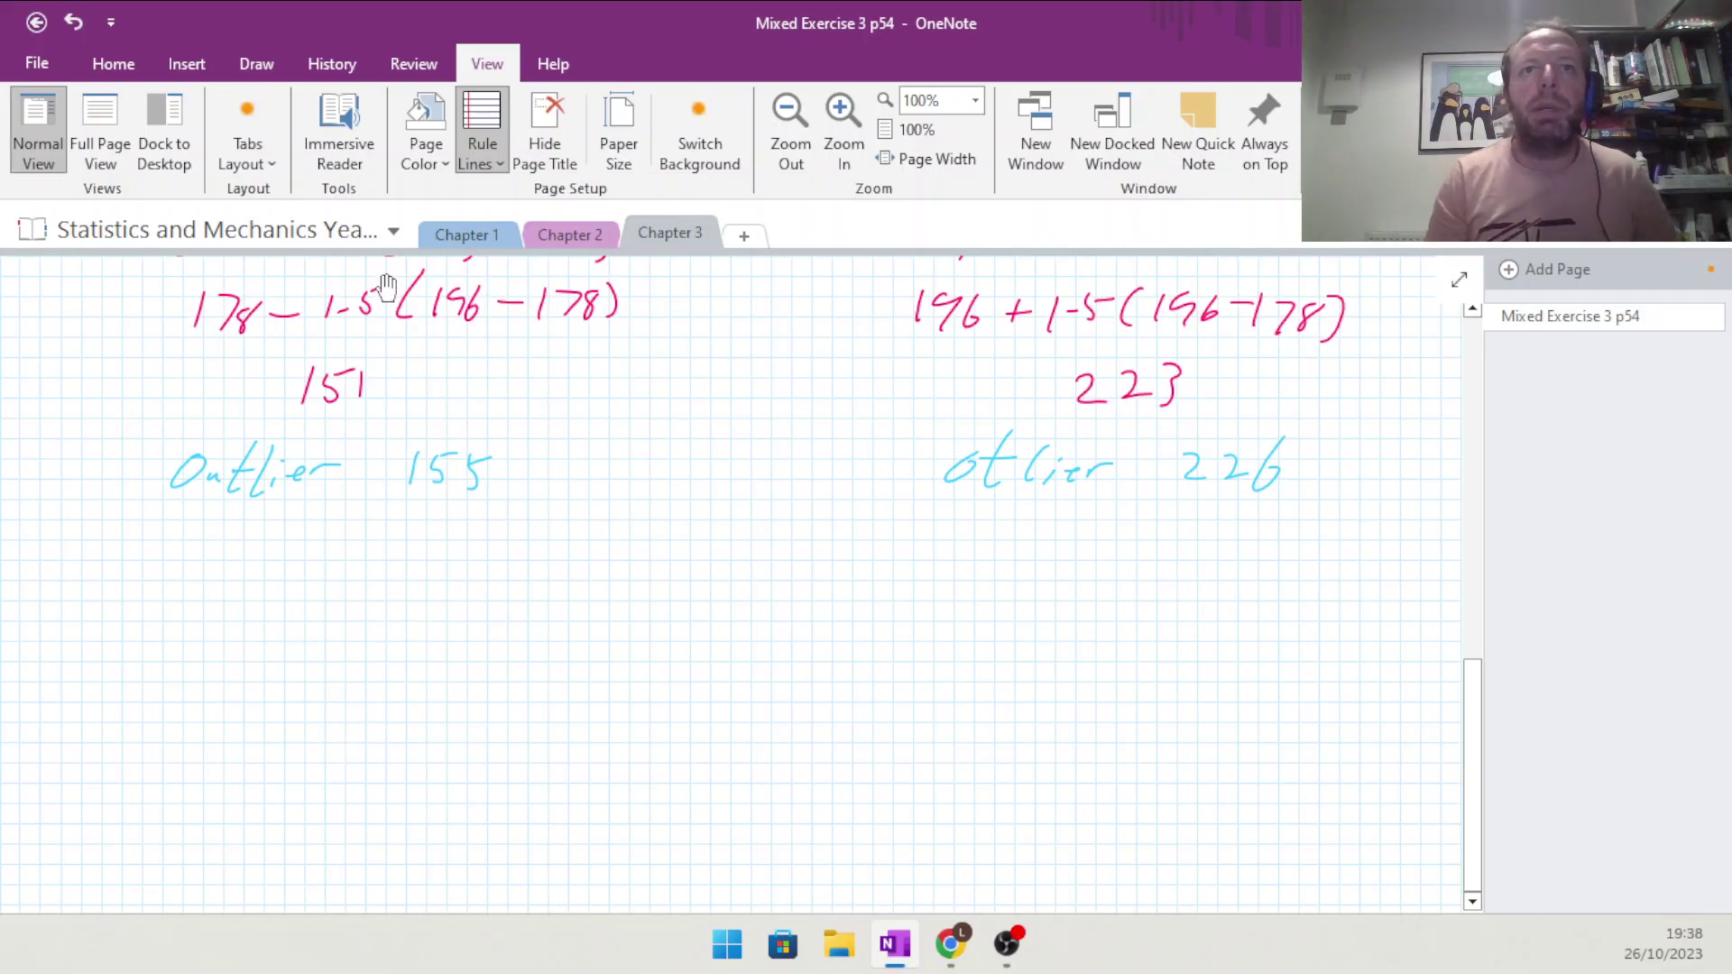
With the light-blue pen, draw the first scale tick and label it 150
click(256, 63)
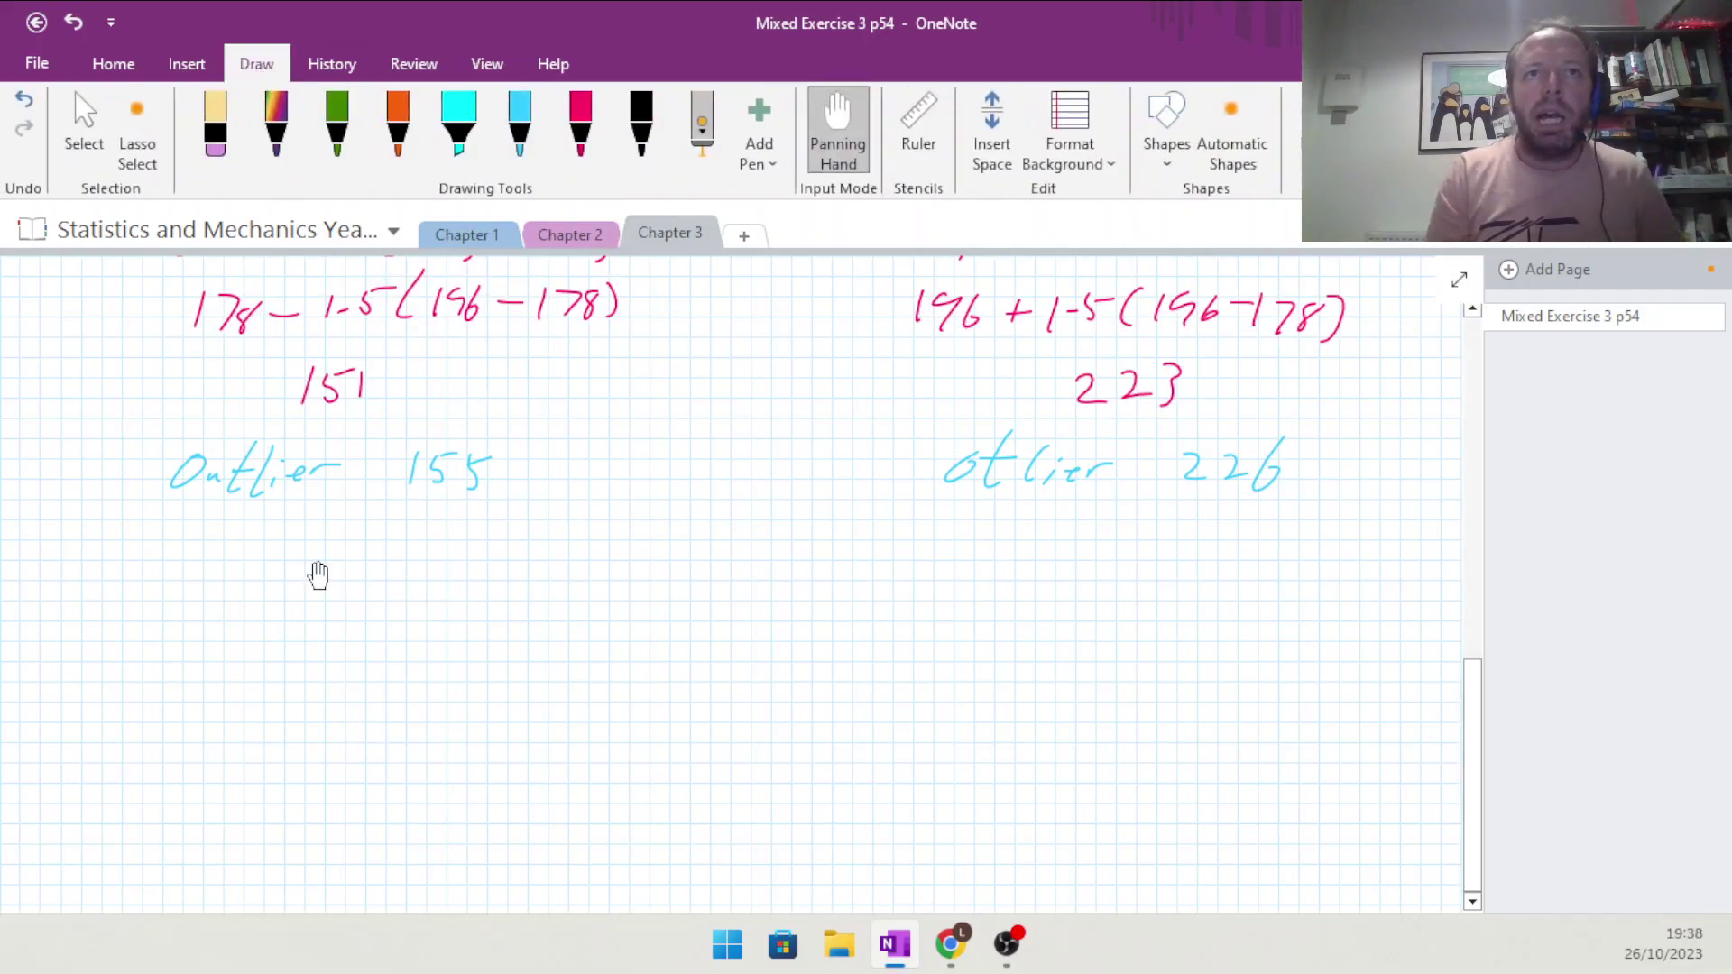
click(520, 125)
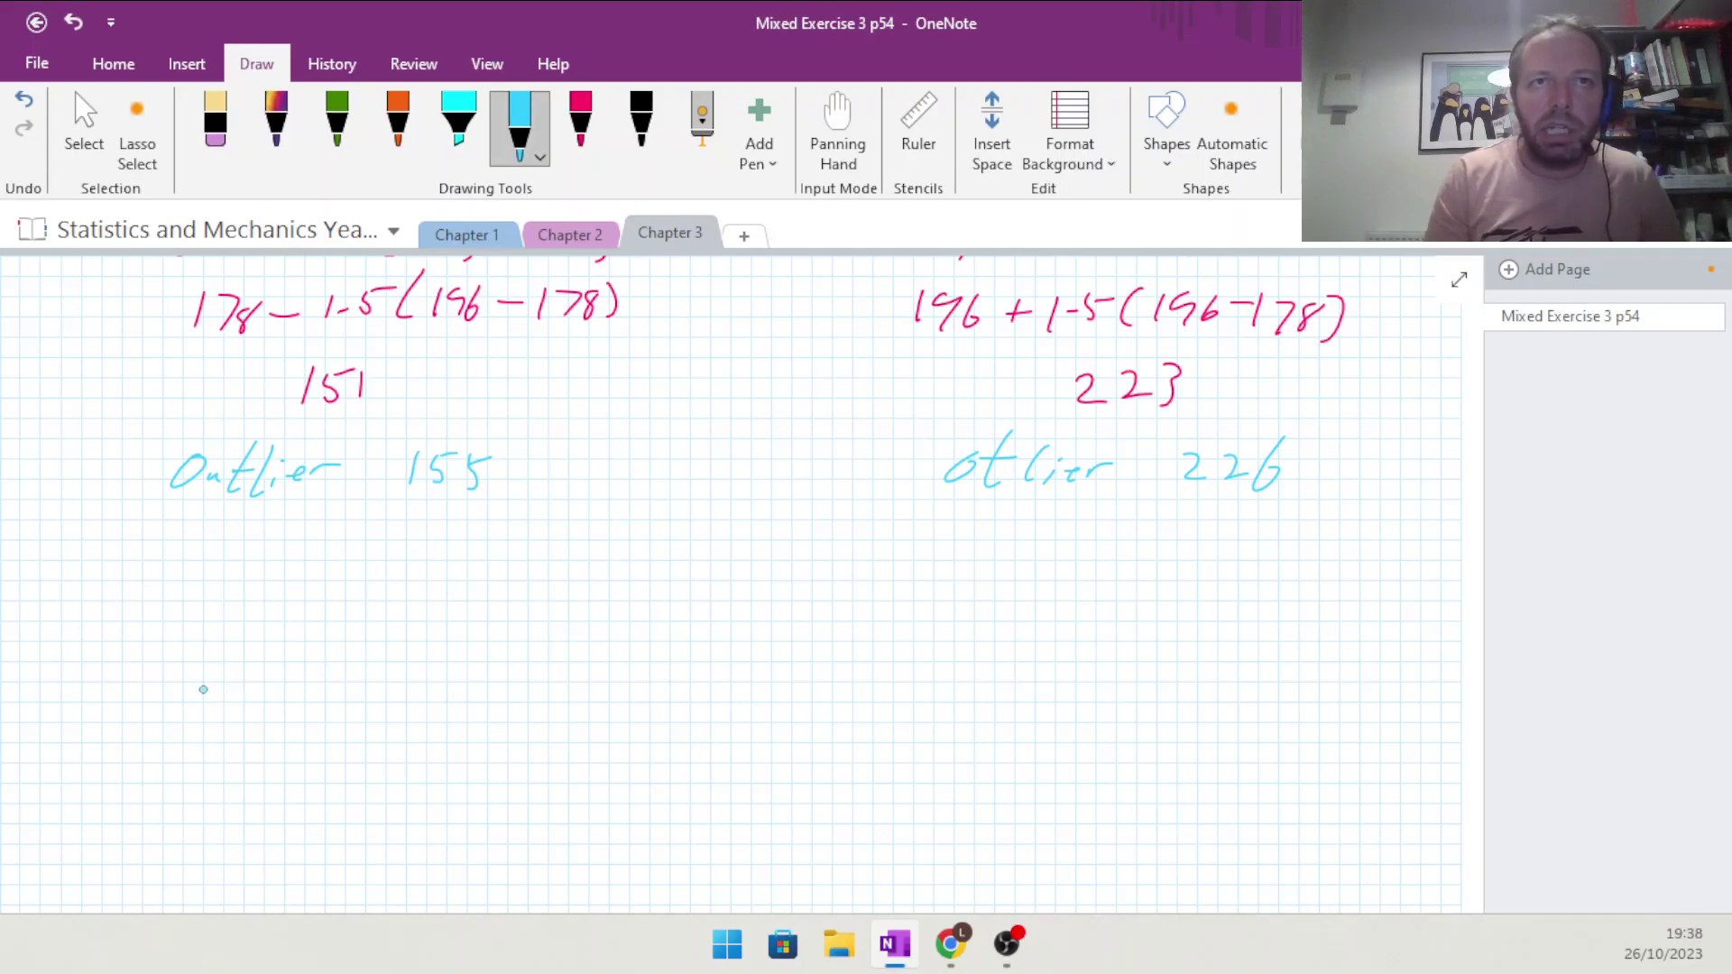
mouse_move(206, 681)
mouse_down()
mouse_move(200, 764)
mouse_move(215, 735)
mouse_up()
mouse_move(227, 744)
mouse_down()
mouse_move(222, 763)
mouse_move(229, 744)
mouse_up()
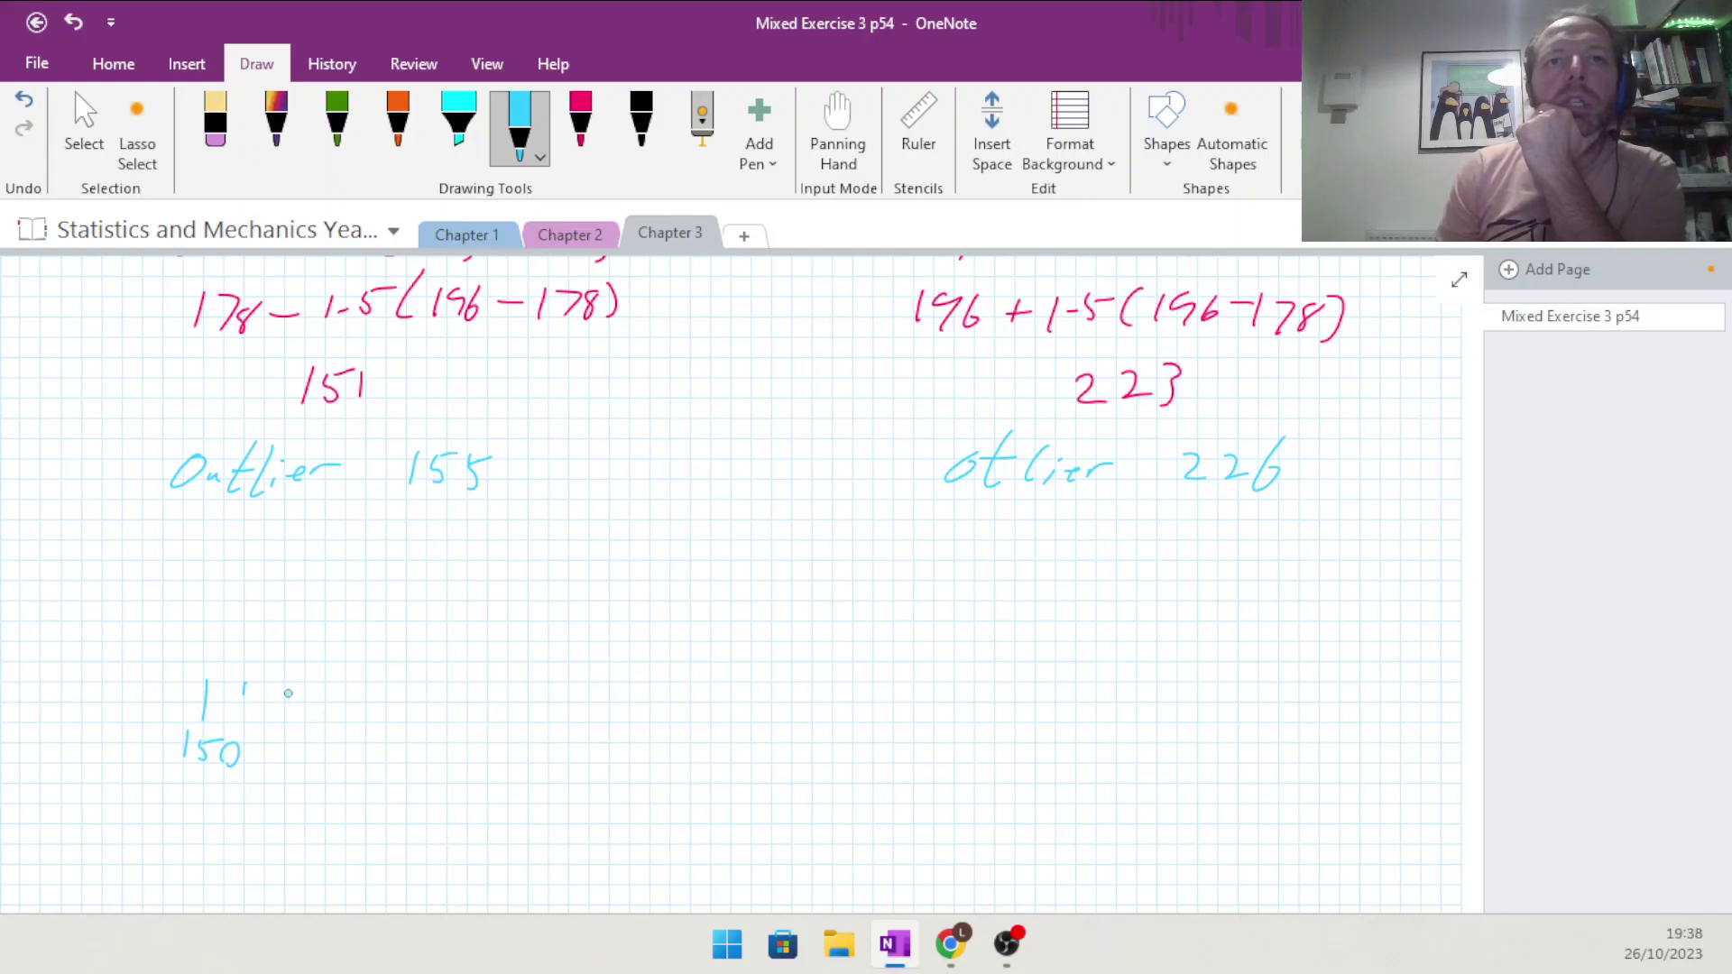
Add ticks labelled 170 and 190, then erase them for being unevenly spaced
drag(270, 724, 272, 749)
mouse_move(283, 730)
mouse_down()
mouse_move(299, 732)
mouse_move(292, 755)
mouse_up()
drag(312, 734, 305, 750)
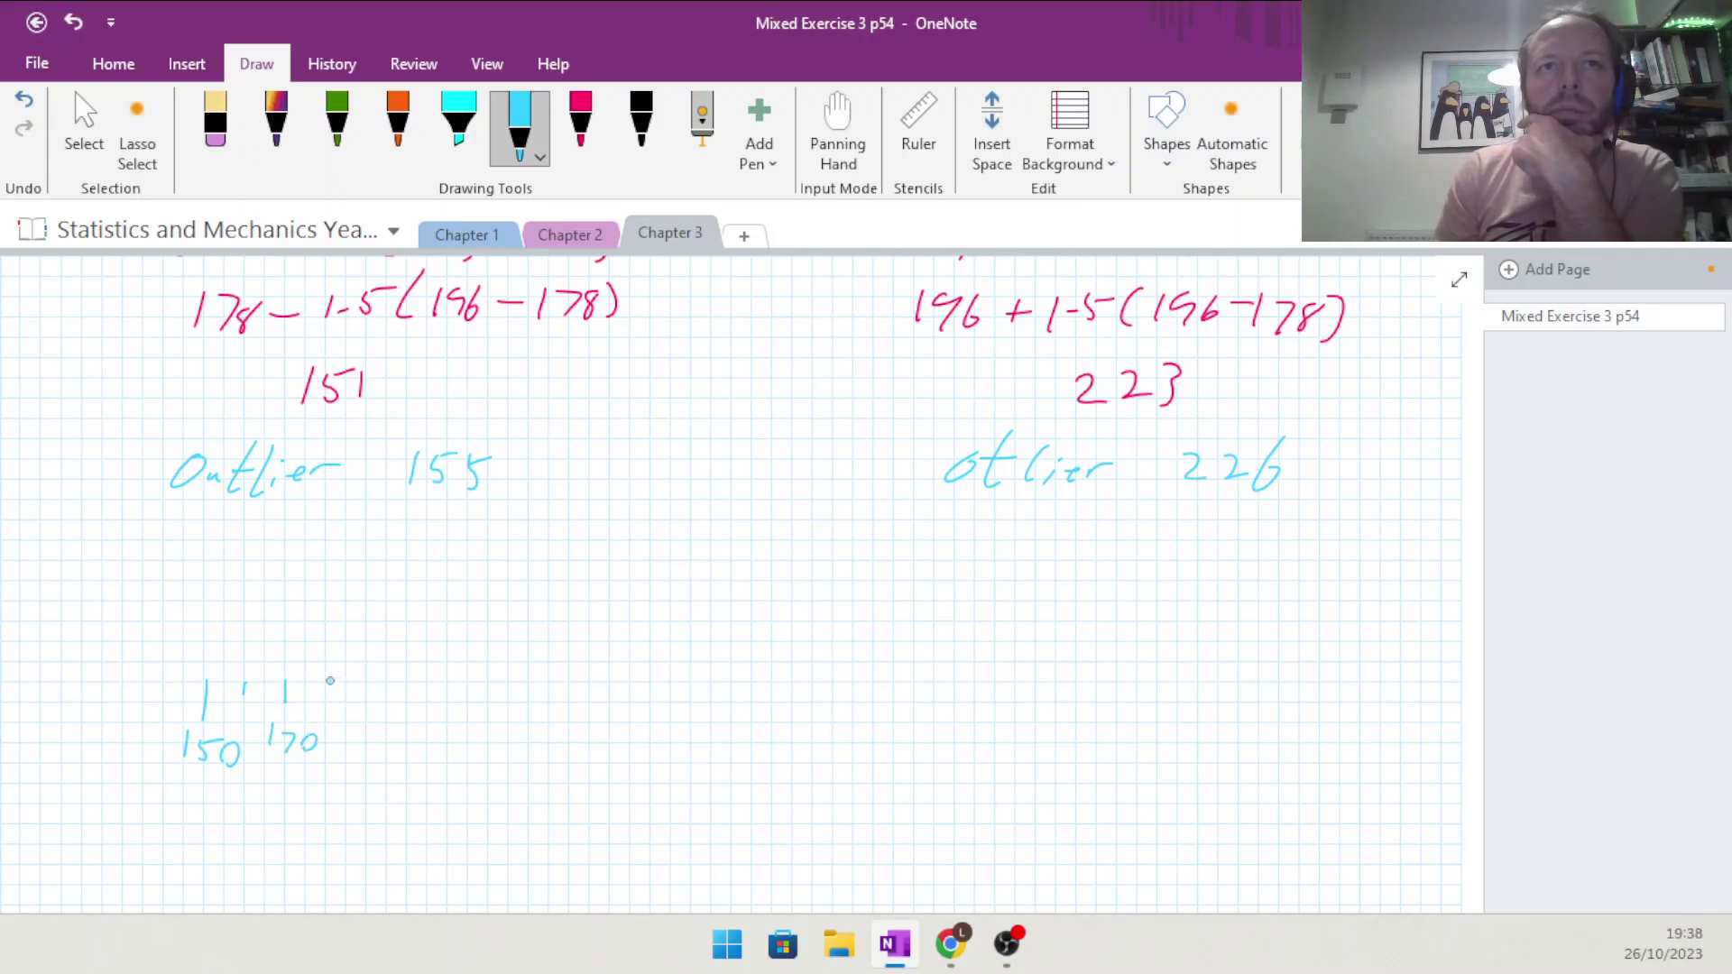
drag(330, 682, 377, 764)
mouse_move(400, 739)
mouse_down()
mouse_move(405, 756)
mouse_move(398, 740)
mouse_up()
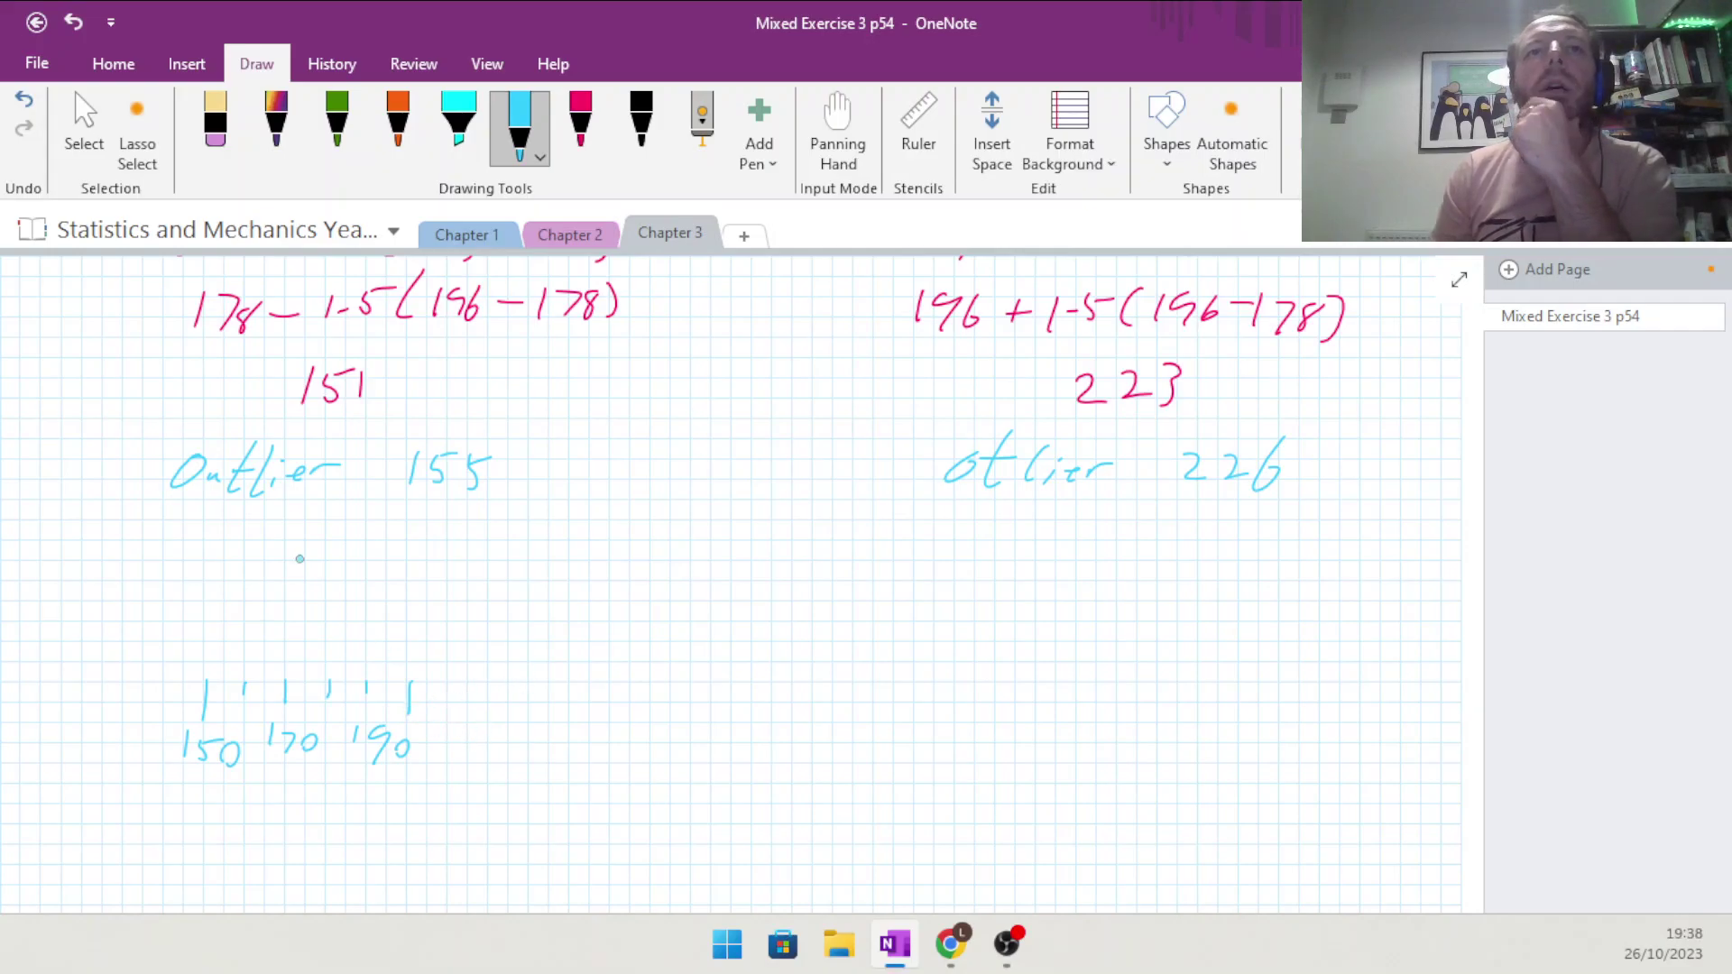
click(215, 132)
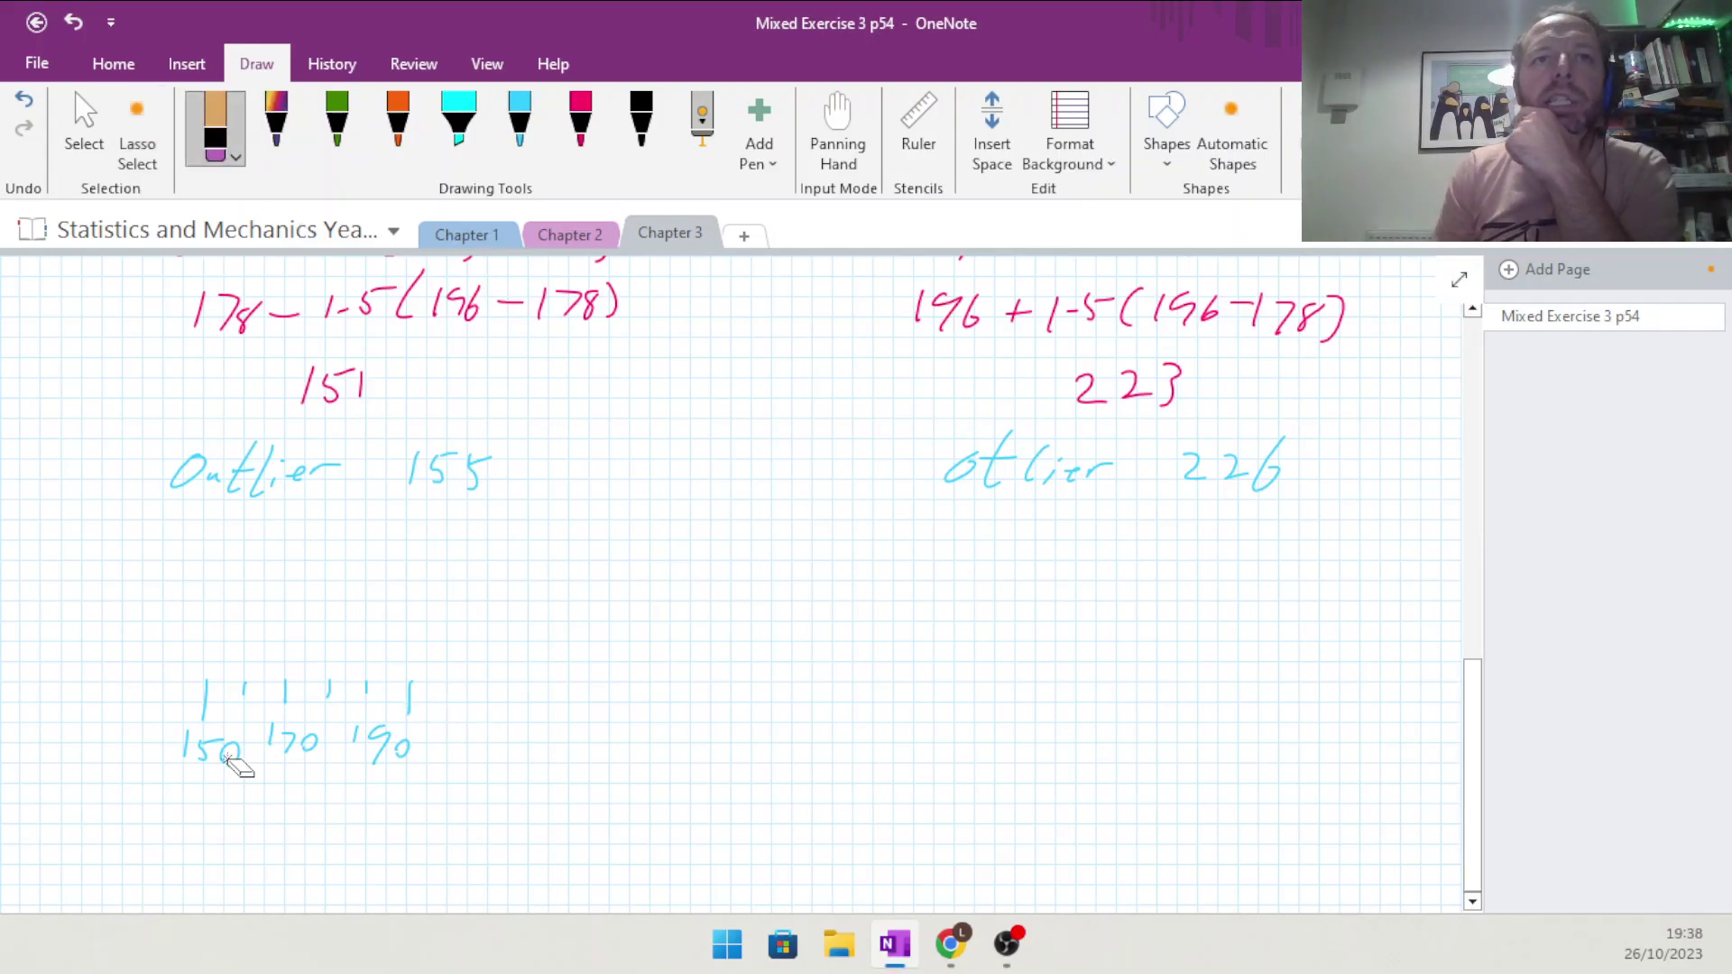
mouse_move(262, 726)
mouse_down()
mouse_move(419, 760)
mouse_move(247, 703)
mouse_move(281, 684)
mouse_move(449, 726)
mouse_up()
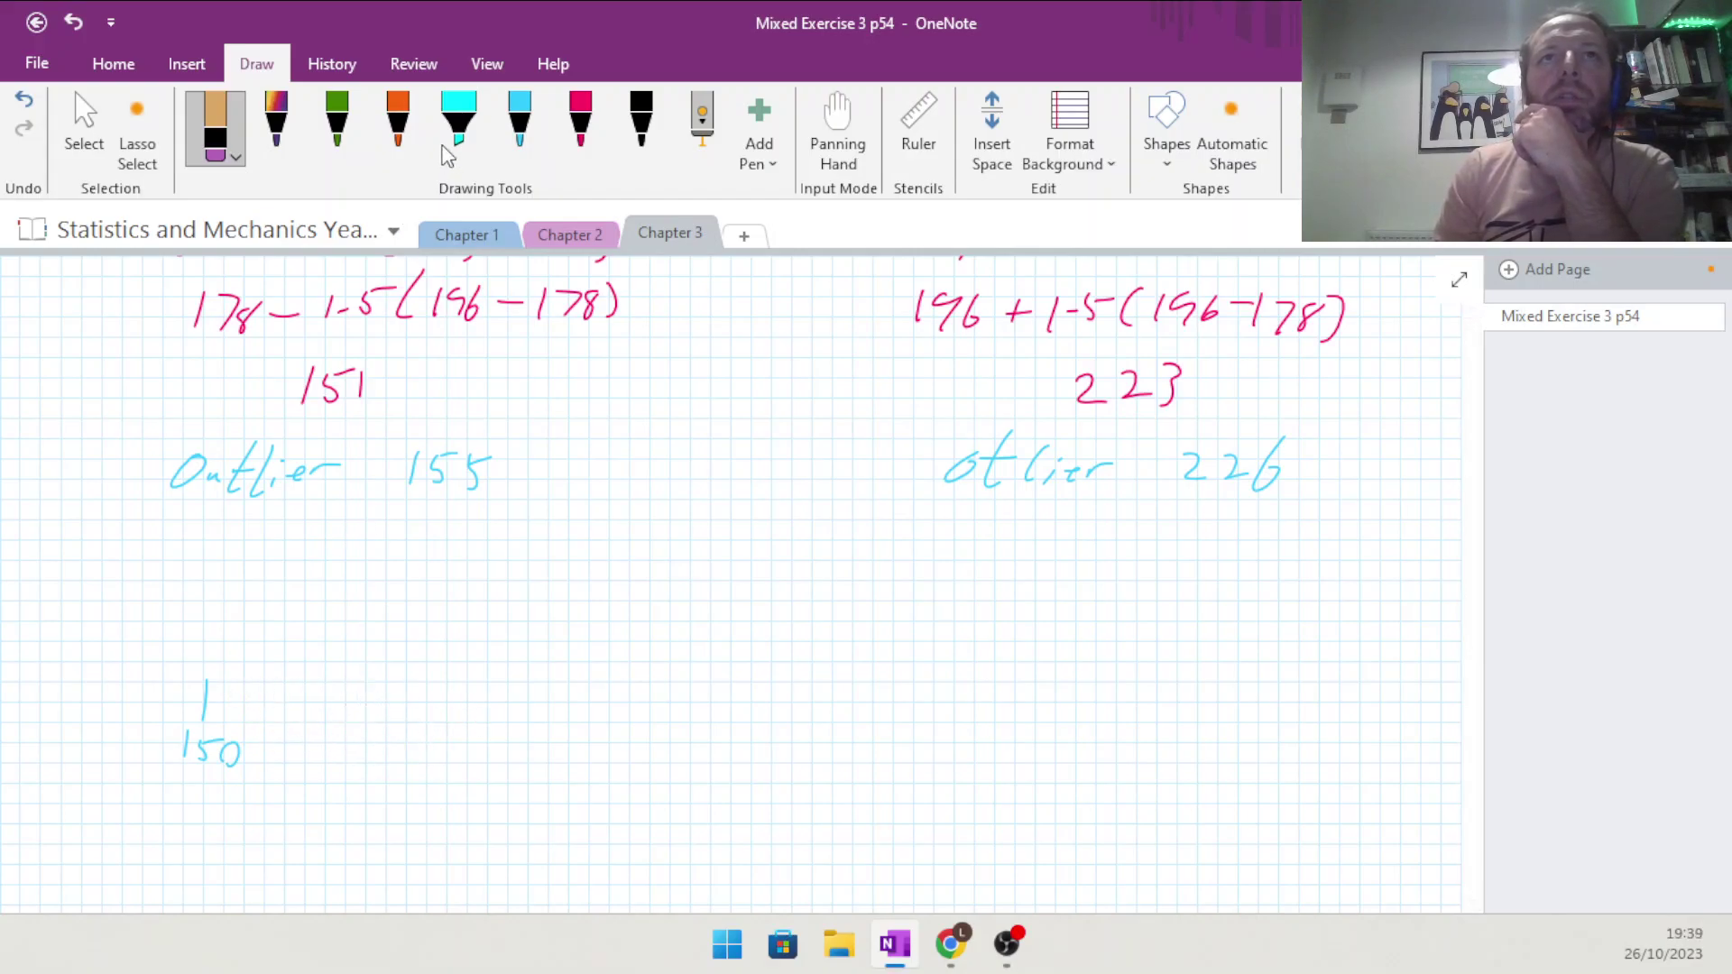
Redraw evenly spaced light-blue ticks labelled 170 and 190 after the 150 tick
click(520, 126)
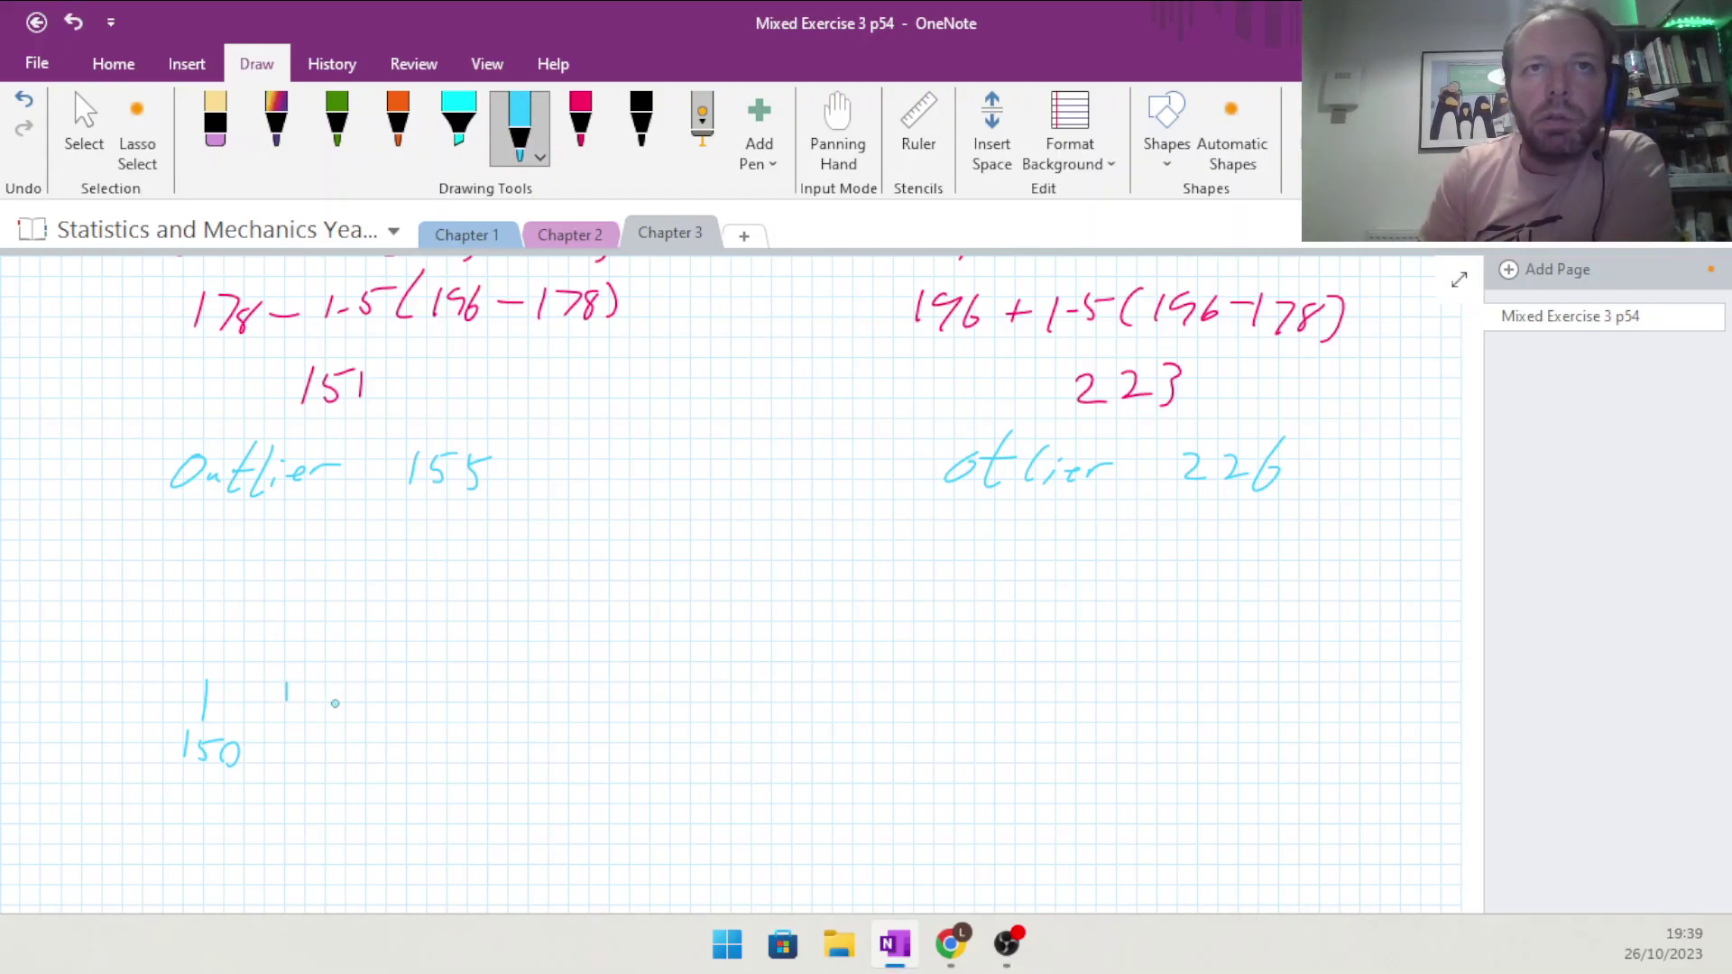
drag(370, 684, 365, 724)
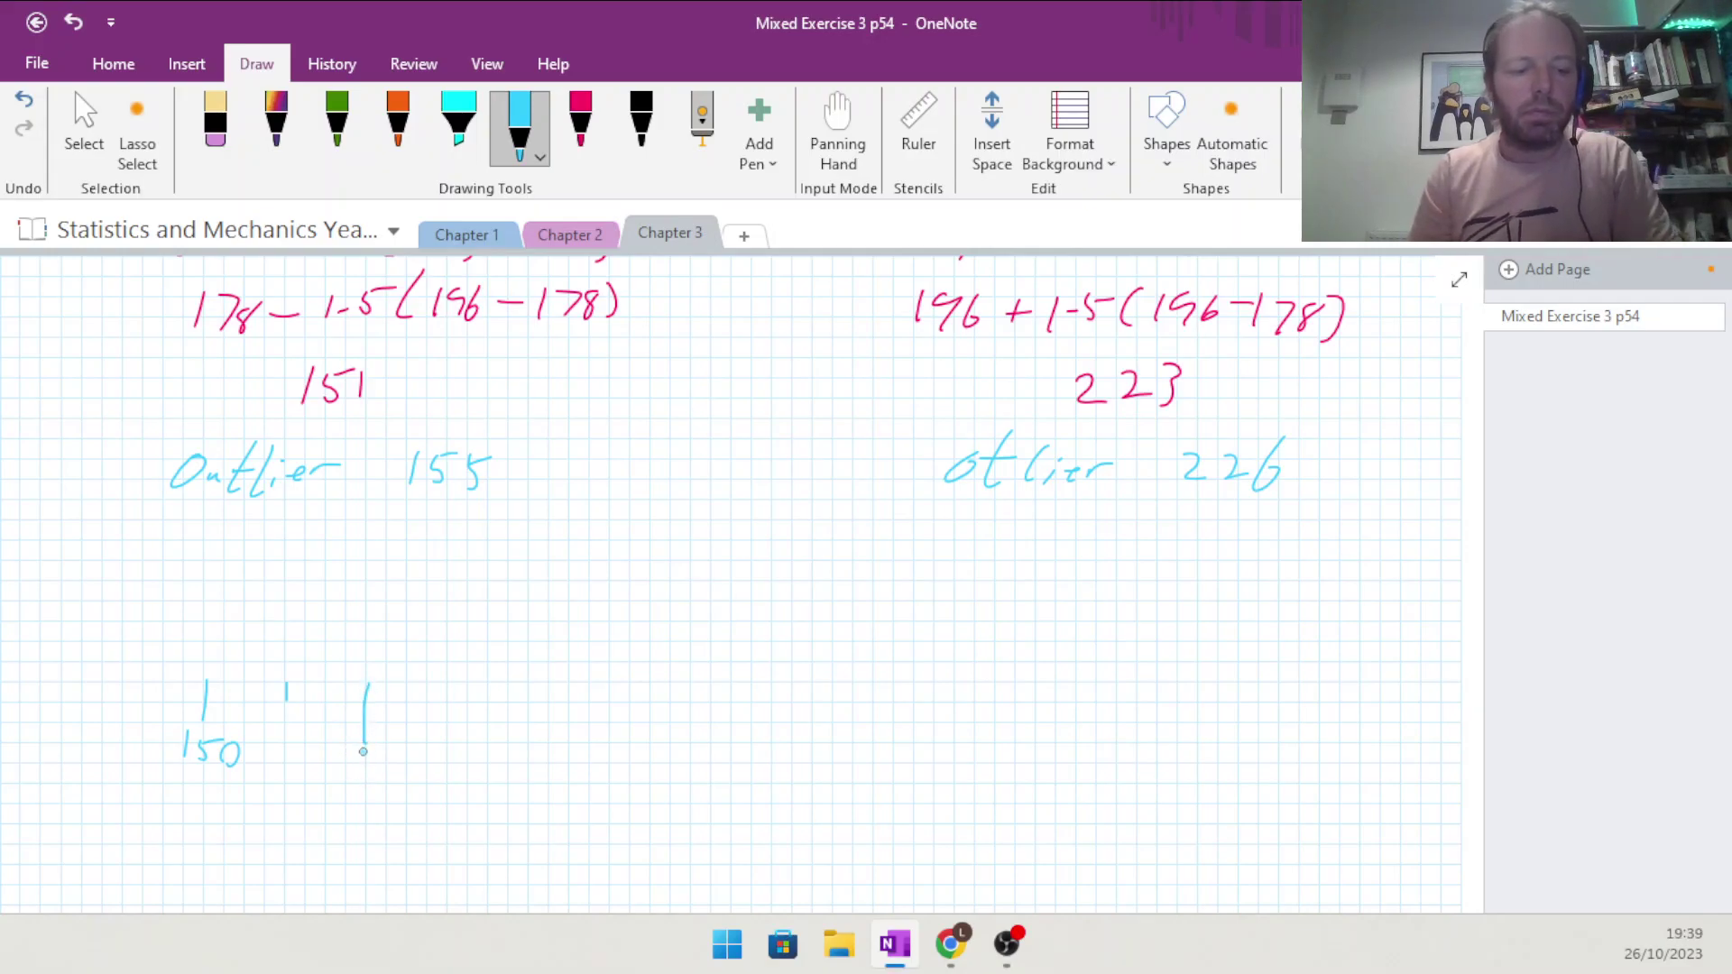
key(ctrl+z)
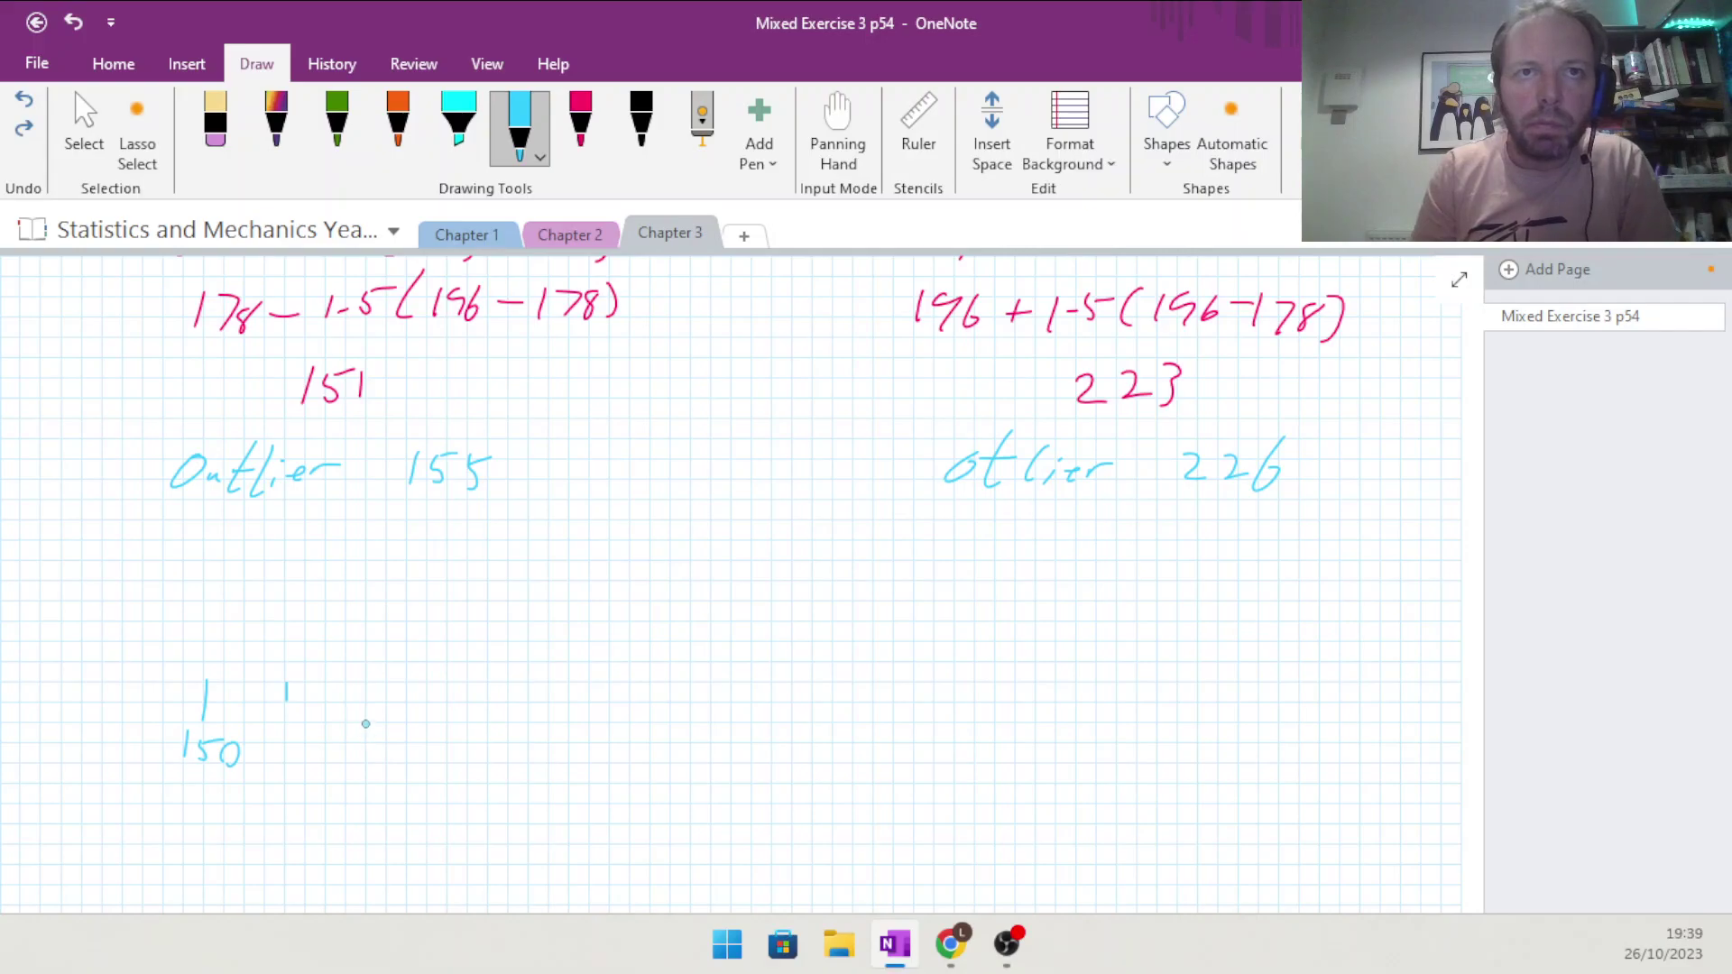
mouse_move(366, 723)
mouse_down()
mouse_move(371, 683)
mouse_move(341, 767)
mouse_up()
drag(361, 742, 369, 765)
drag(394, 743, 395, 744)
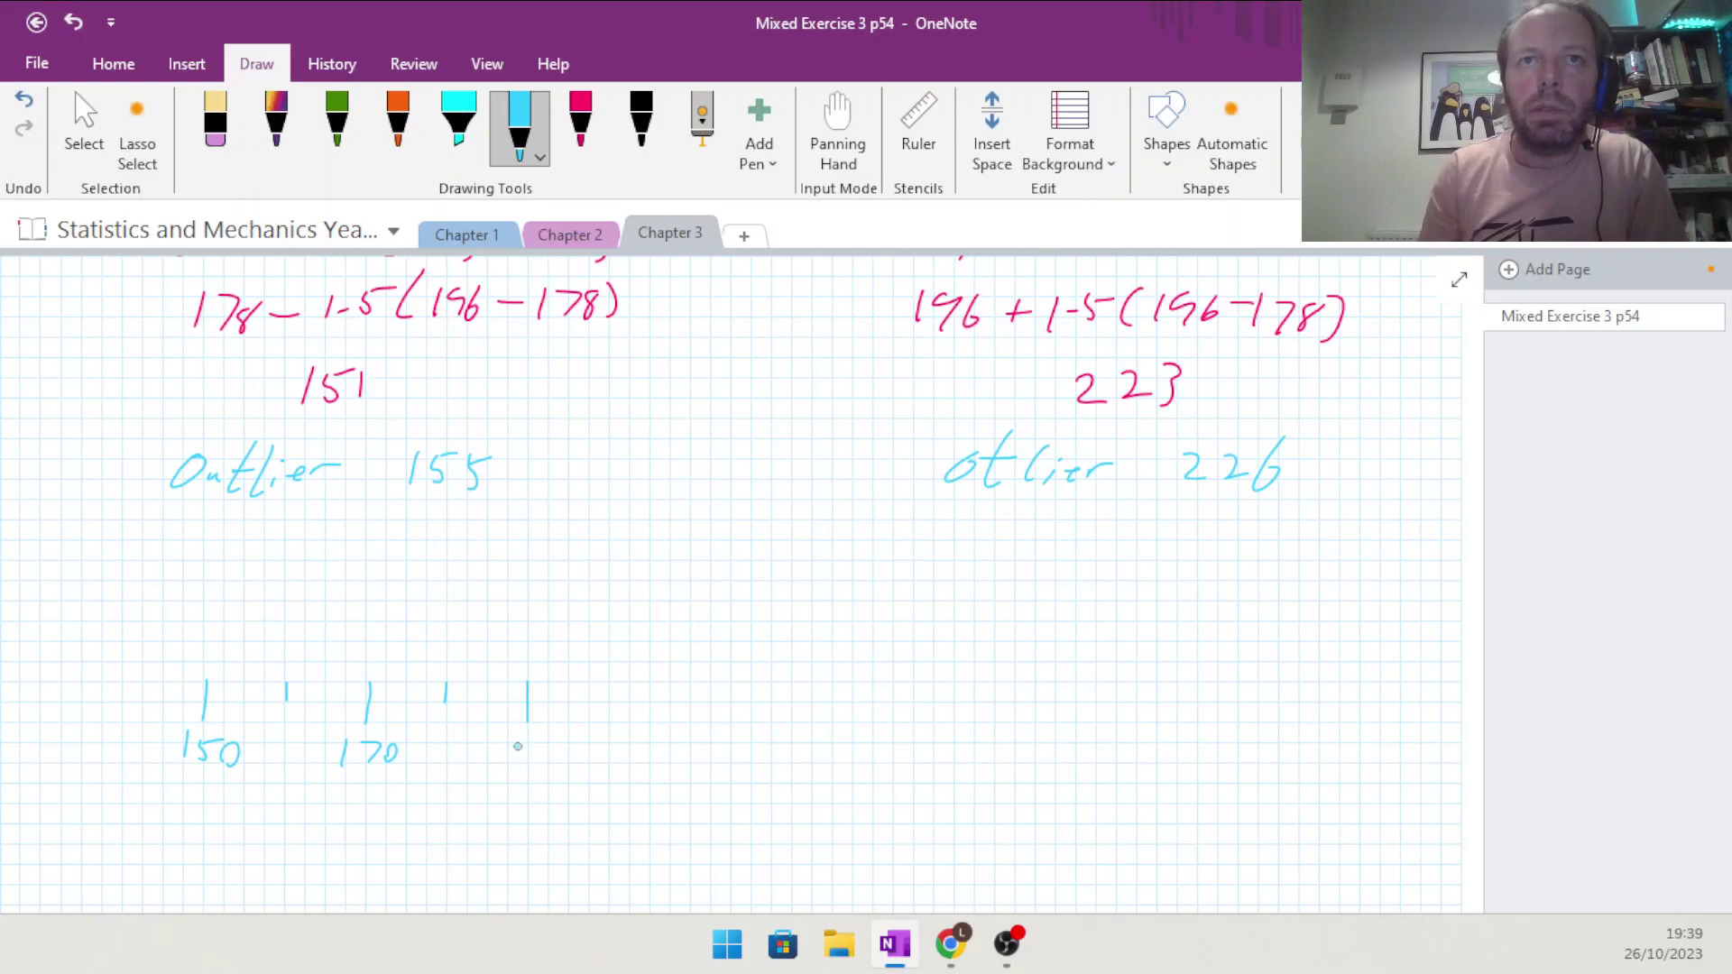
drag(545, 744, 539, 773)
mouse_move(571, 744)
mouse_down()
mouse_move(556, 762)
mouse_move(570, 746)
mouse_up()
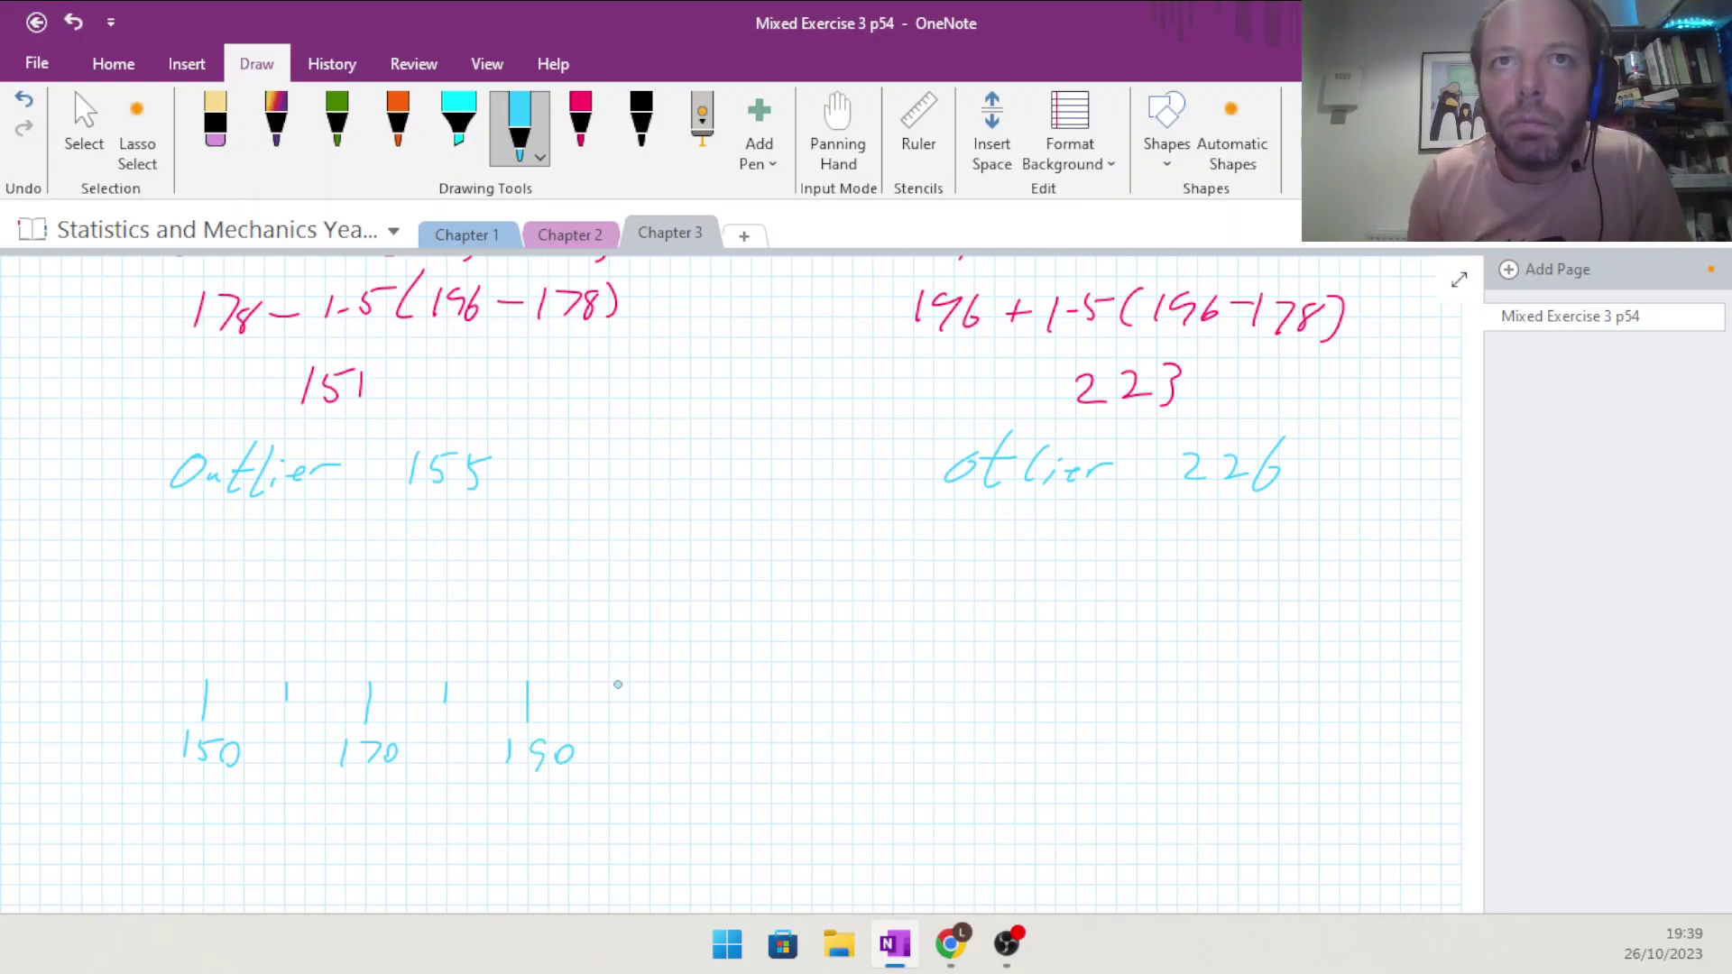
Extend the scale with further ticks up to a final tick labelled 240
mouse_move(611, 682)
mouse_down()
mouse_move(607, 702)
mouse_move(690, 727)
mouse_move(674, 764)
mouse_move(712, 763)
mouse_up()
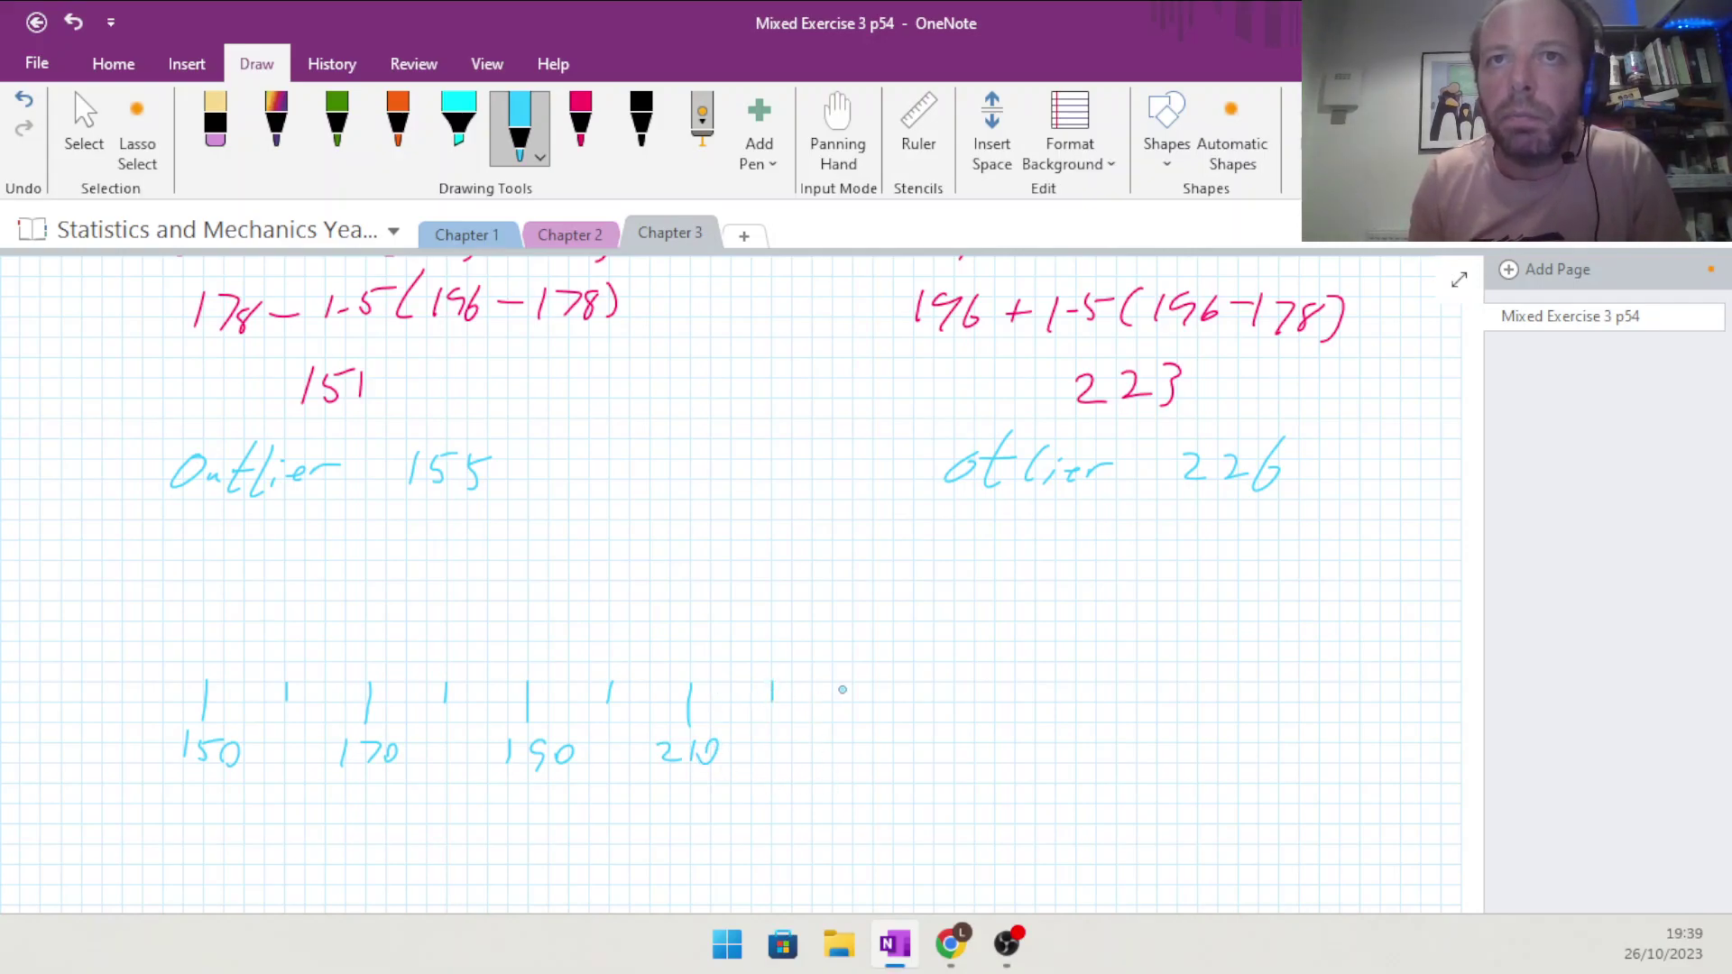
mouse_move(874, 684)
mouse_down()
mouse_move(861, 764)
mouse_move(906, 745)
mouse_up()
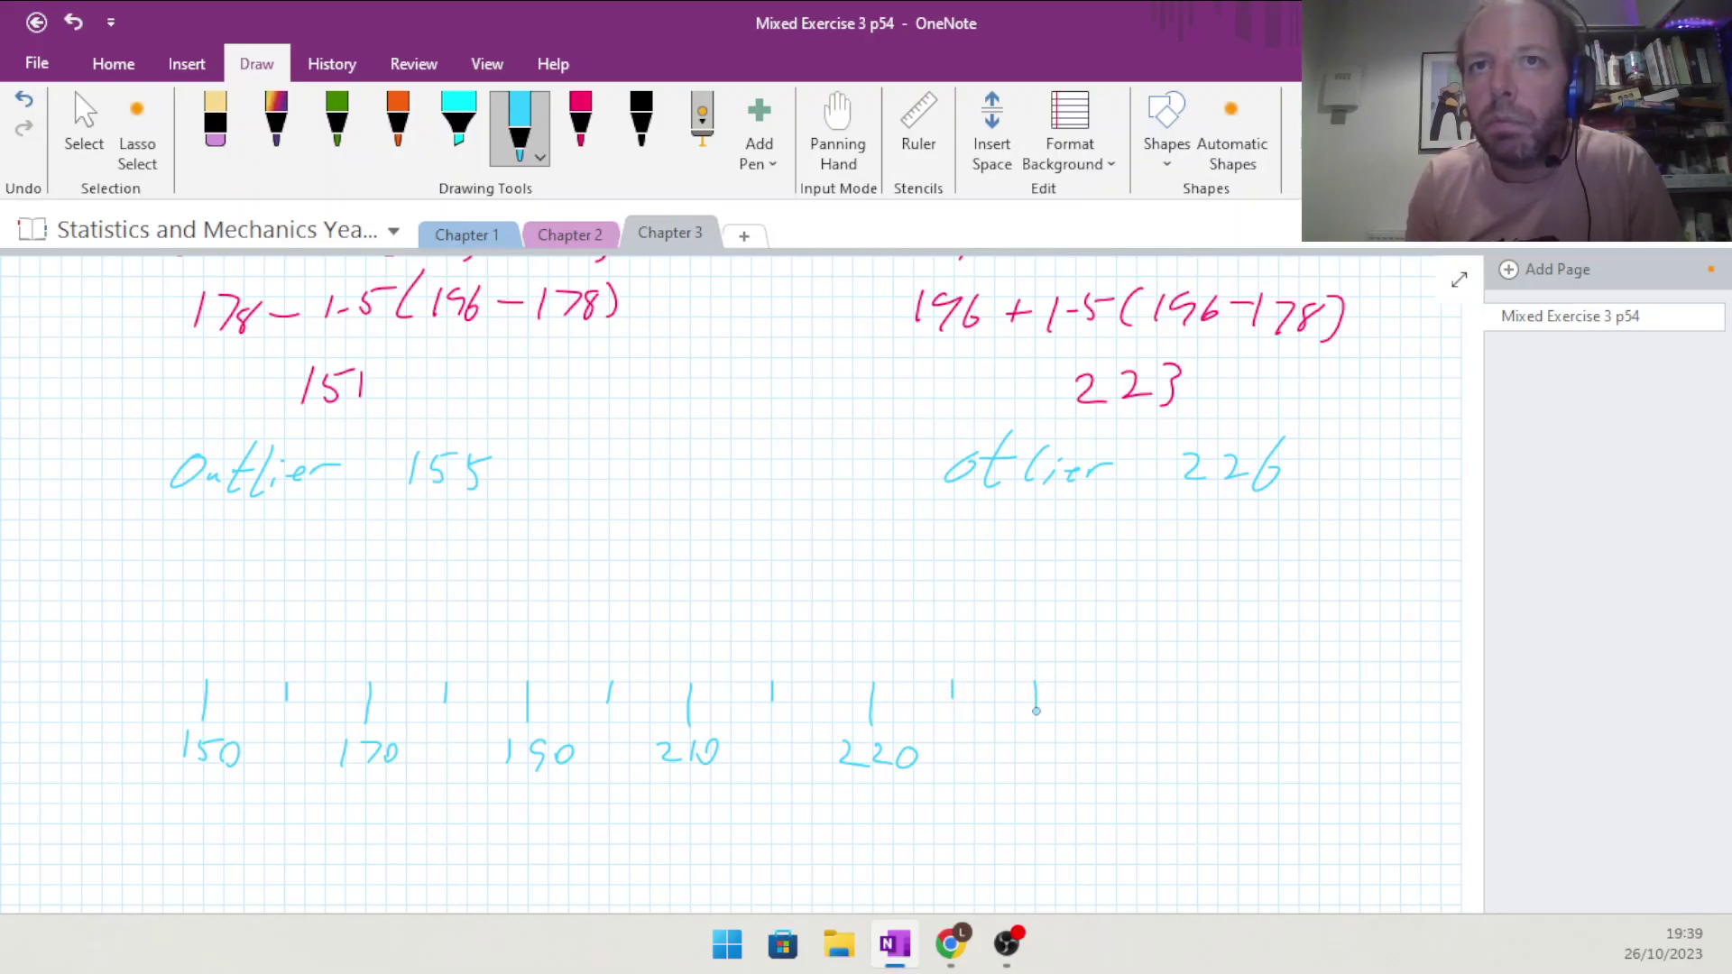
drag(1014, 738, 1036, 769)
drag(1047, 742, 1066, 758)
mouse_move(1058, 742)
mouse_down()
mouse_move(1054, 772)
mouse_move(1081, 746)
mouse_up()
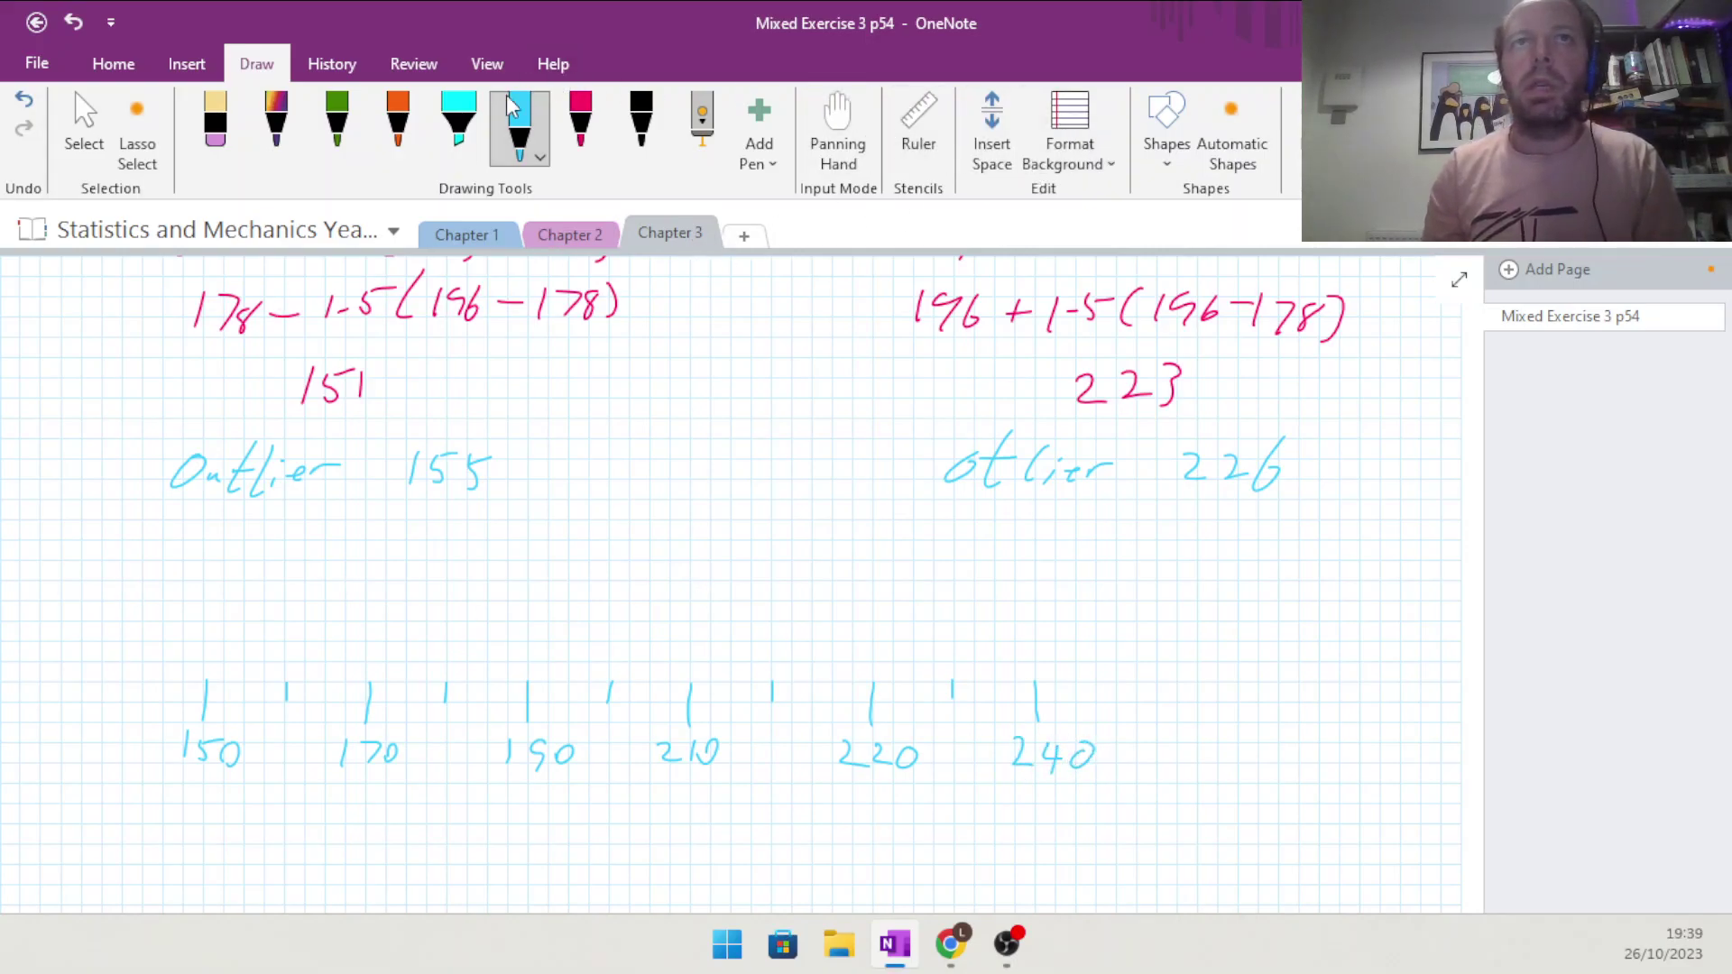
Join the ticks from 150 to 240 with a straight line shape
click(1168, 144)
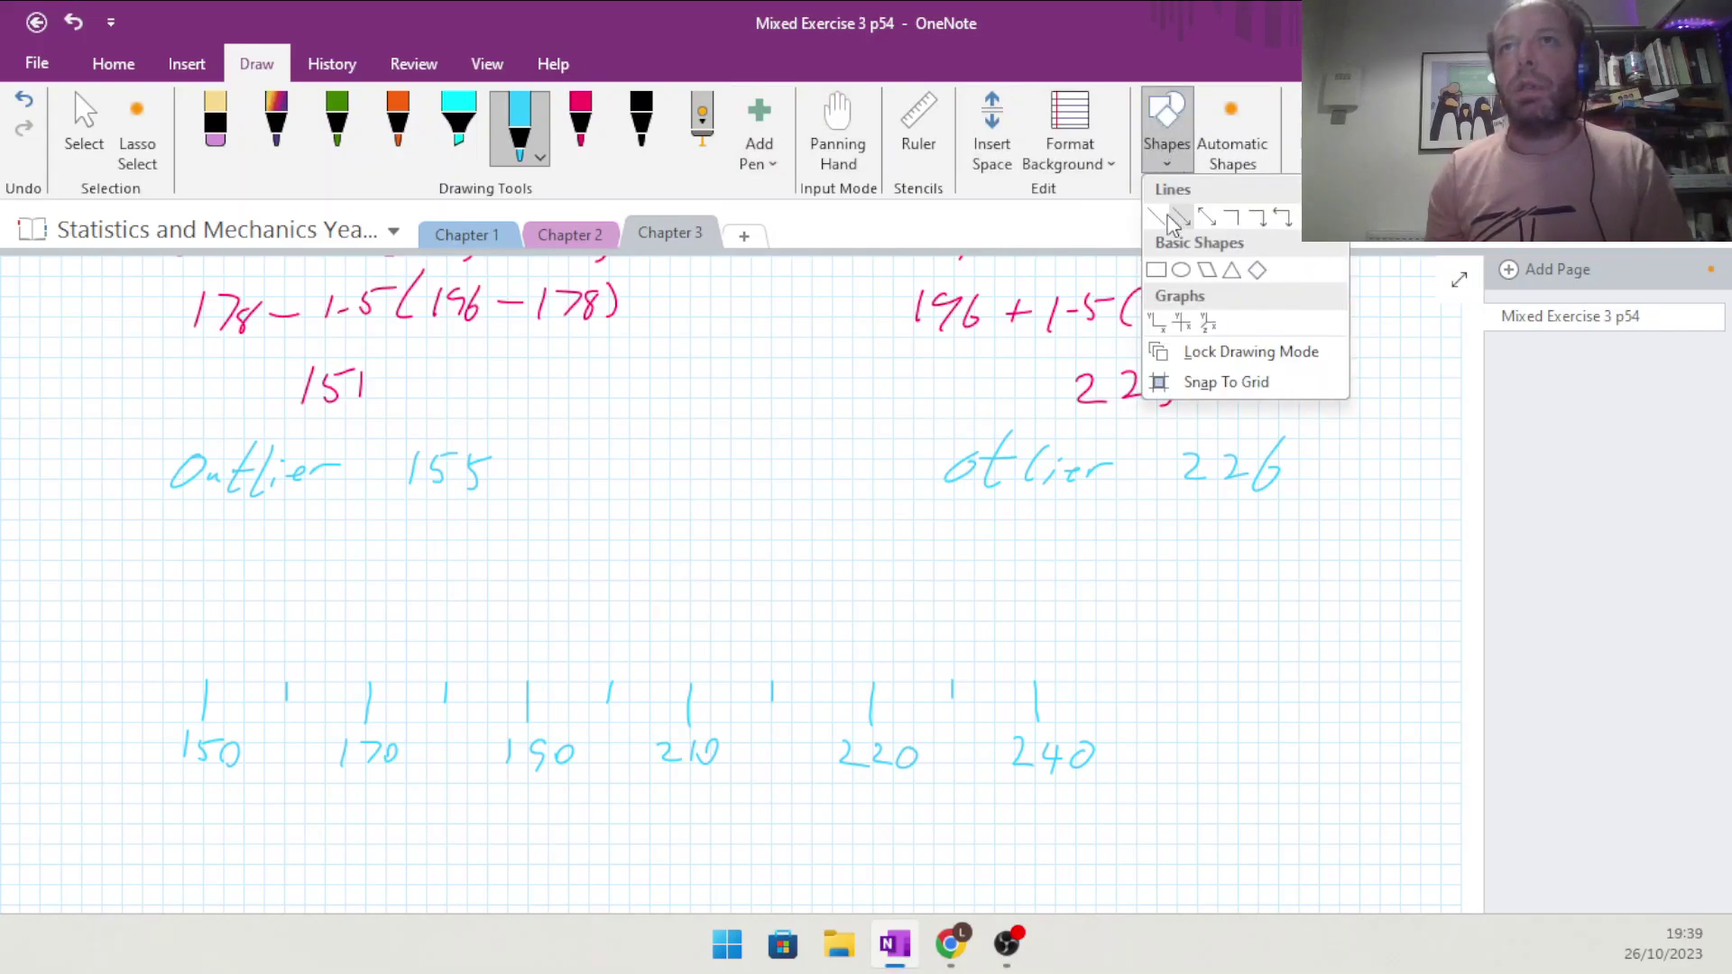
click(1154, 211)
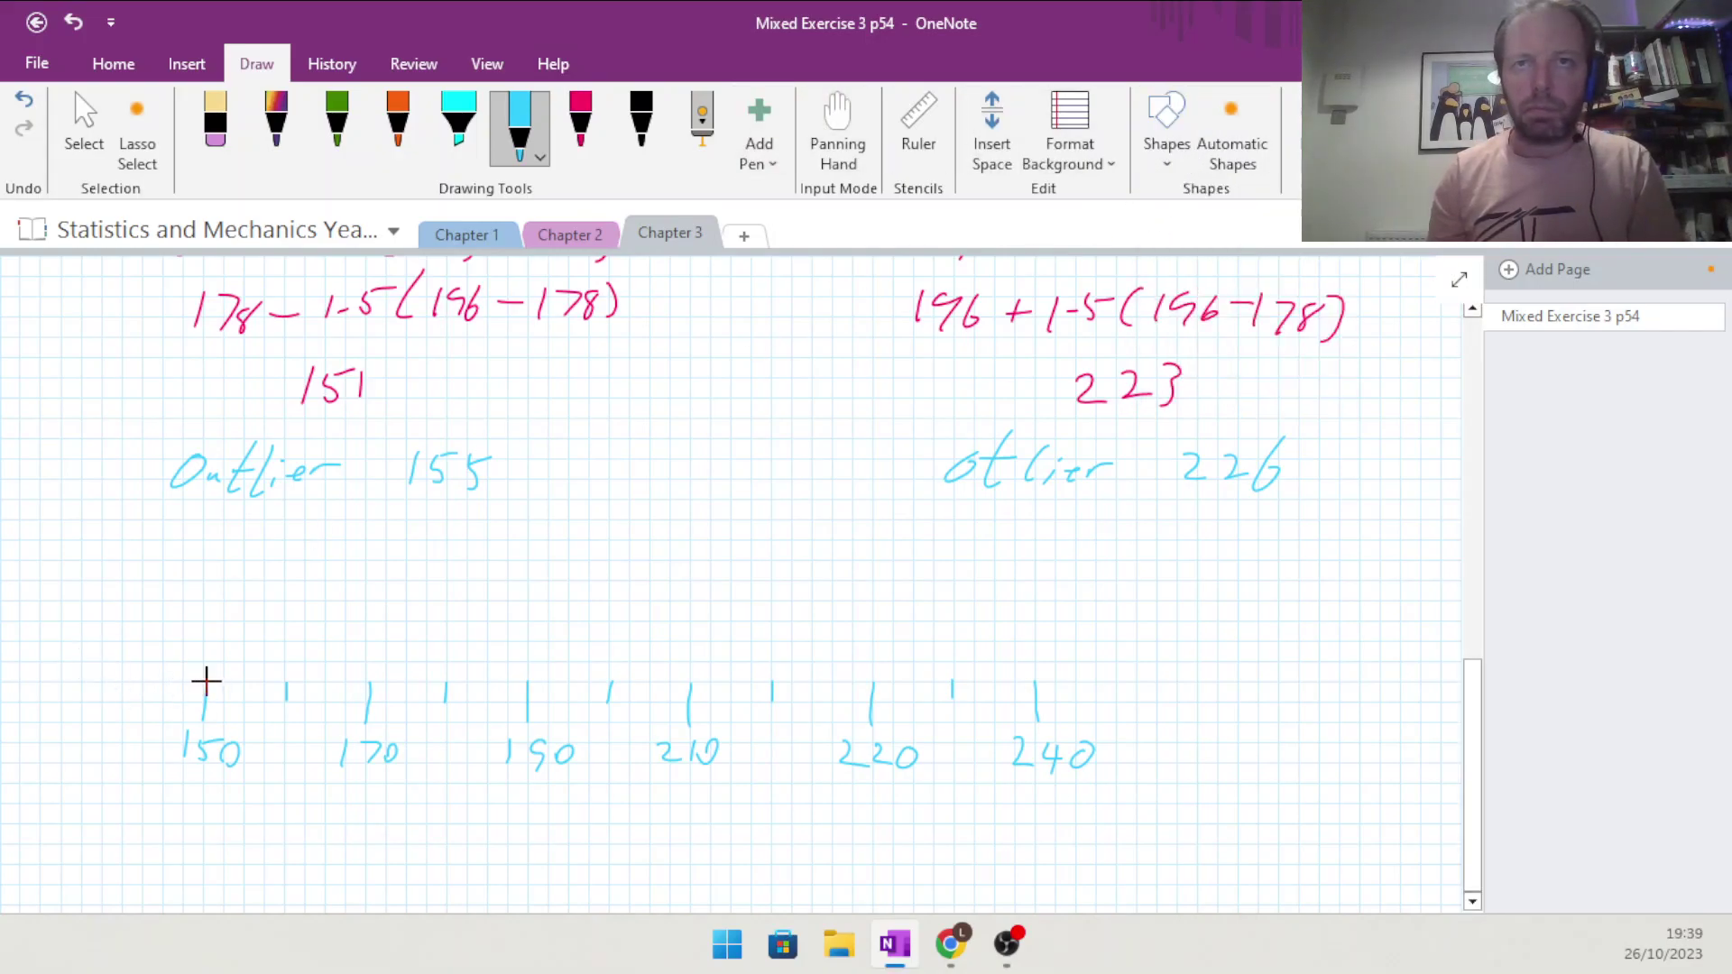
drag(205, 681, 1034, 686)
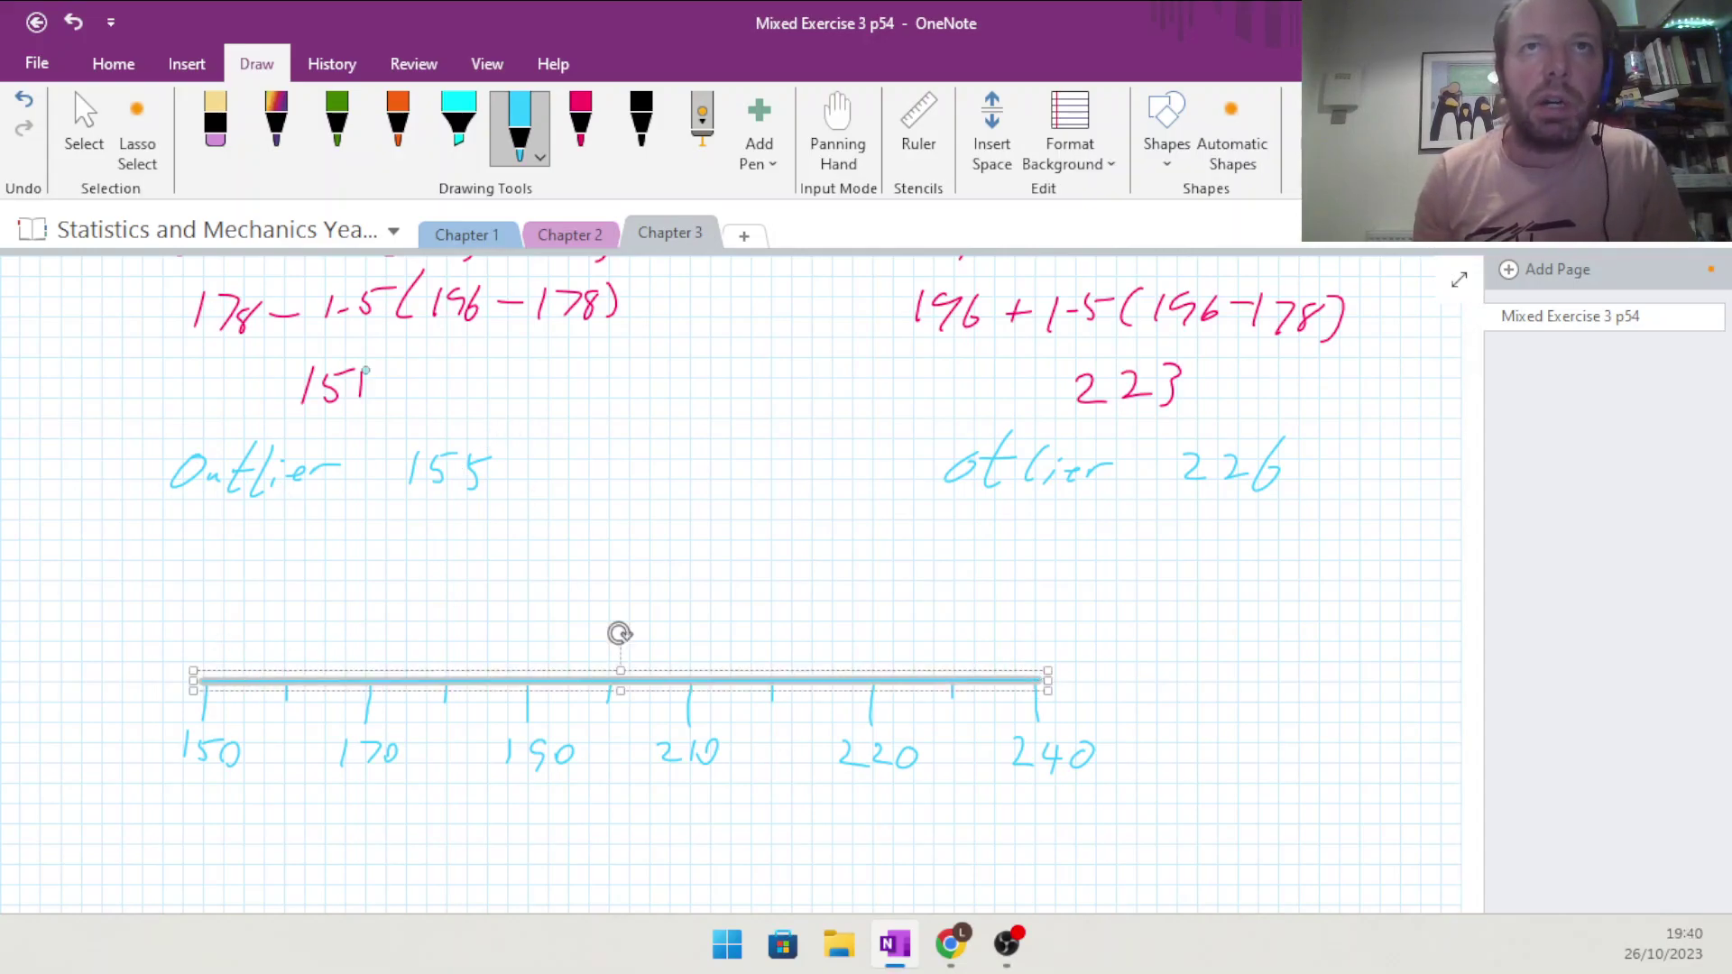
Switch to a thinner pen stroke and mark the 155 outlier with a small cross
click(530, 133)
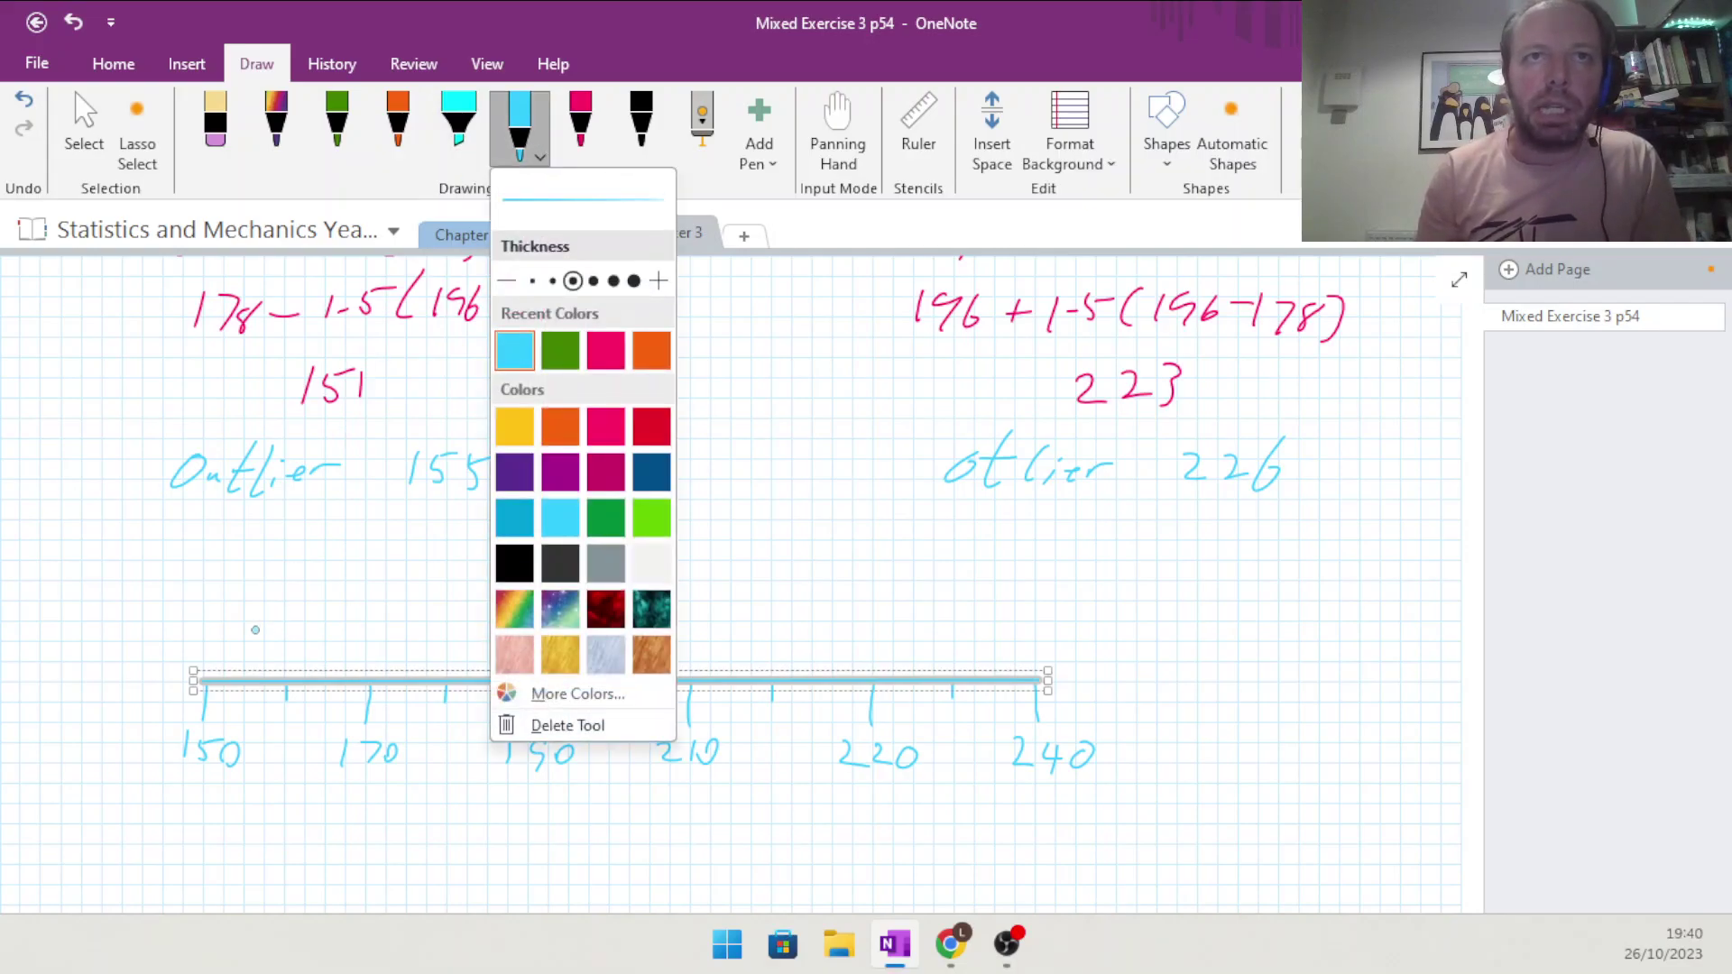
click(554, 281)
click(269, 628)
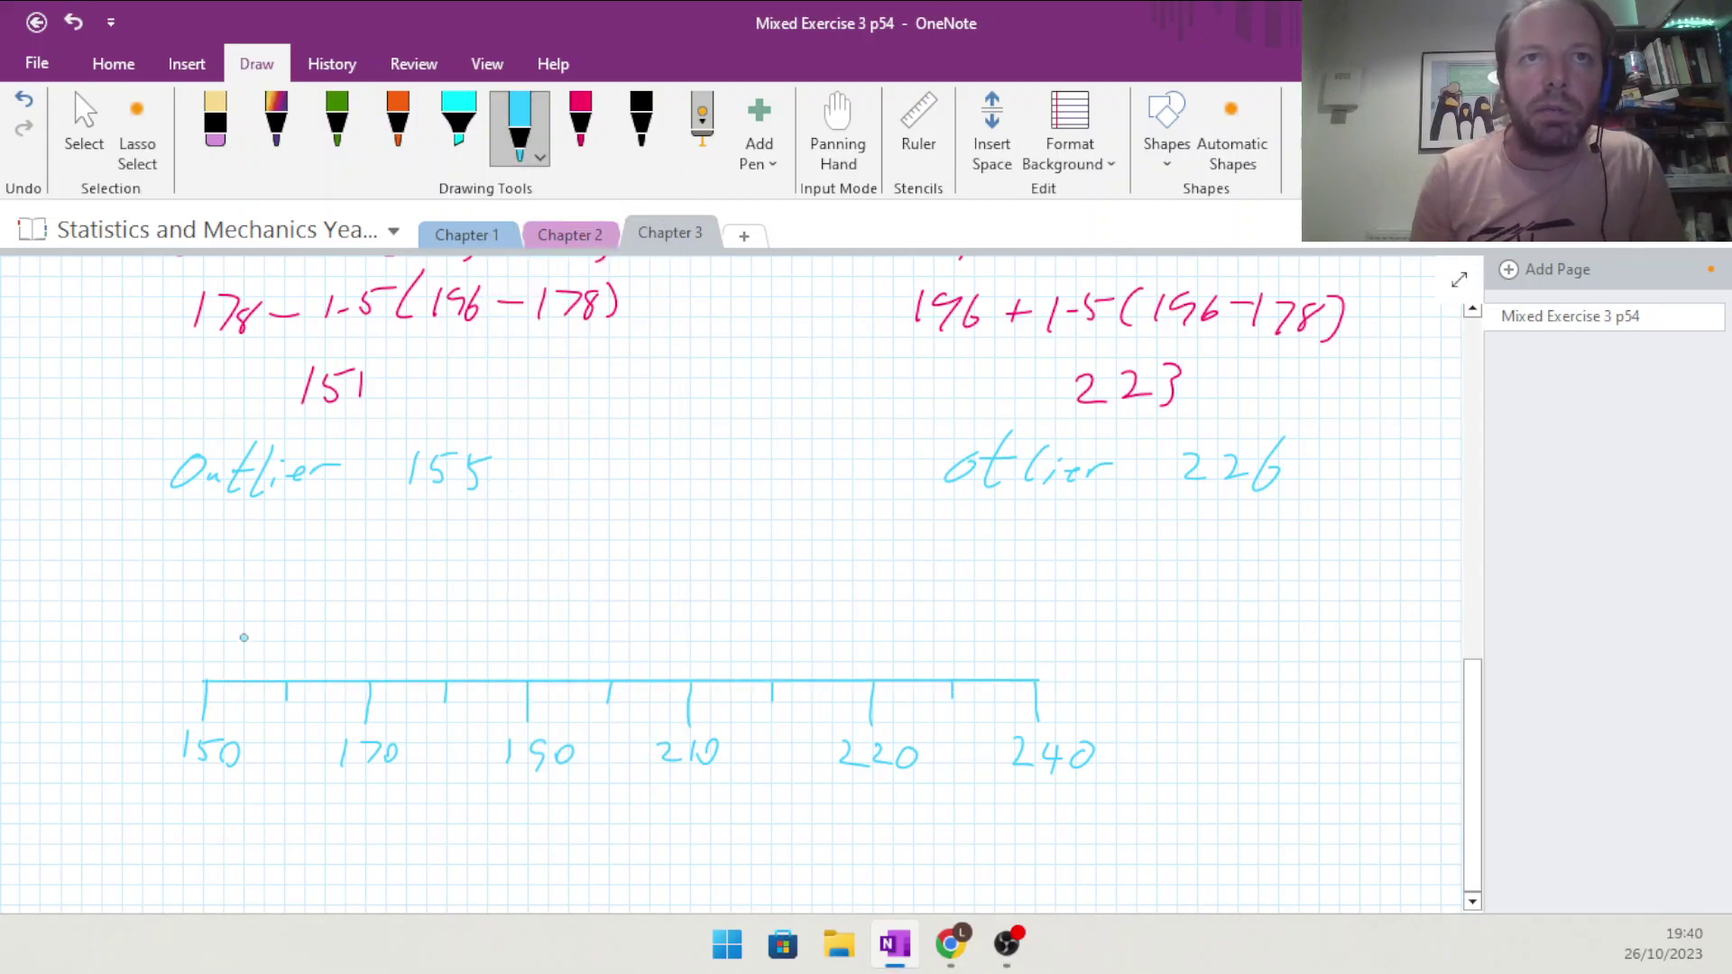
mouse_move(236, 612)
mouse_down()
mouse_move(254, 631)
mouse_move(237, 631)
mouse_up()
Review the July data list and outlier working, then return to the light-blue pen
click(838, 126)
scroll(777, 361, up, 5)
drag(778, 431, 751, 712)
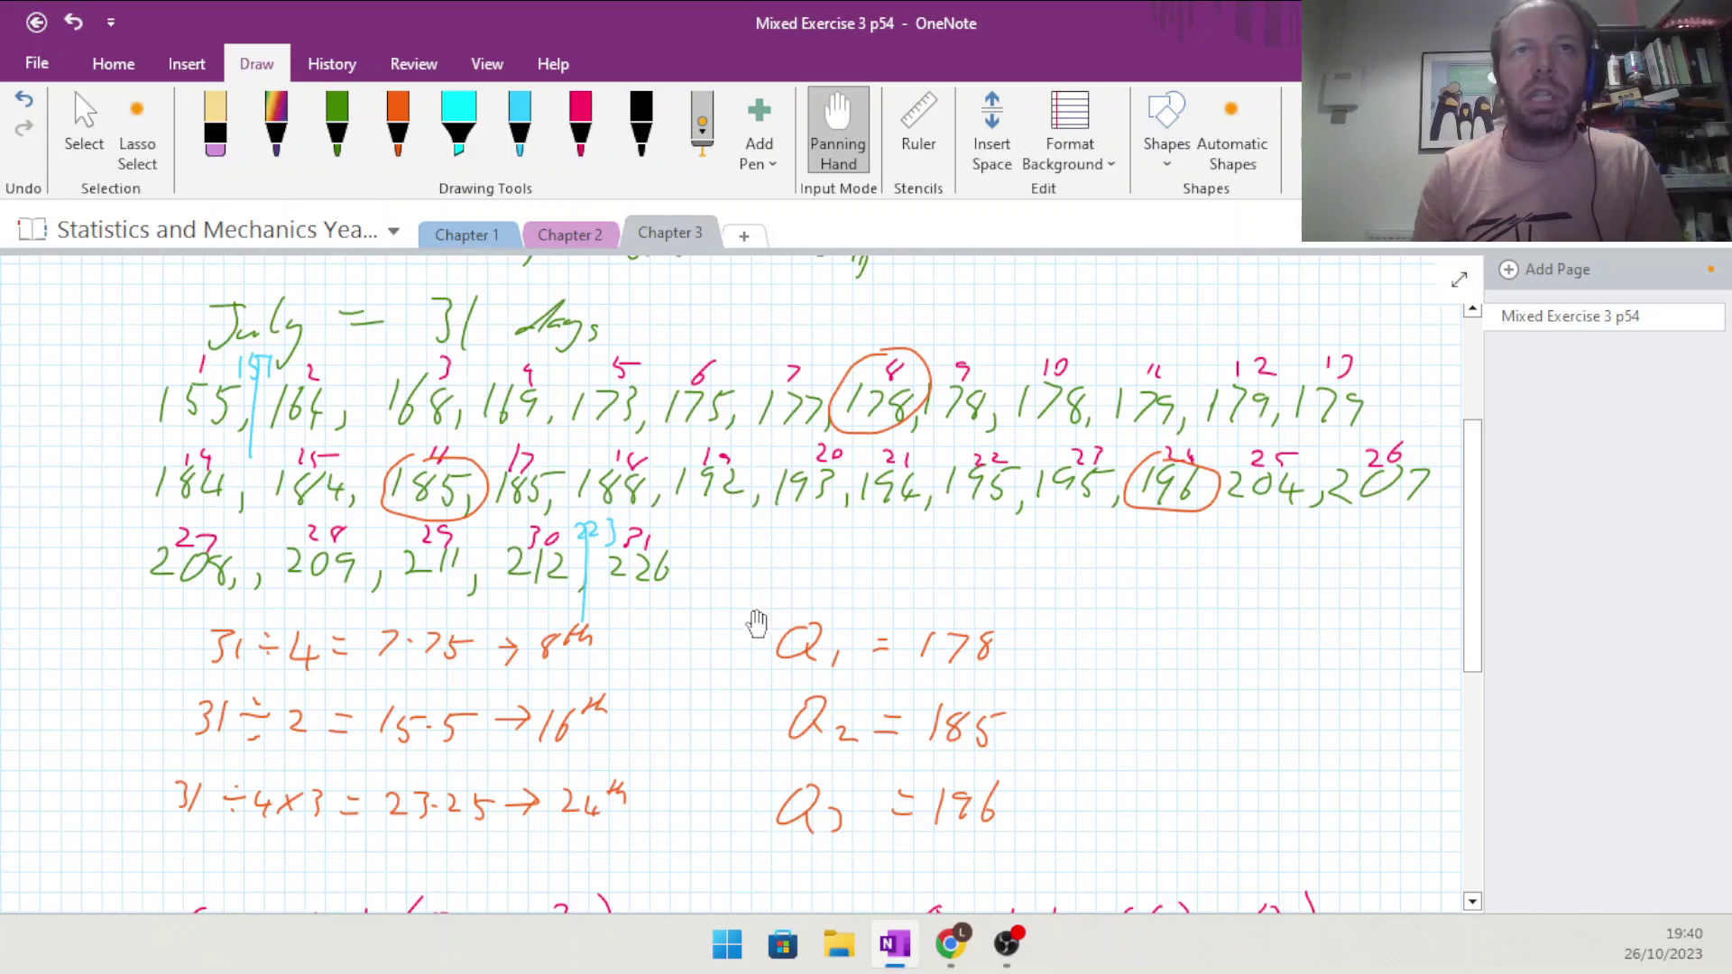
drag(708, 712, 763, 376)
scroll(764, 375, down, 6)
scroll(685, 550, up, 2)
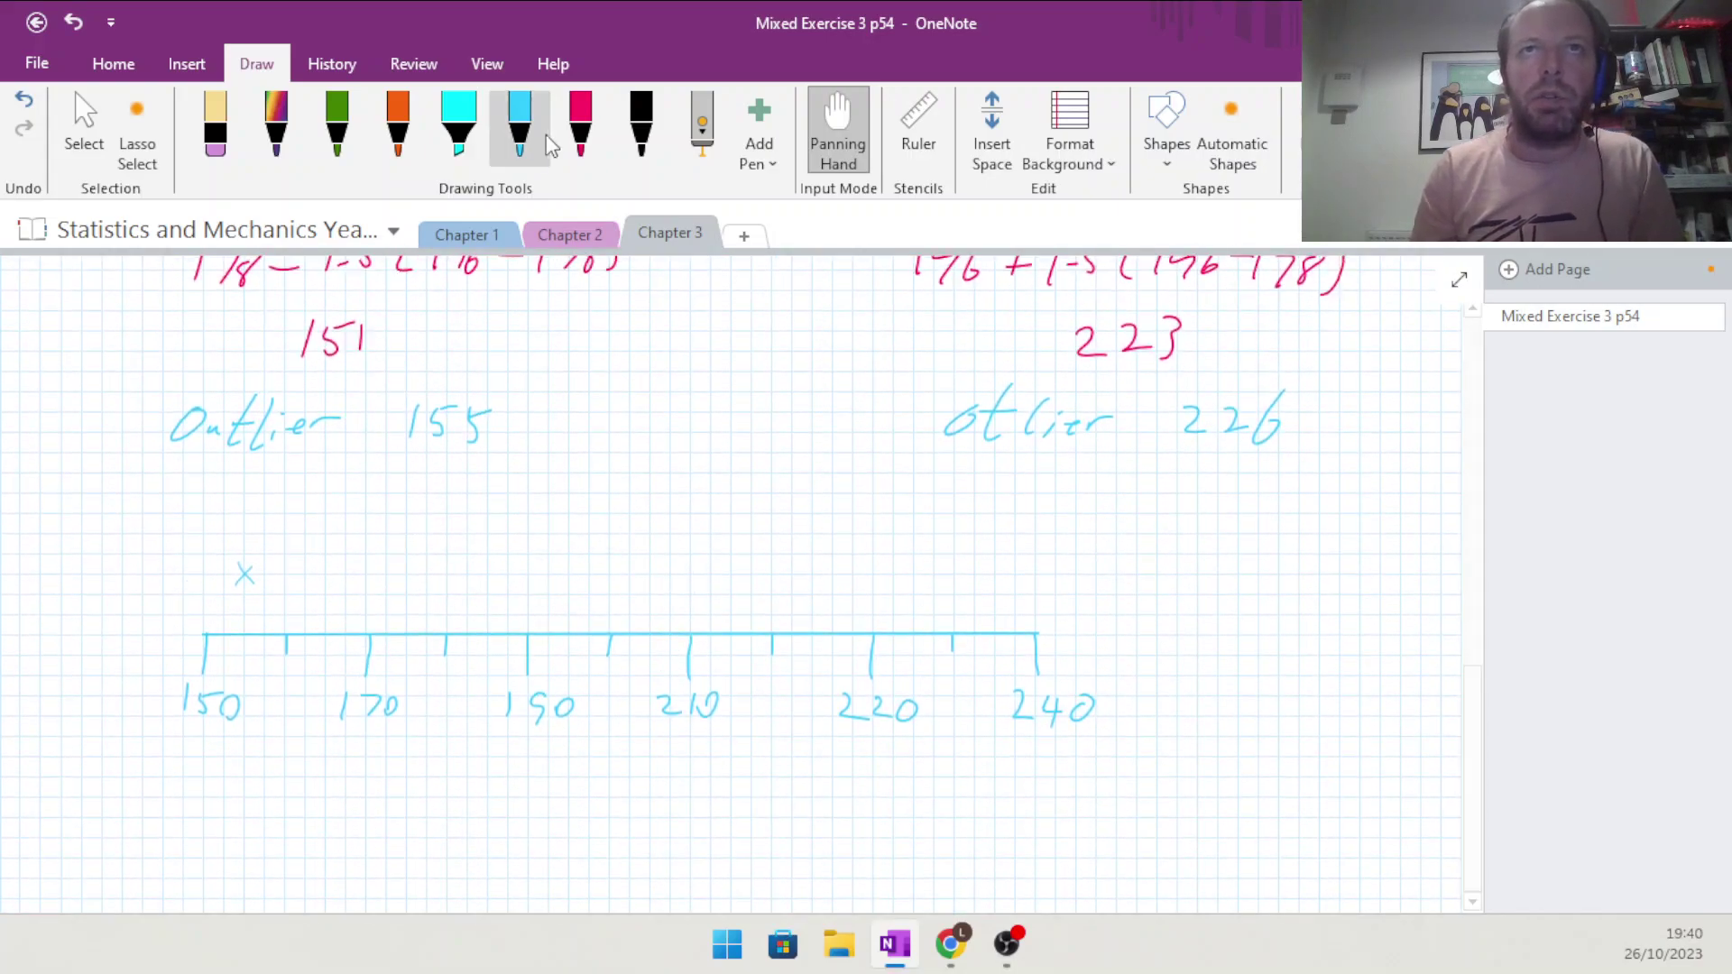
click(520, 126)
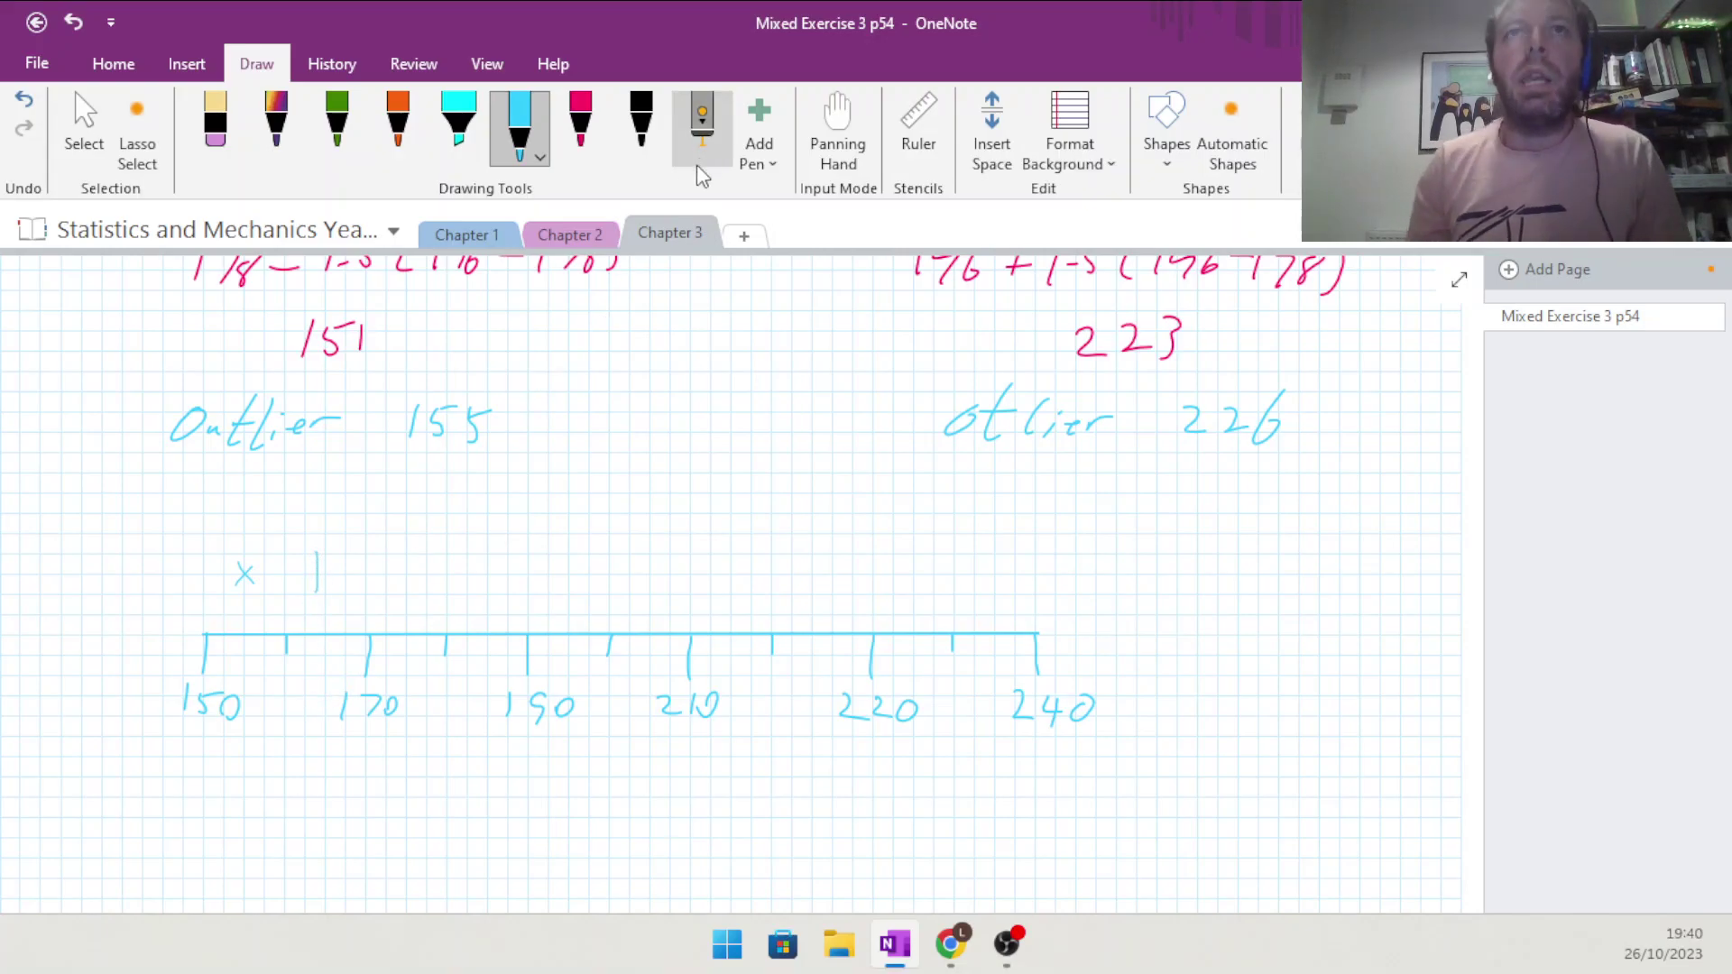
Check the quartile working to place the lower whisker-end and Q1 marks above the scale
click(837, 144)
drag(785, 359, 778, 673)
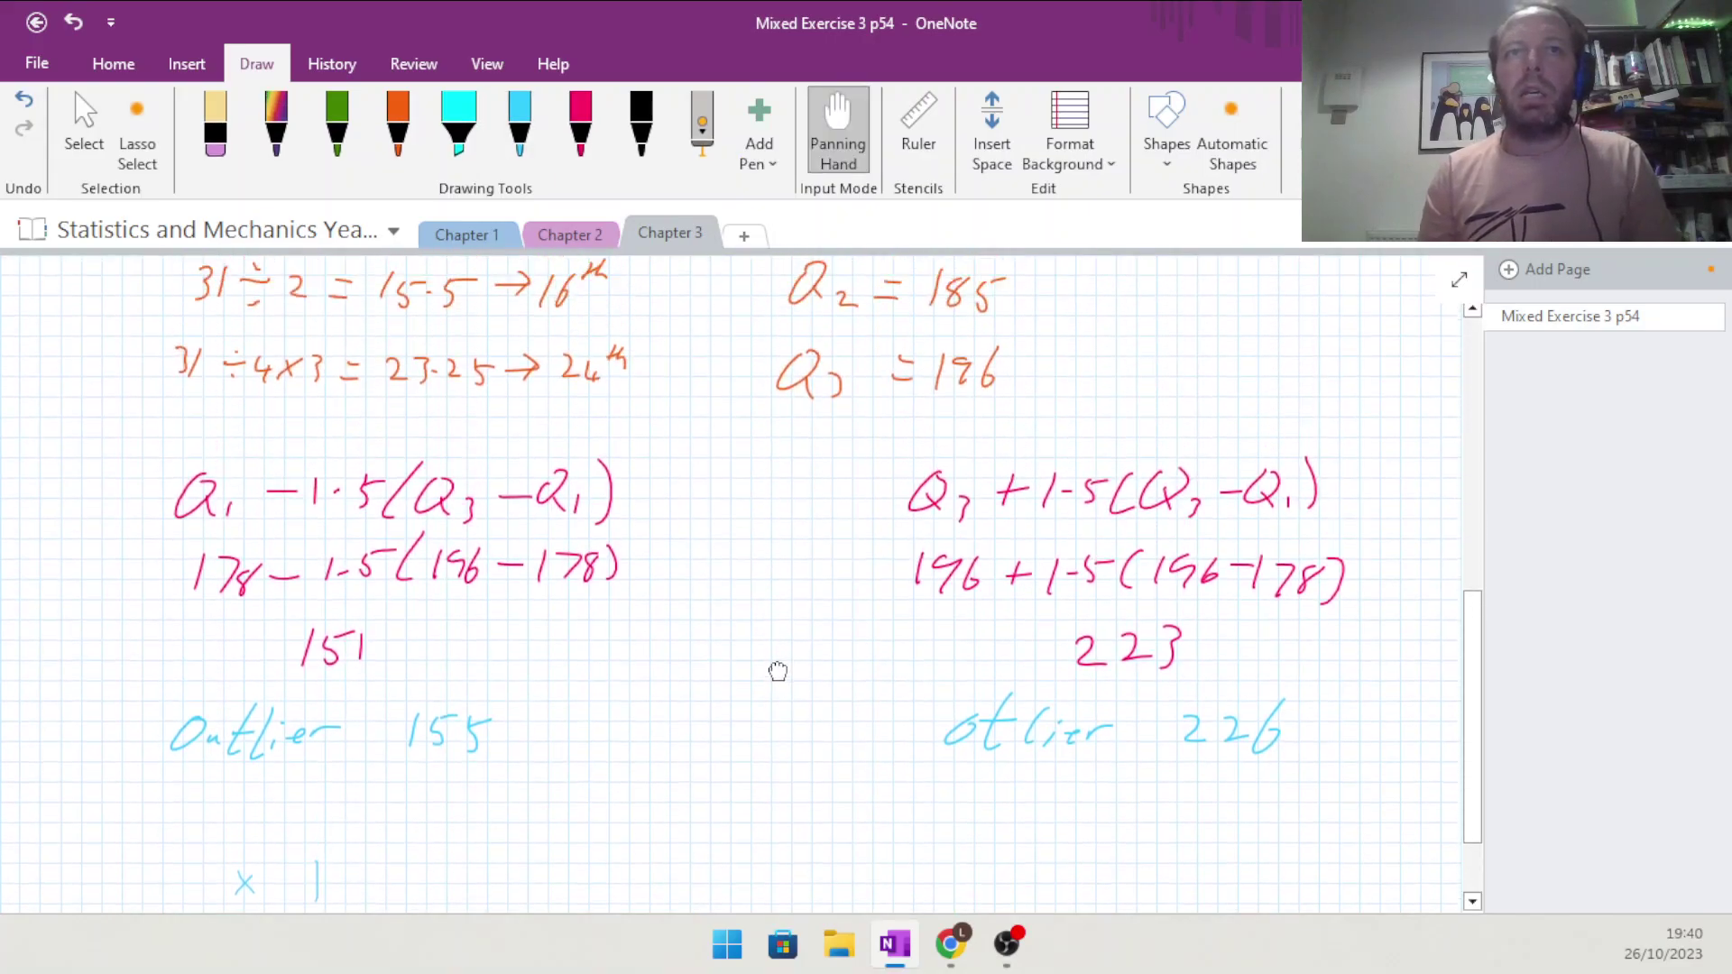
scroll(763, 631, up, 3)
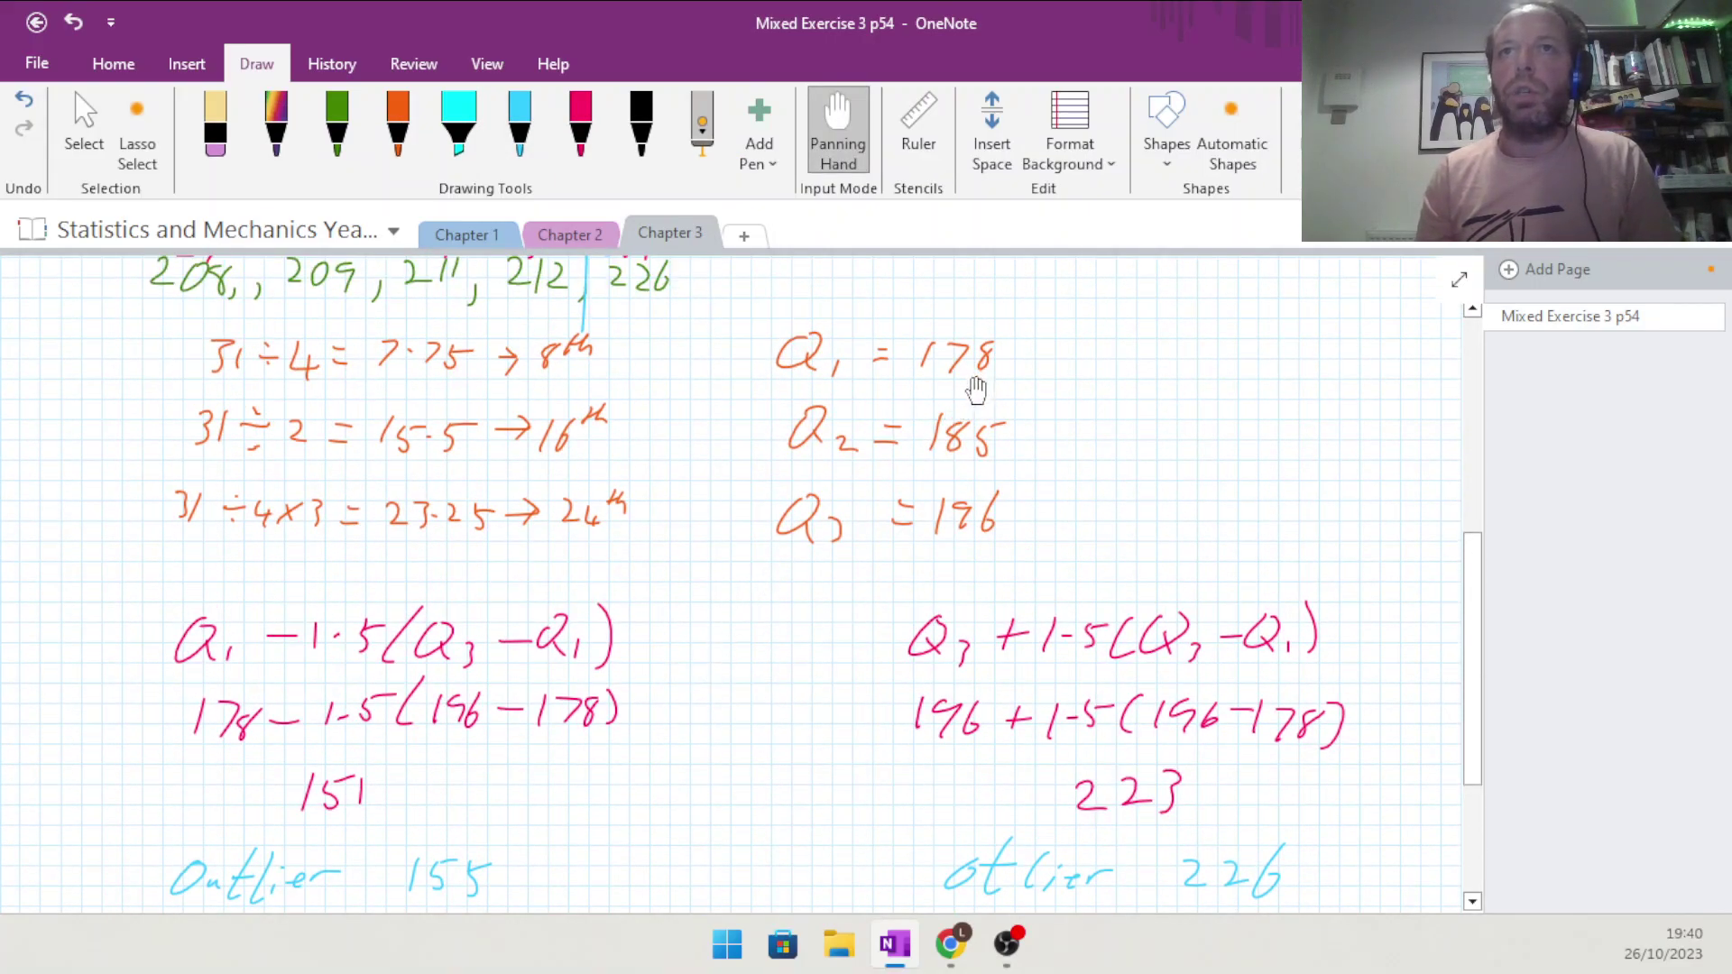
scroll(677, 758, down, 10)
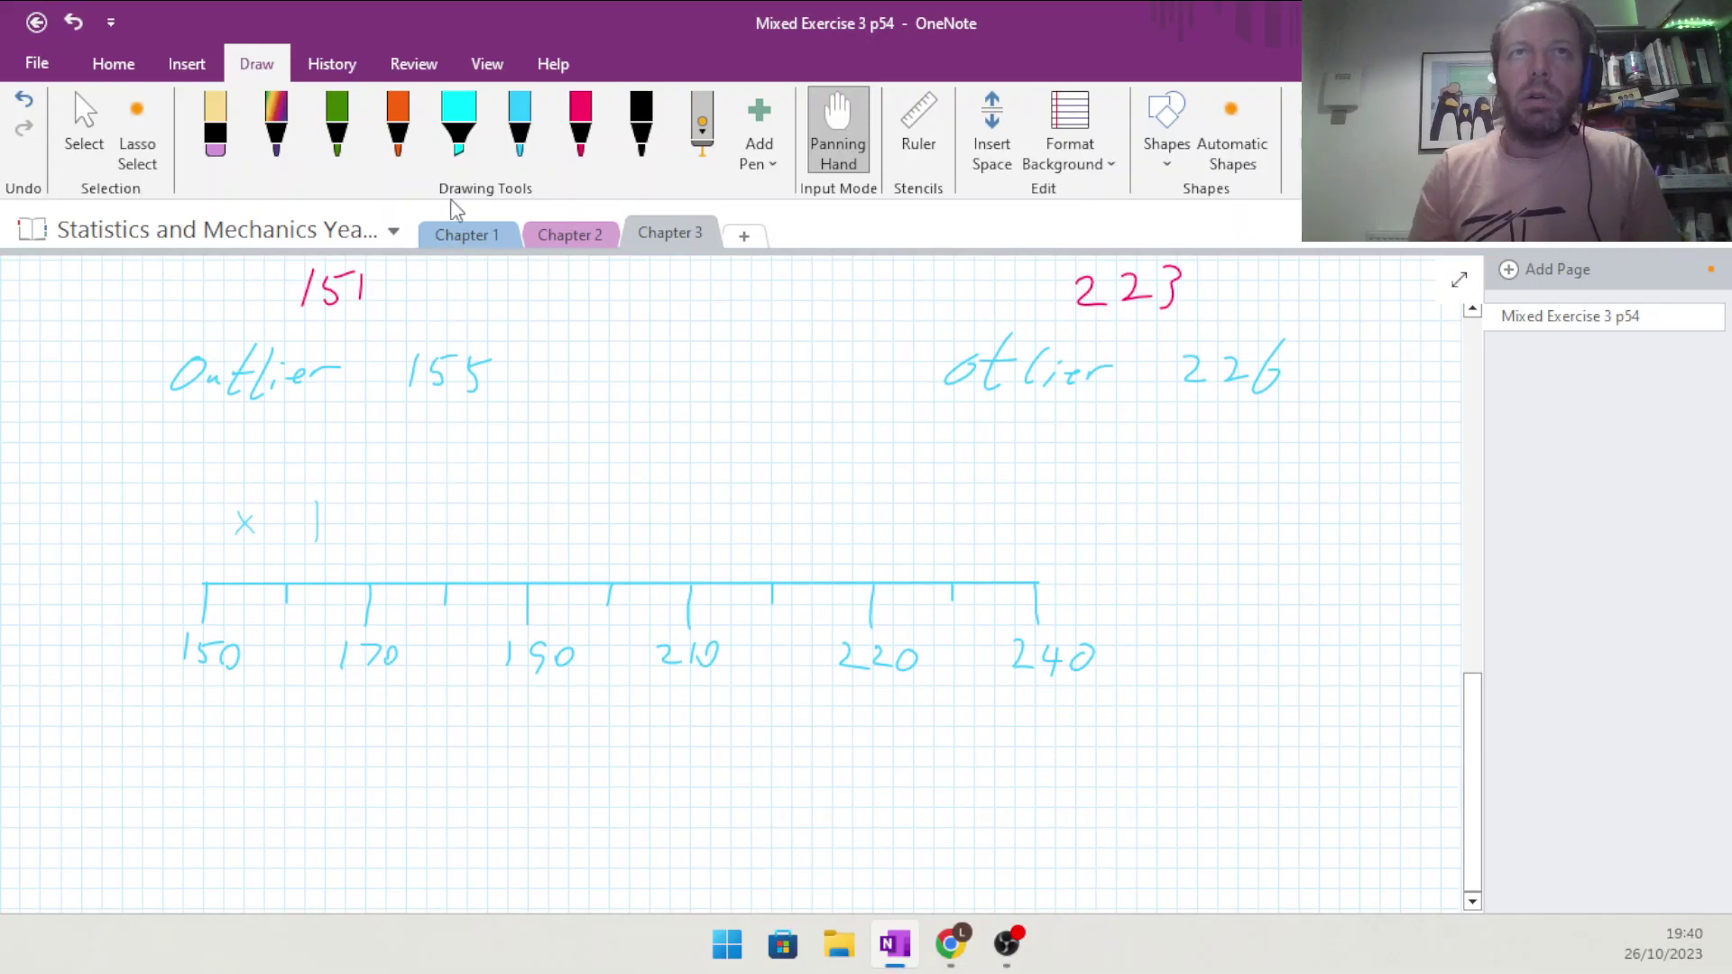
click(521, 135)
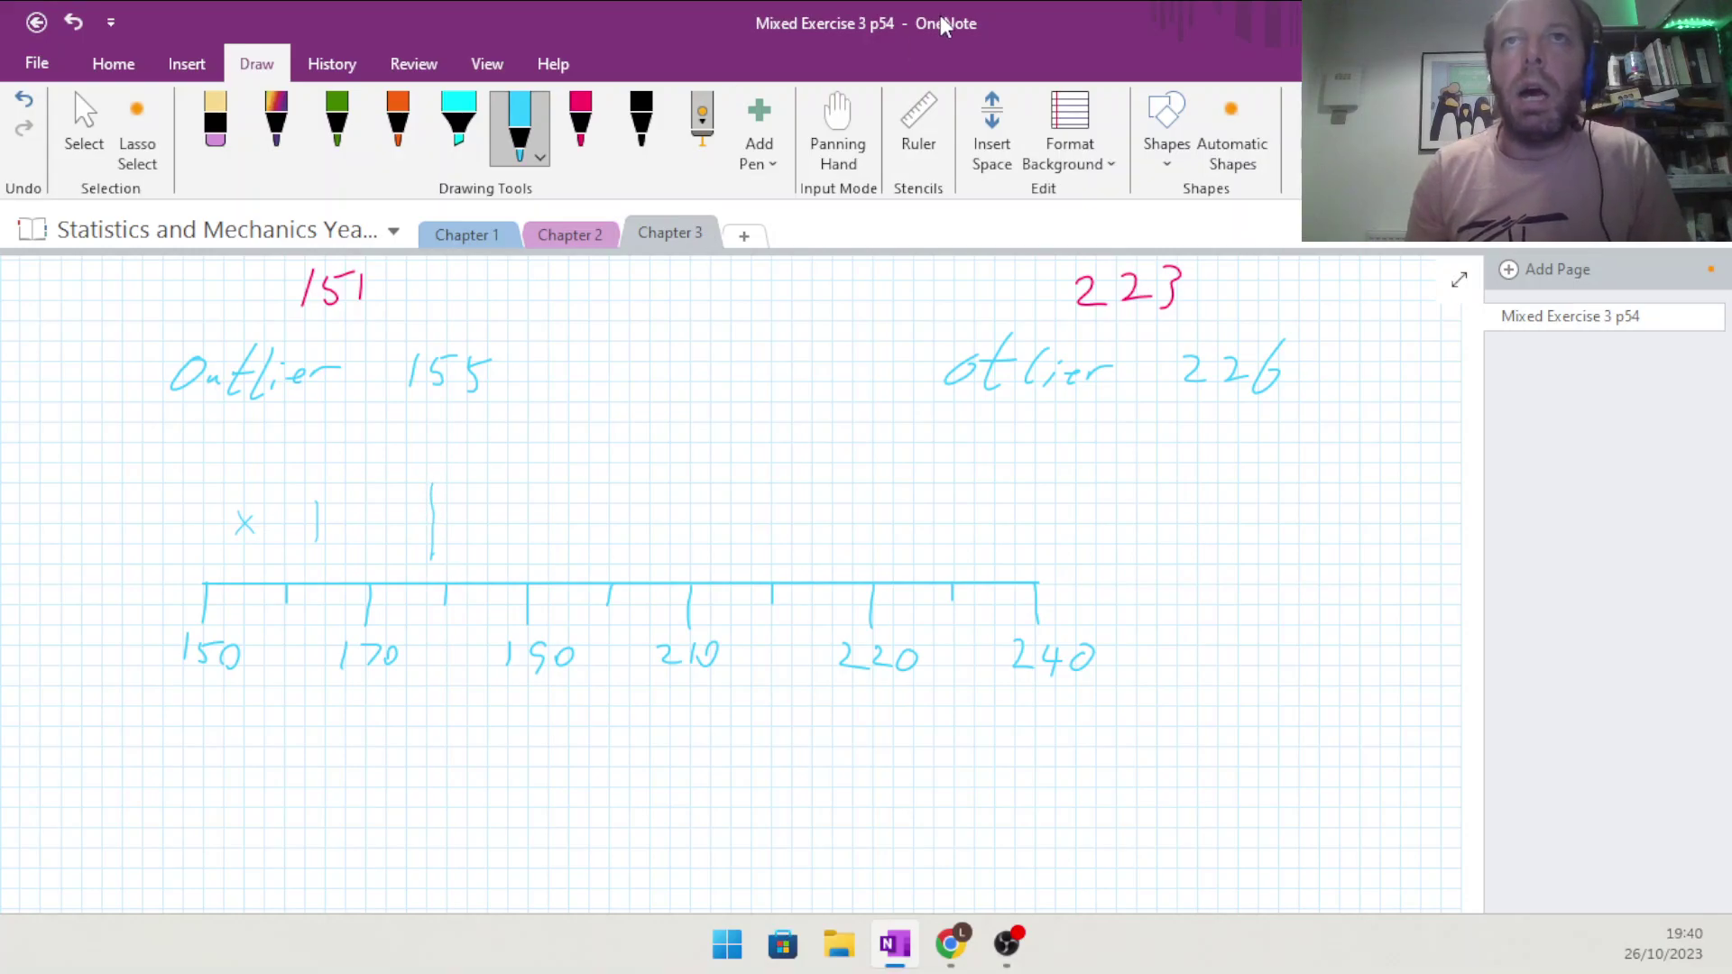
click(839, 127)
drag(895, 402, 930, 344)
scroll(897, 650, up, 3)
scroll(930, 343, down, 3)
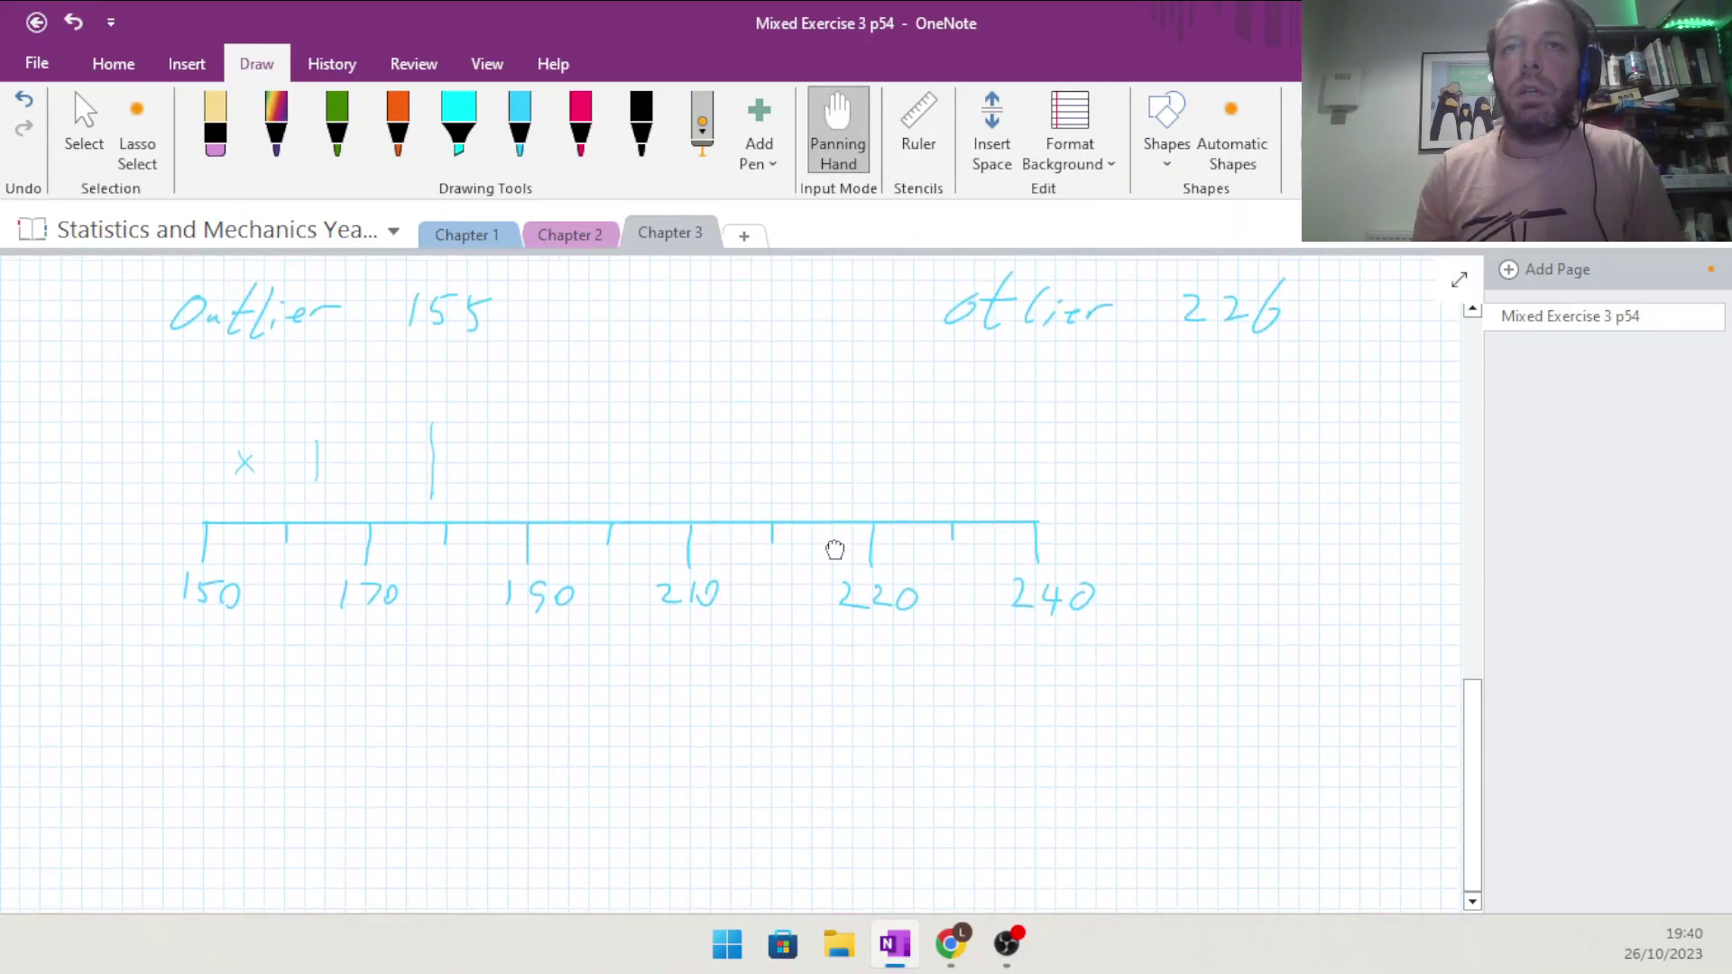
Pan up to read the Q2 and Q3 values, then reselect the light-blue pen
click(520, 129)
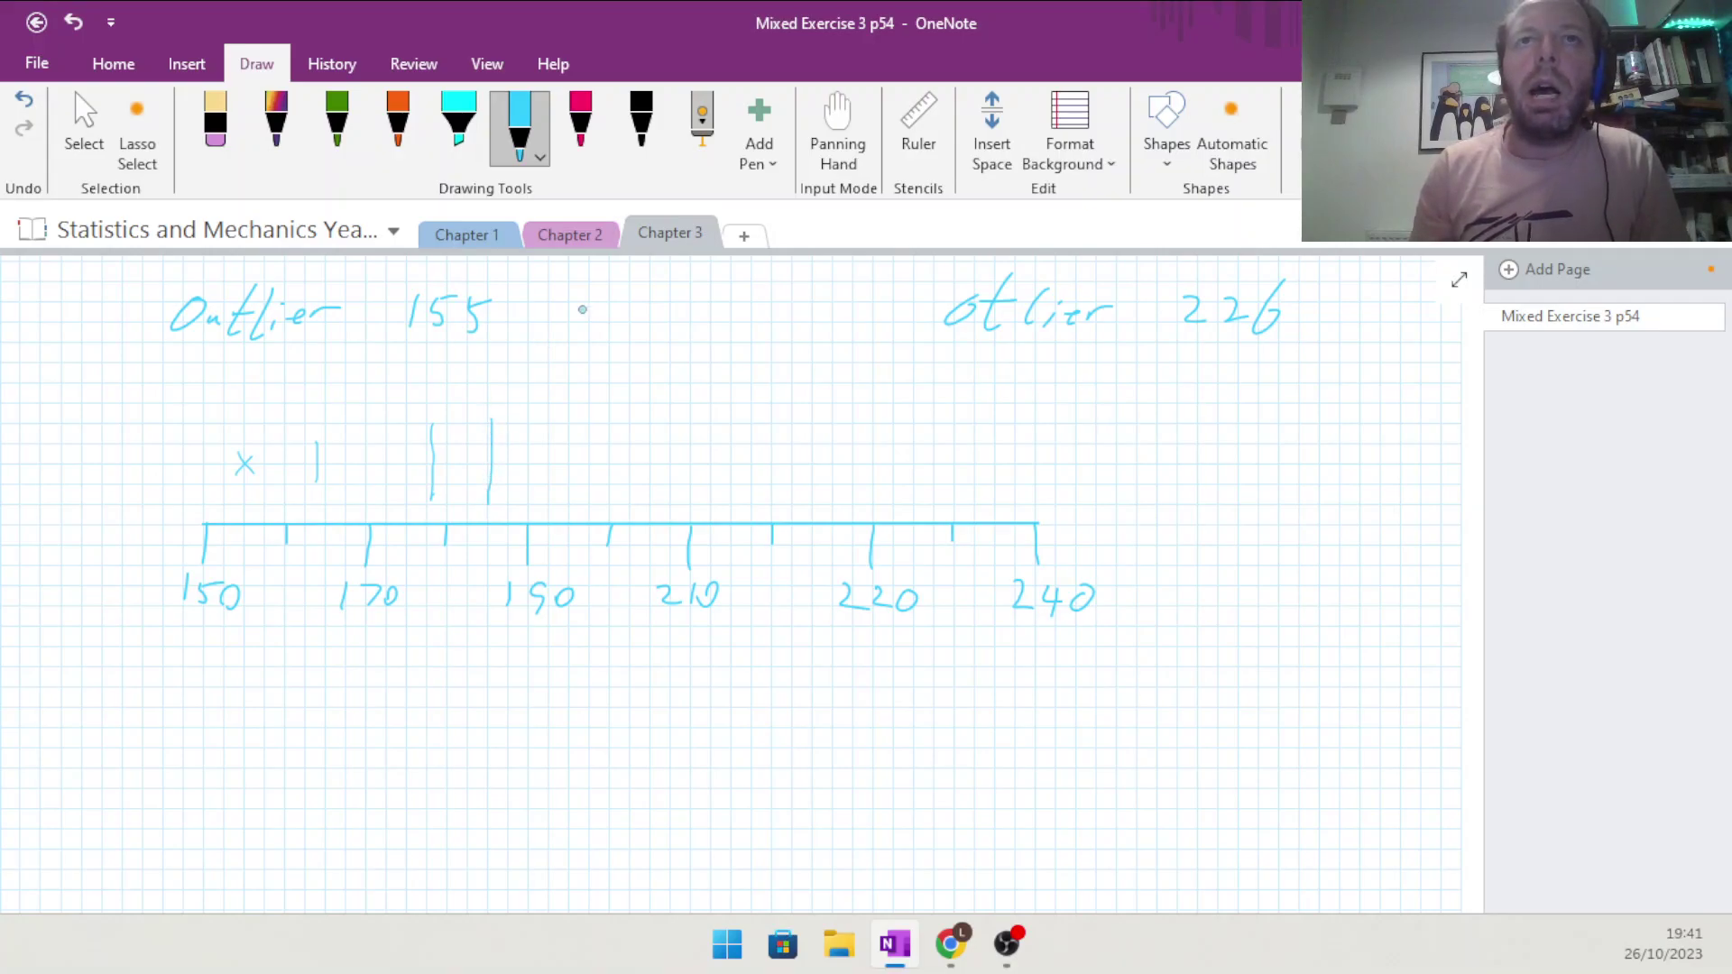
click(837, 121)
drag(812, 317, 809, 592)
drag(809, 352, 808, 491)
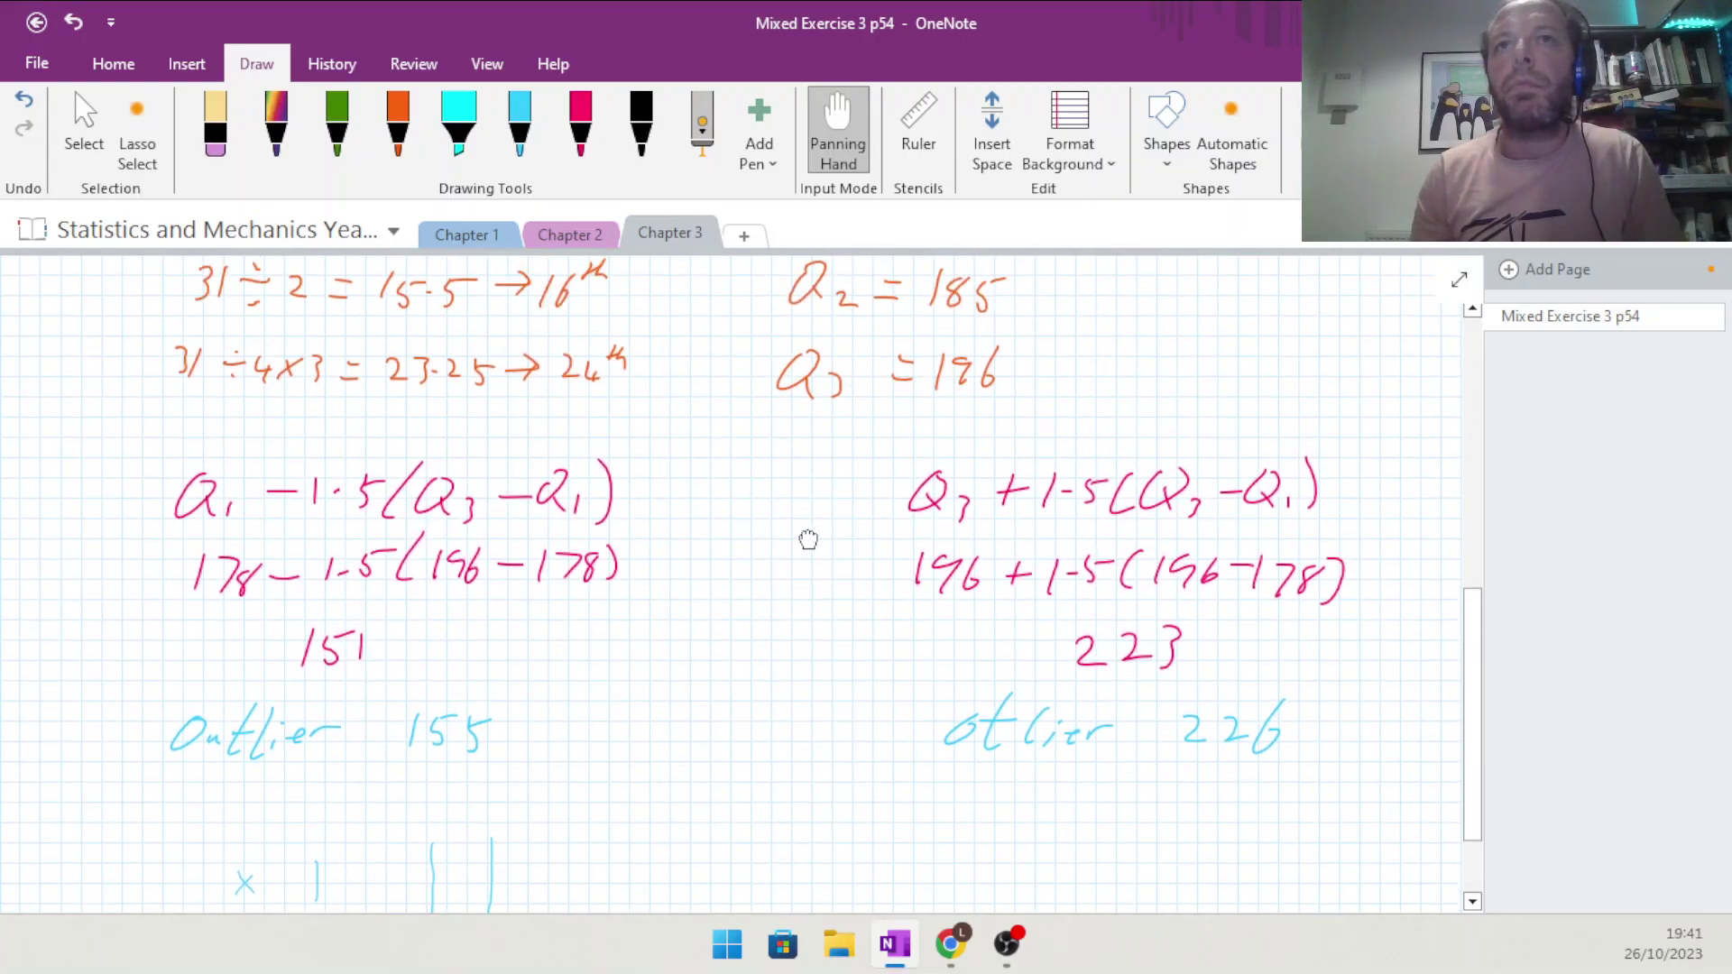
scroll(794, 487, down, 5)
click(455, 129)
click(522, 120)
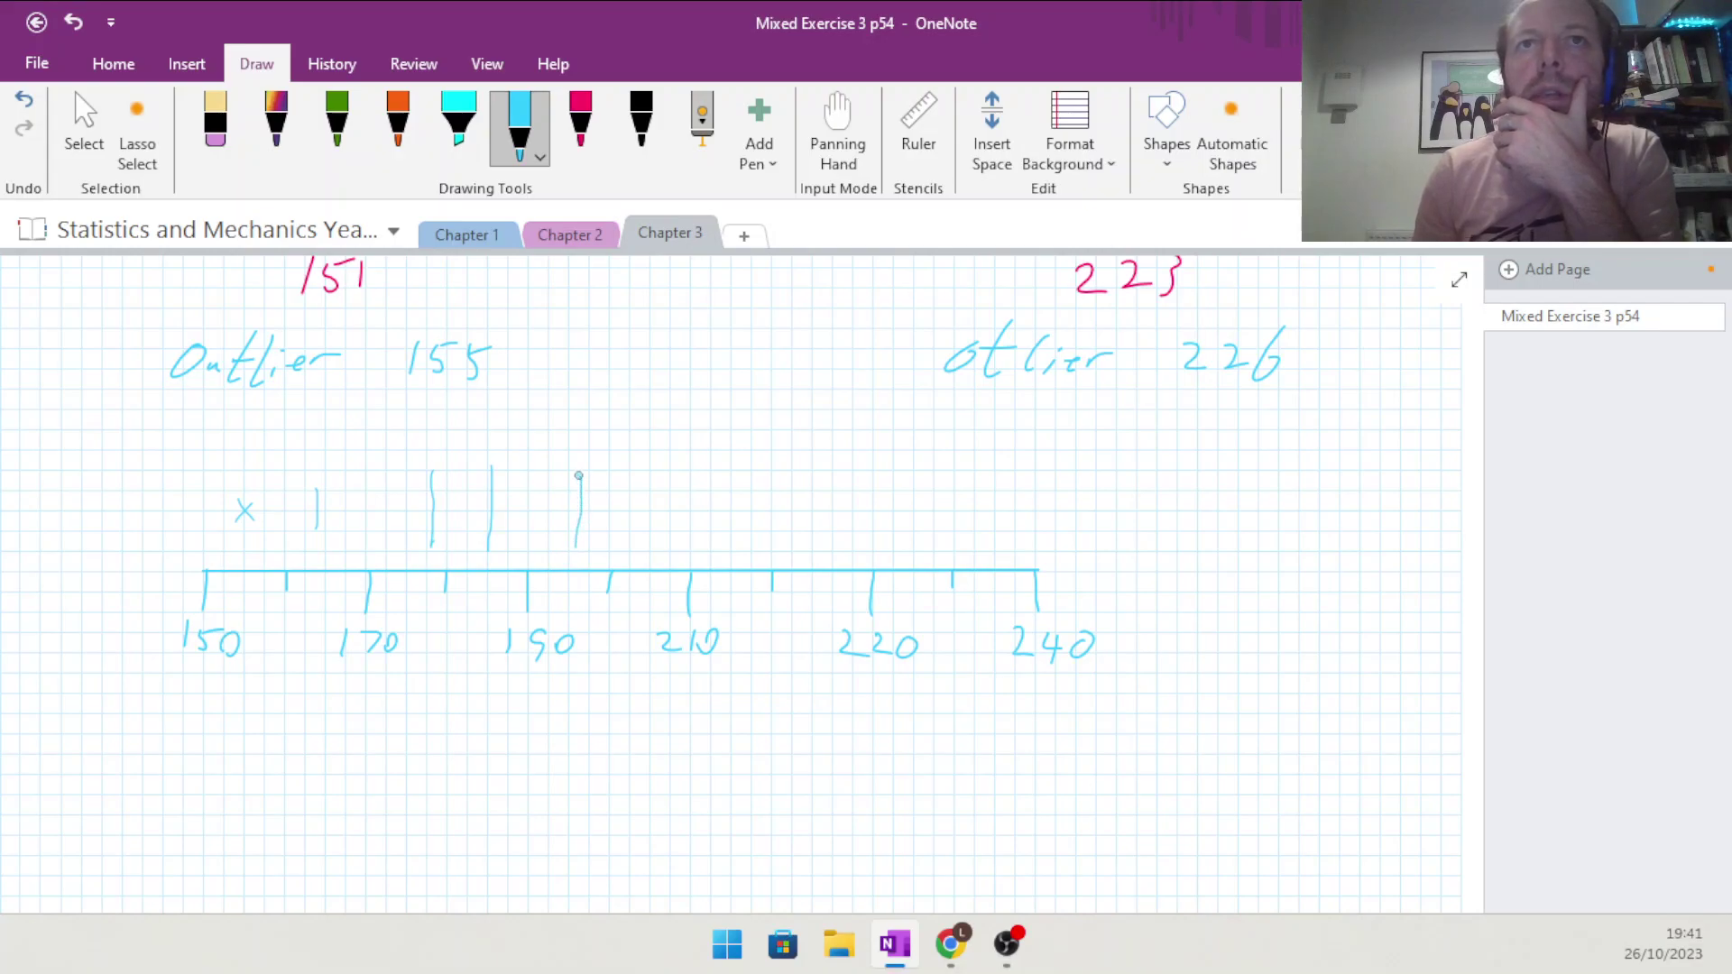
Recheck the quartile working and draw the median, Q3, upper whisker and 226 outlier marks
click(839, 126)
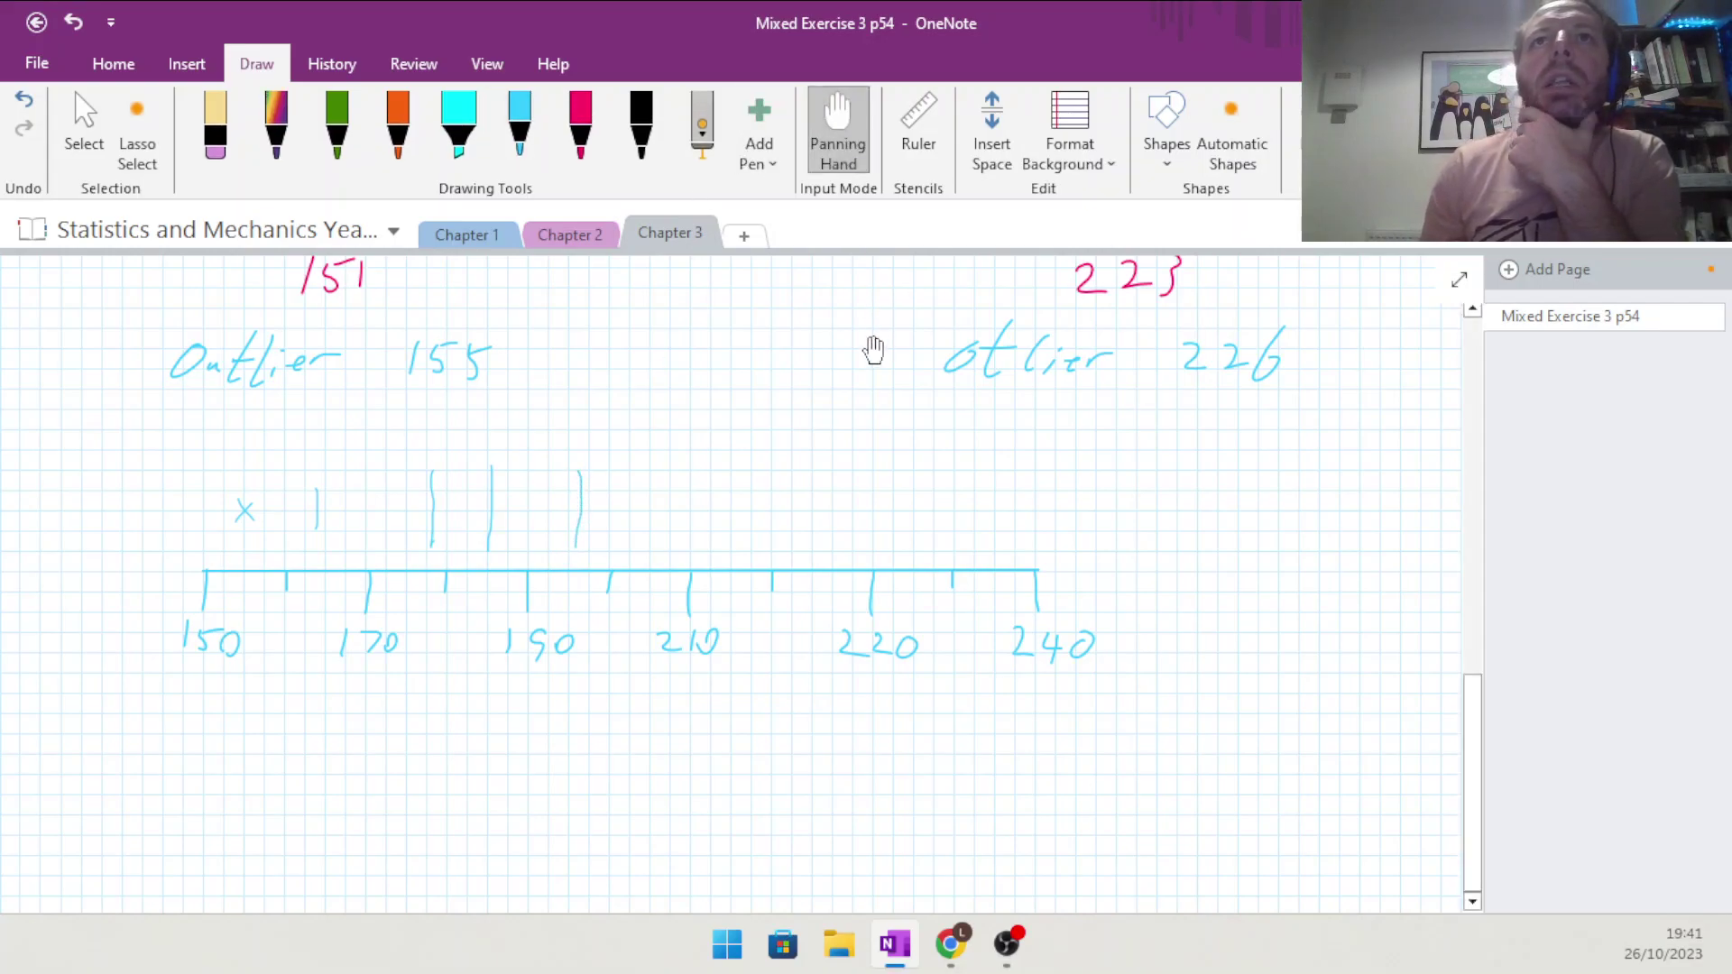
drag(854, 348, 836, 685)
scroll(710, 408, up, 3)
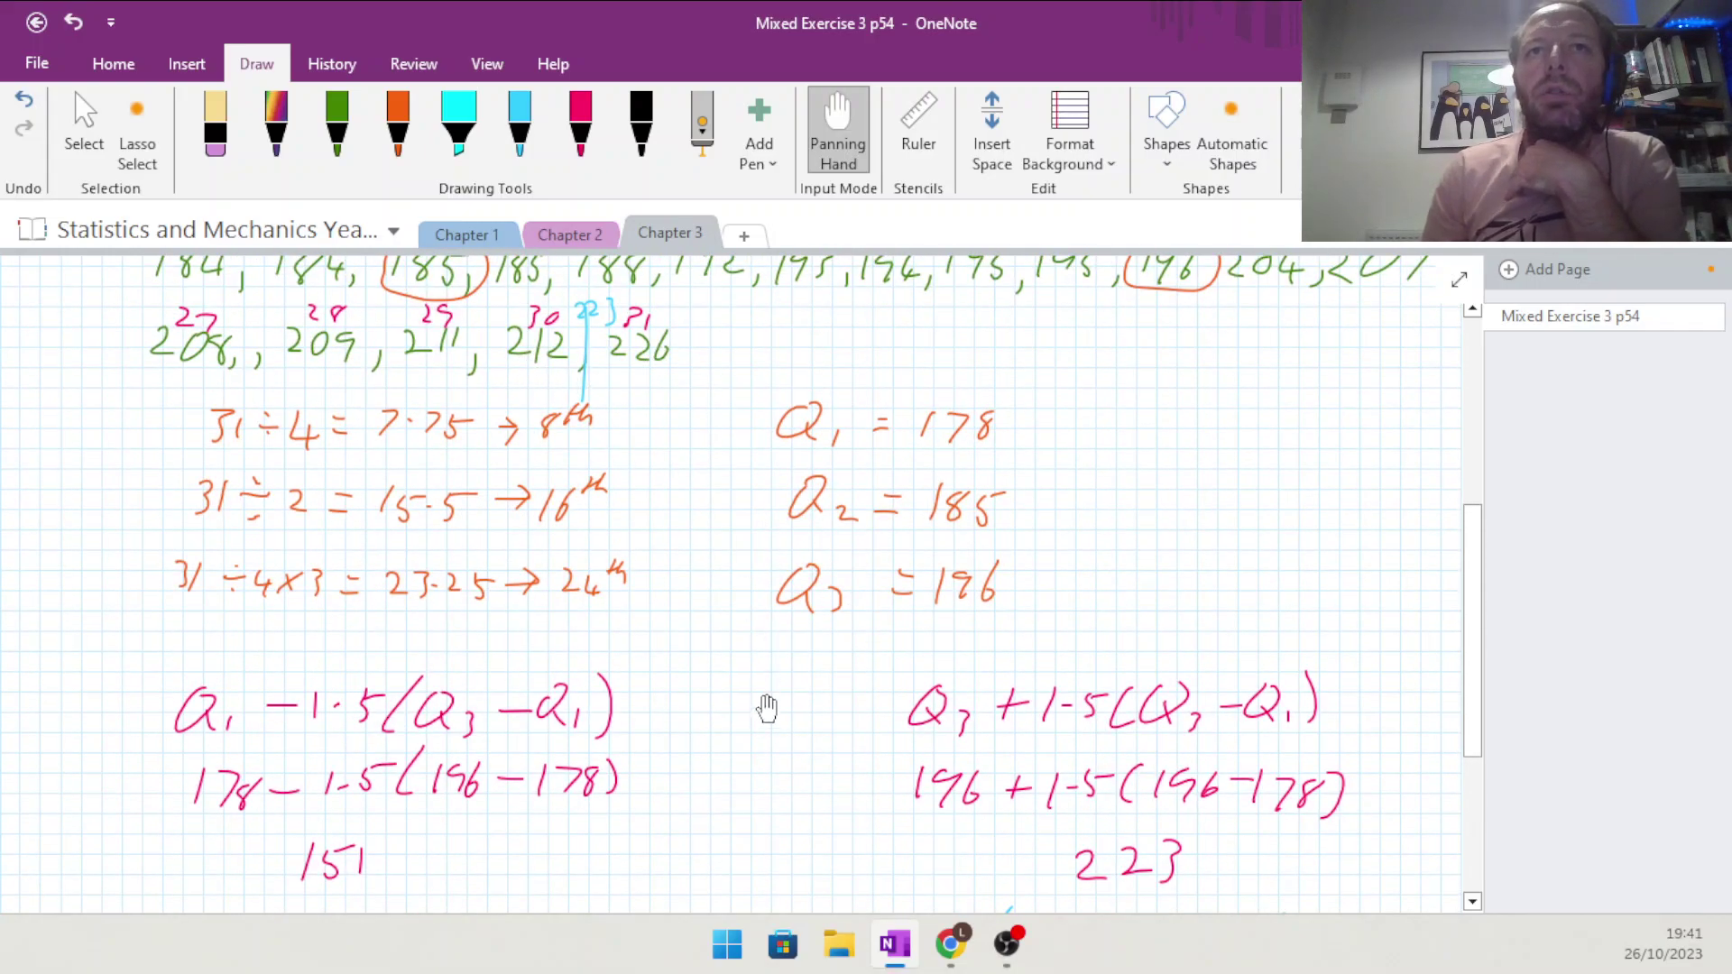
scroll(770, 700, down, 5)
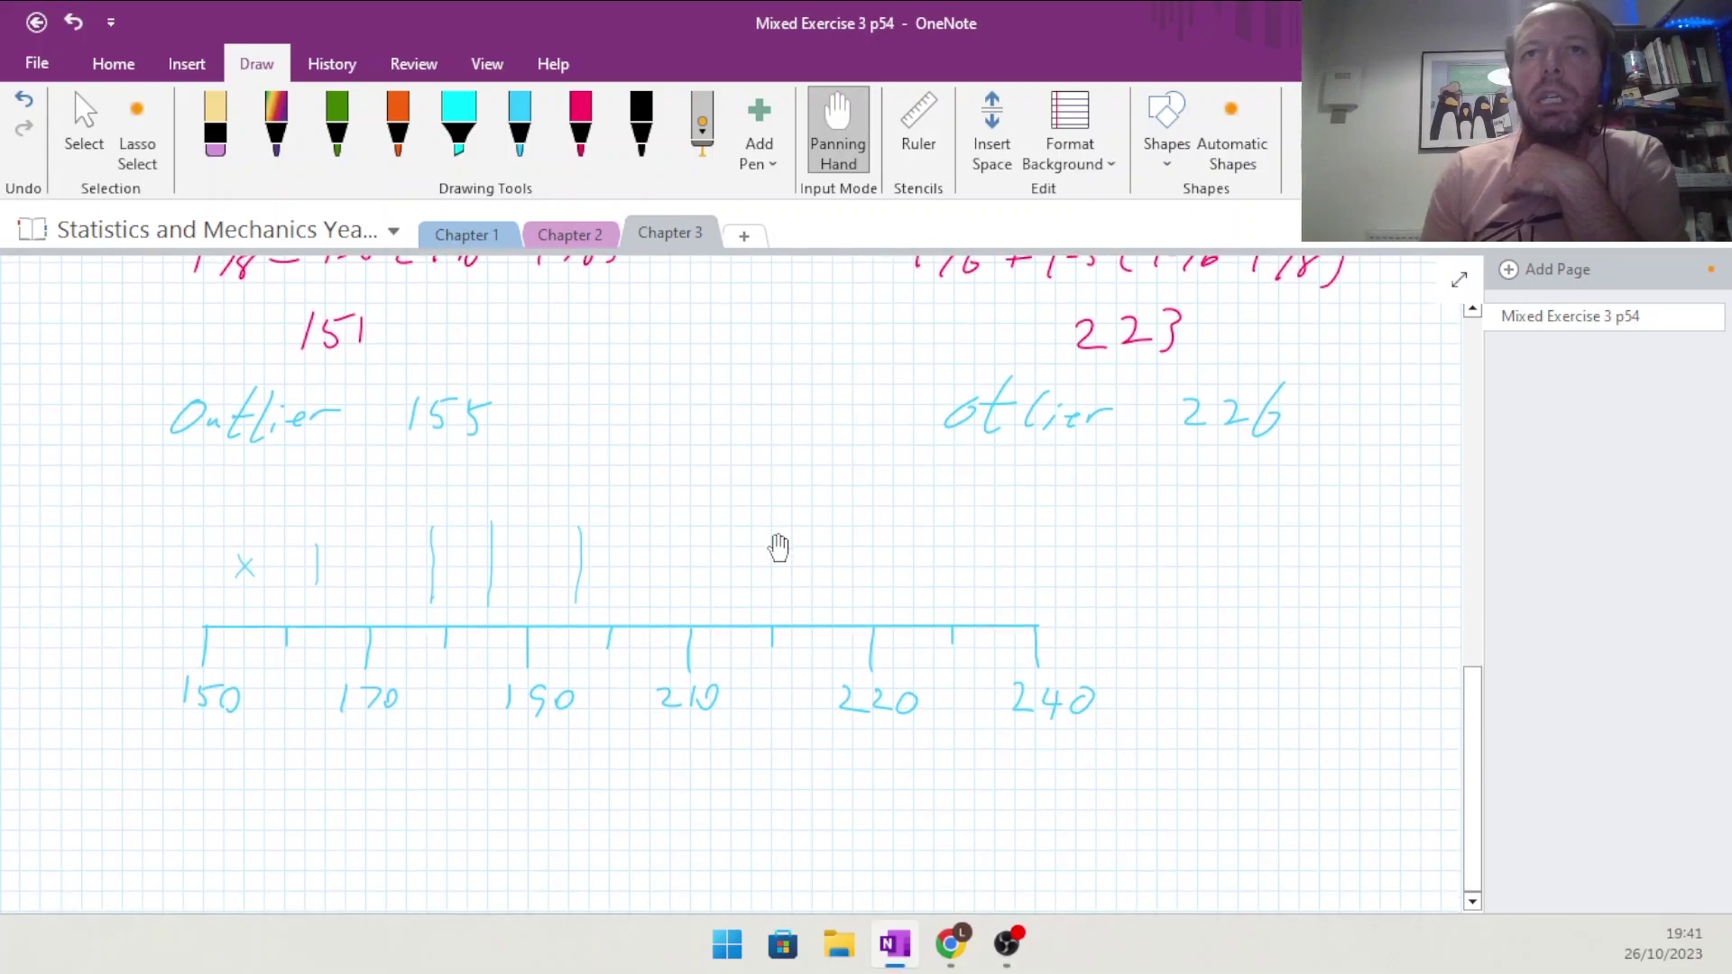
click(532, 131)
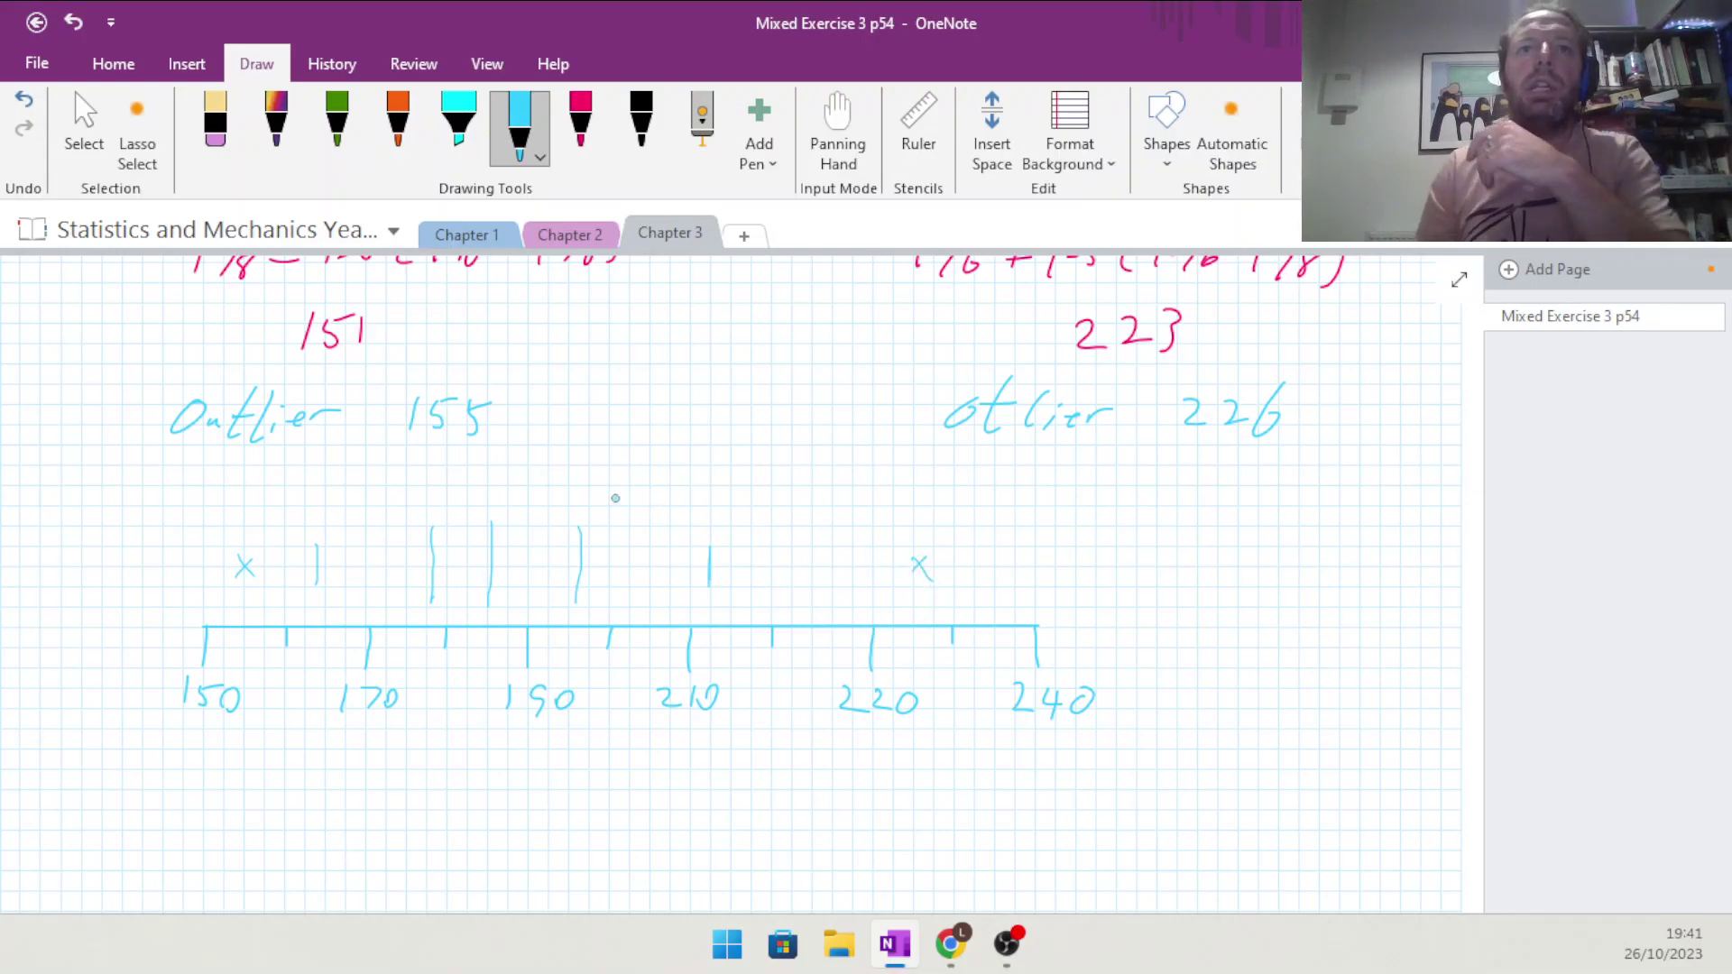
Draw a rectangle from Q1 to Q3 and a straight whisker line between the whisker ends
click(1167, 136)
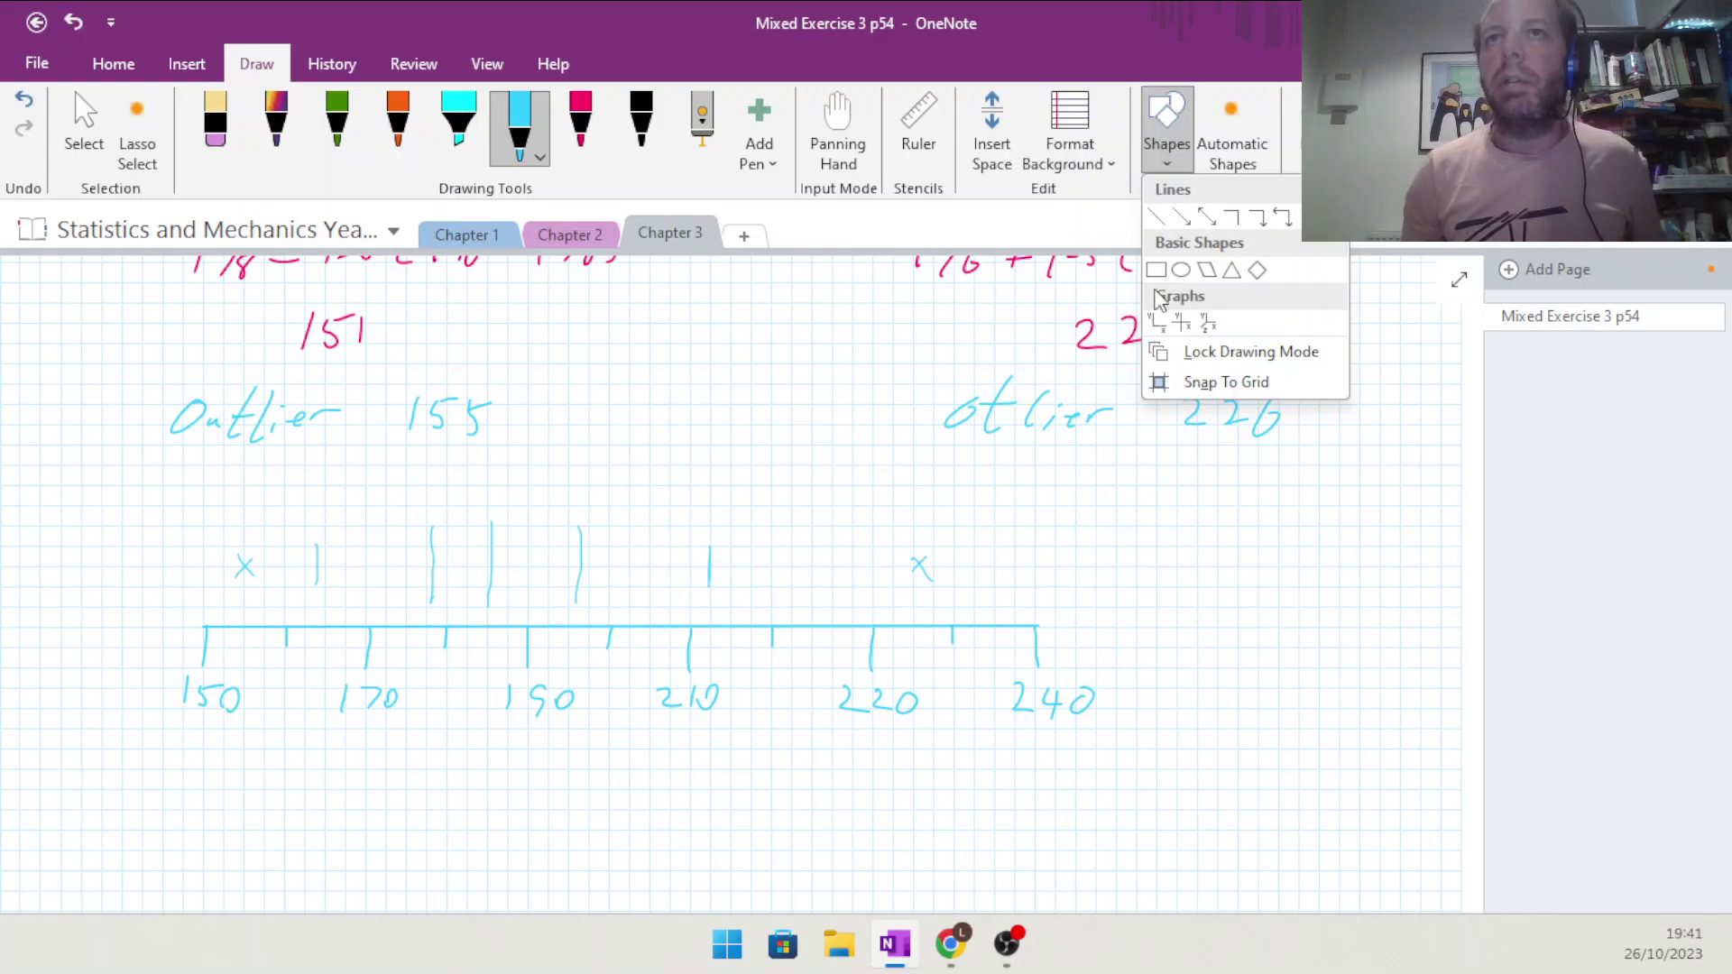
click(1162, 269)
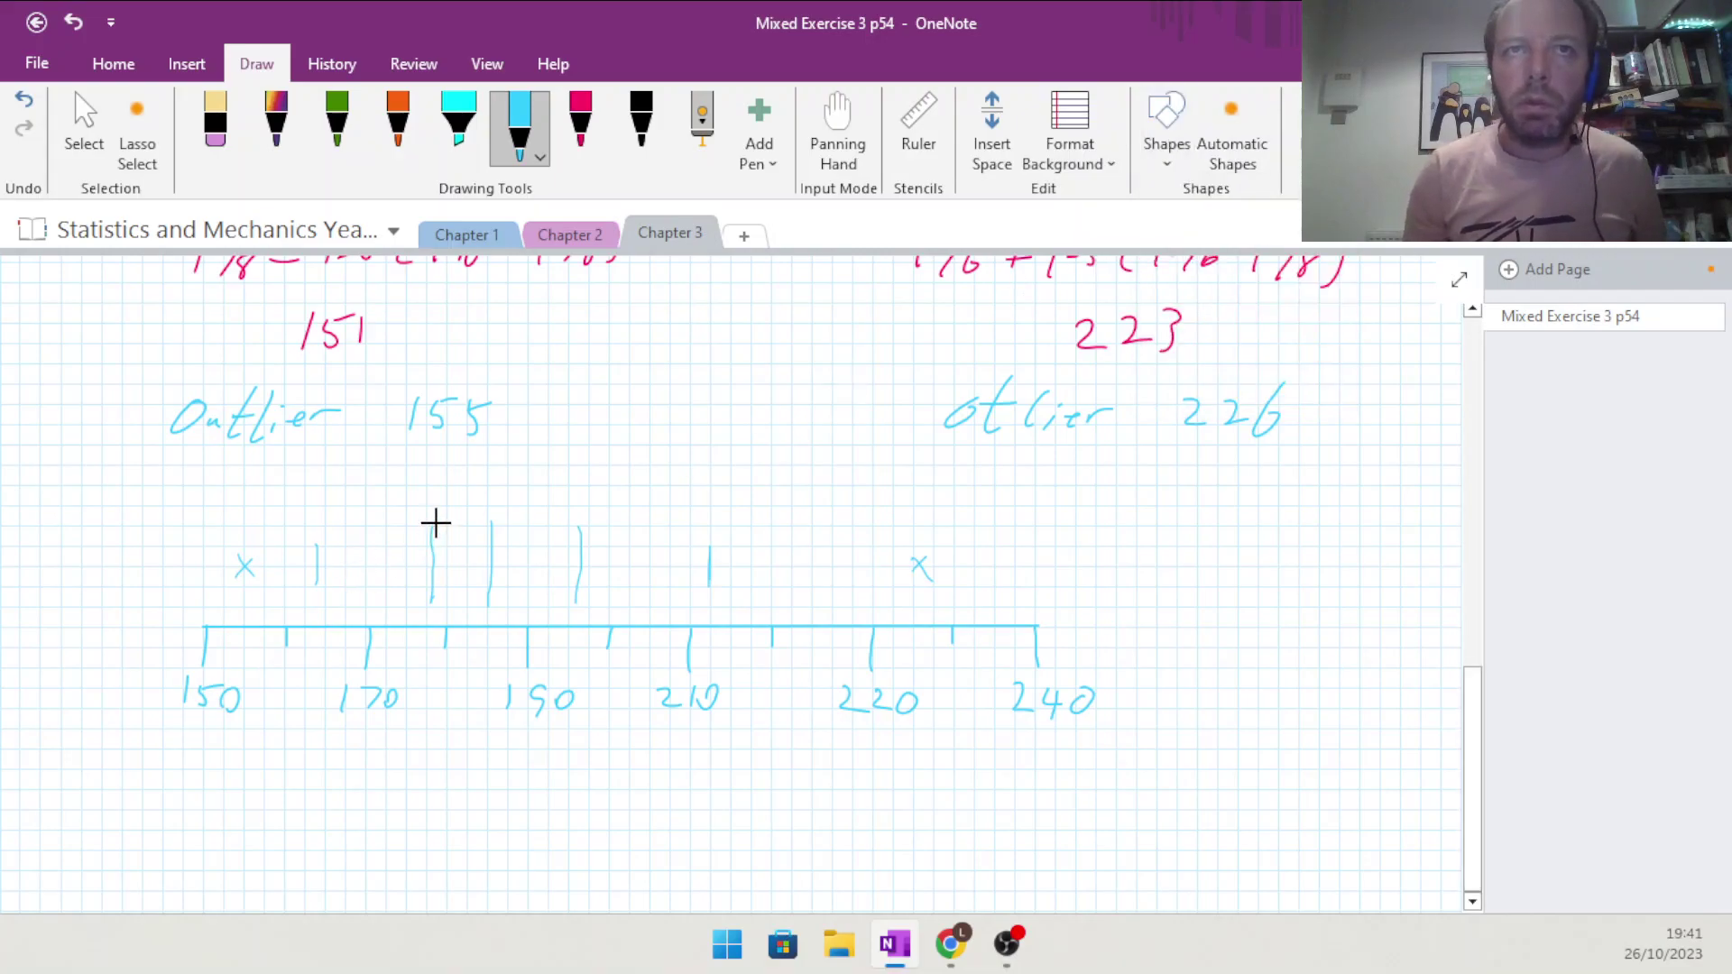
mouse_move(426, 525)
mouse_down()
mouse_move(533, 611)
mouse_move(578, 604)
mouse_up()
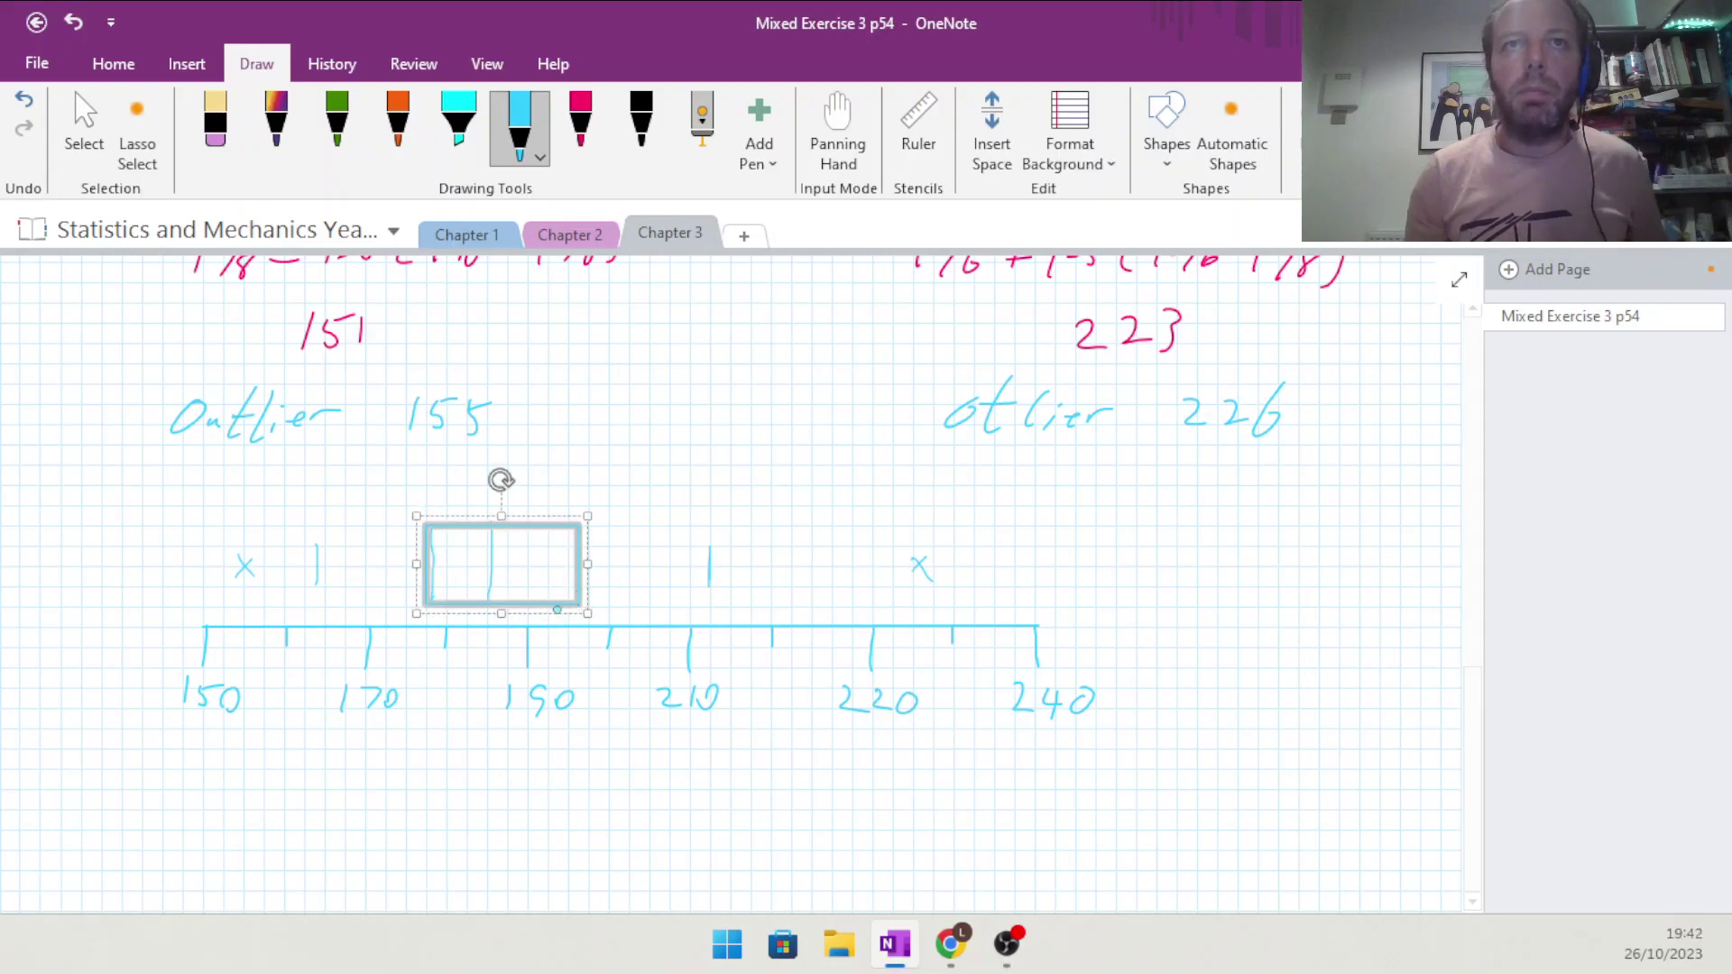
click(1166, 136)
click(1155, 226)
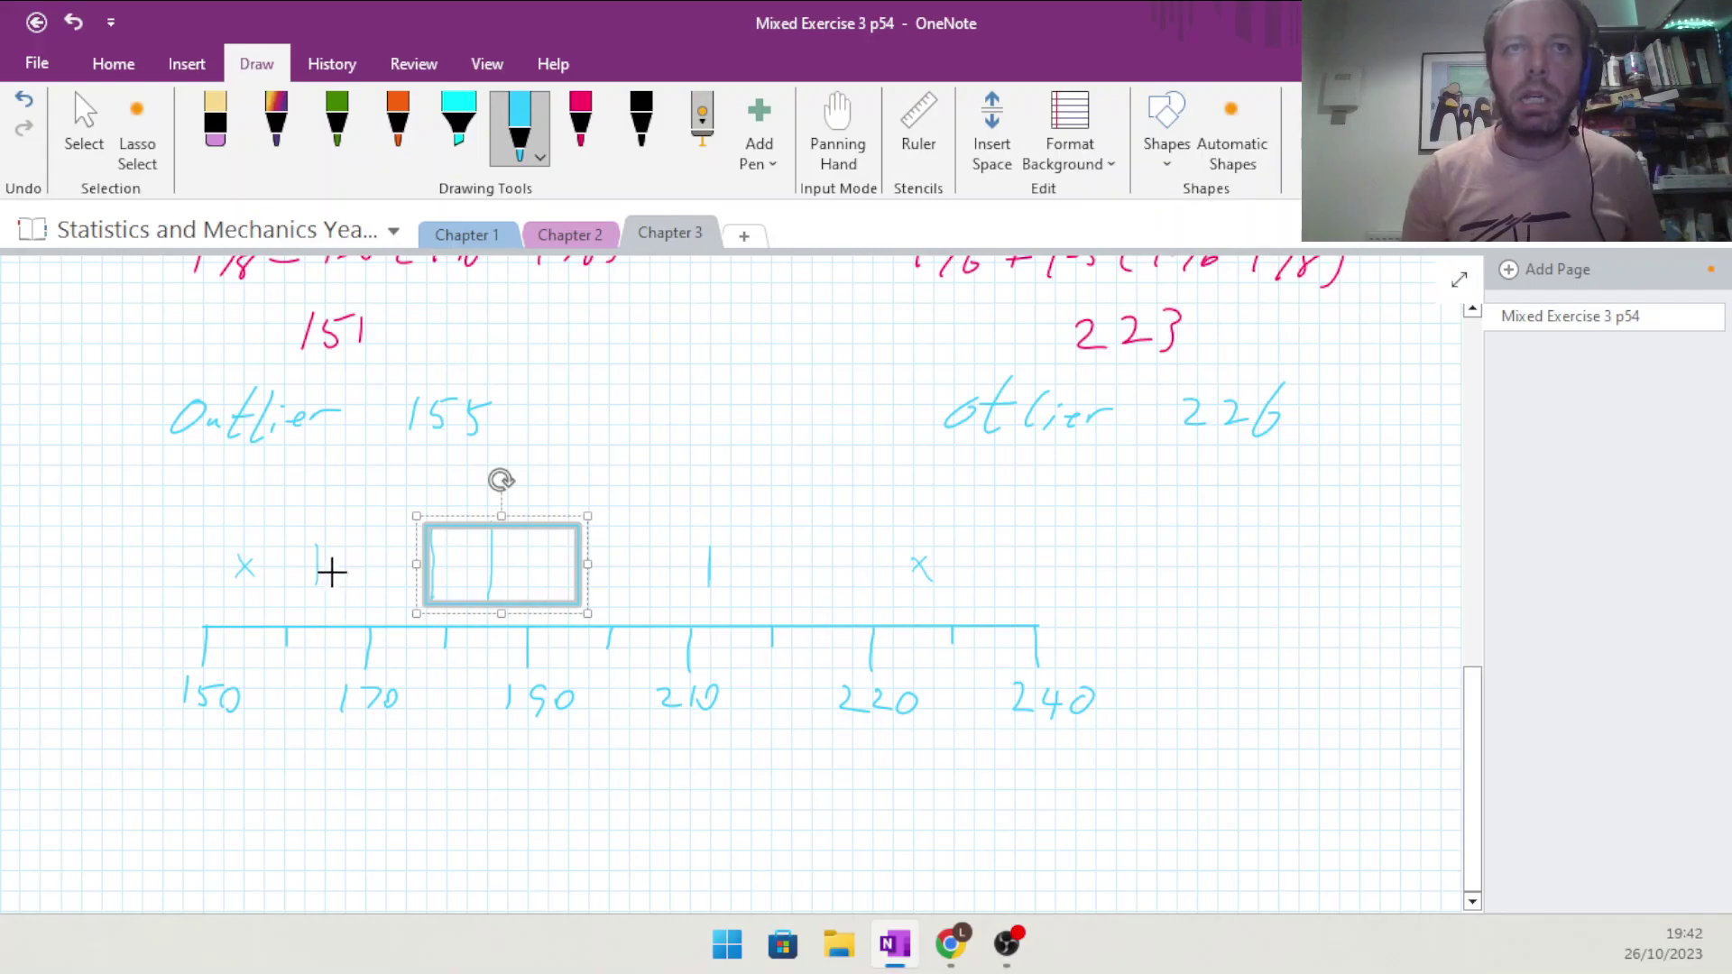
drag(317, 568, 710, 567)
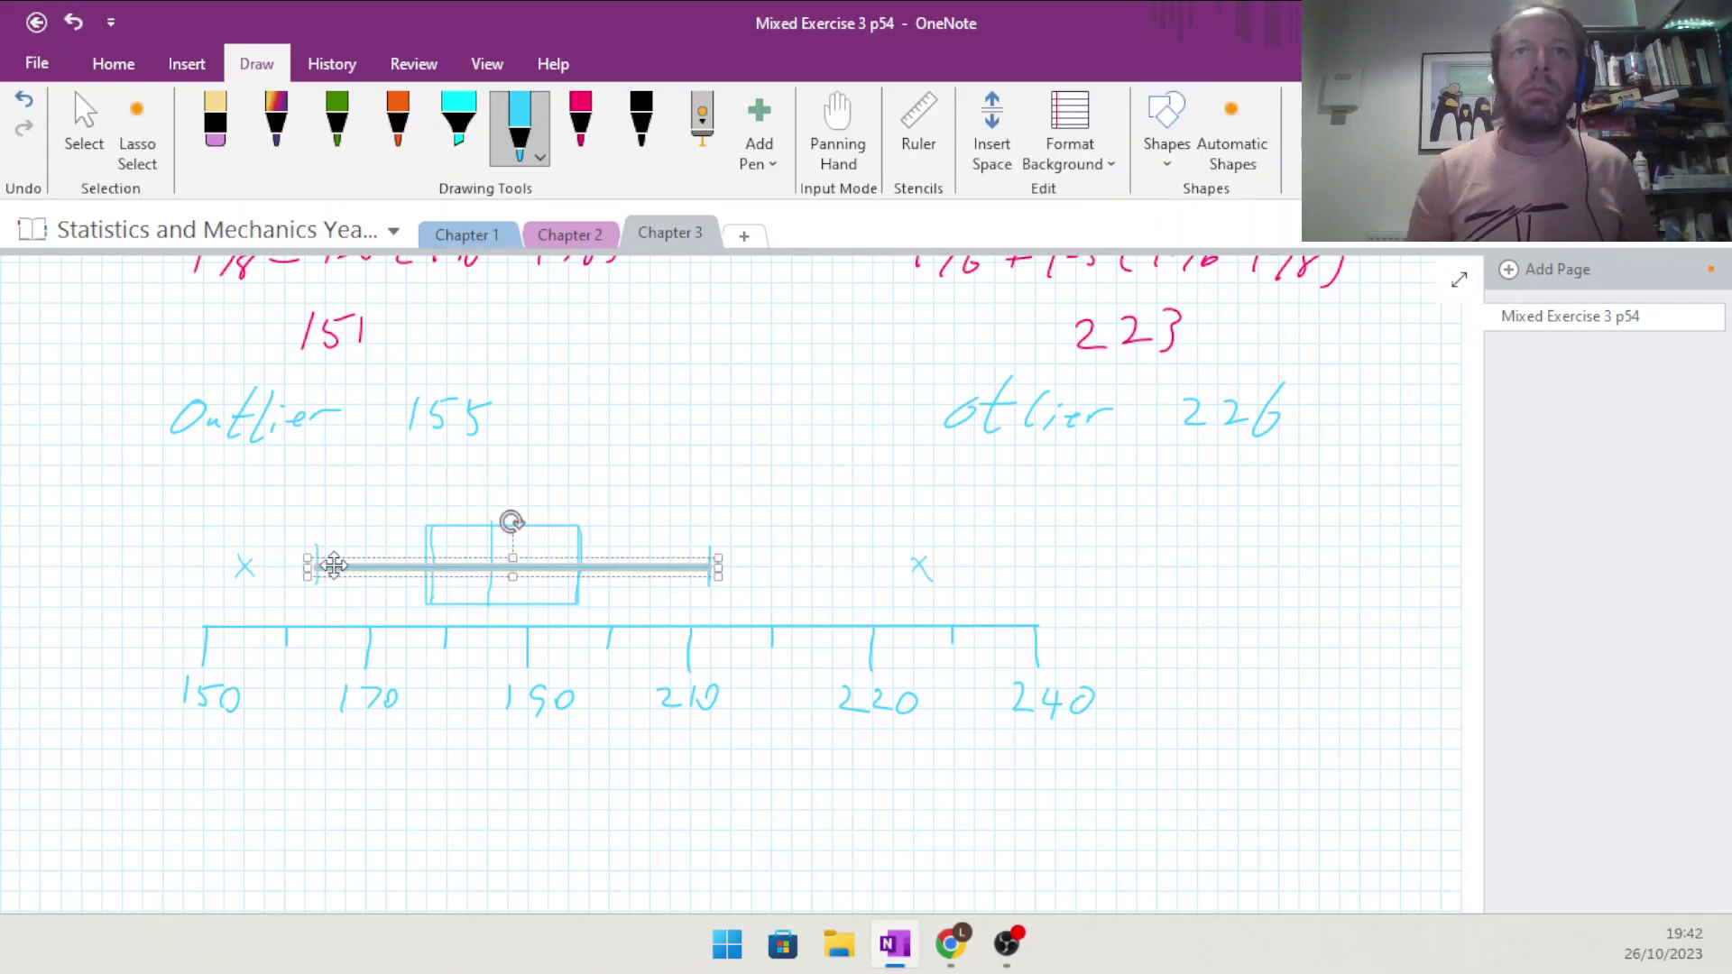
click(113, 473)
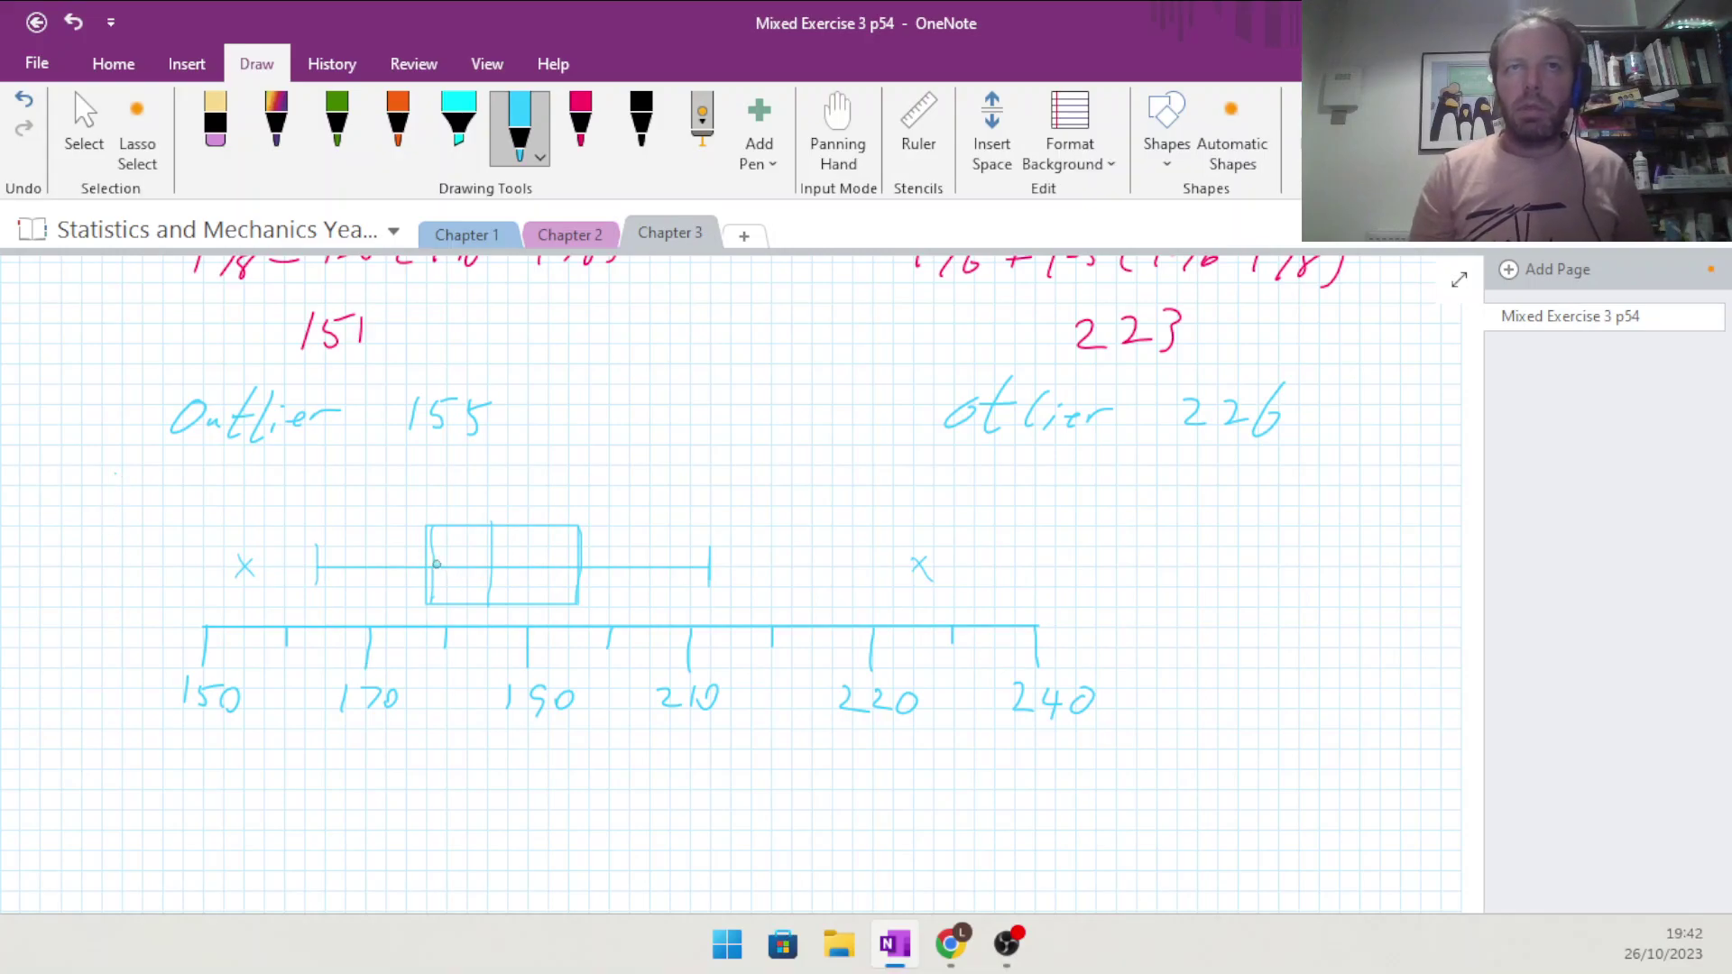
Nudge the box rectangle's left edge to line up with the Q1 mark
click(215, 122)
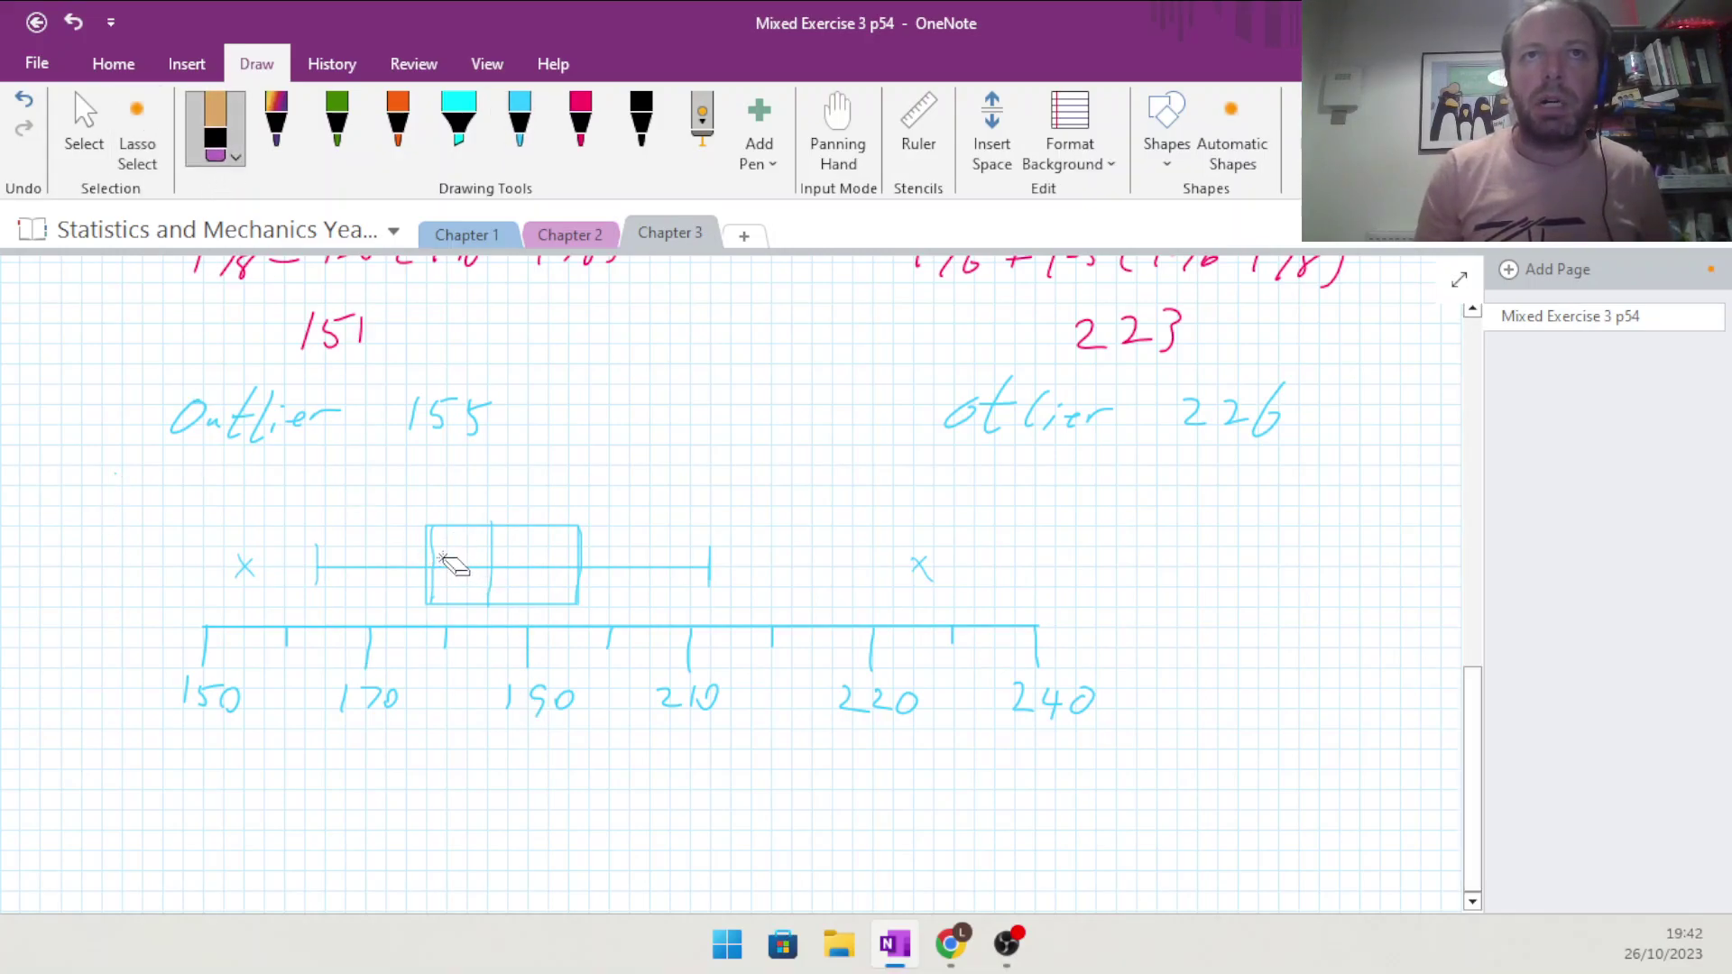
click(84, 126)
click(464, 533)
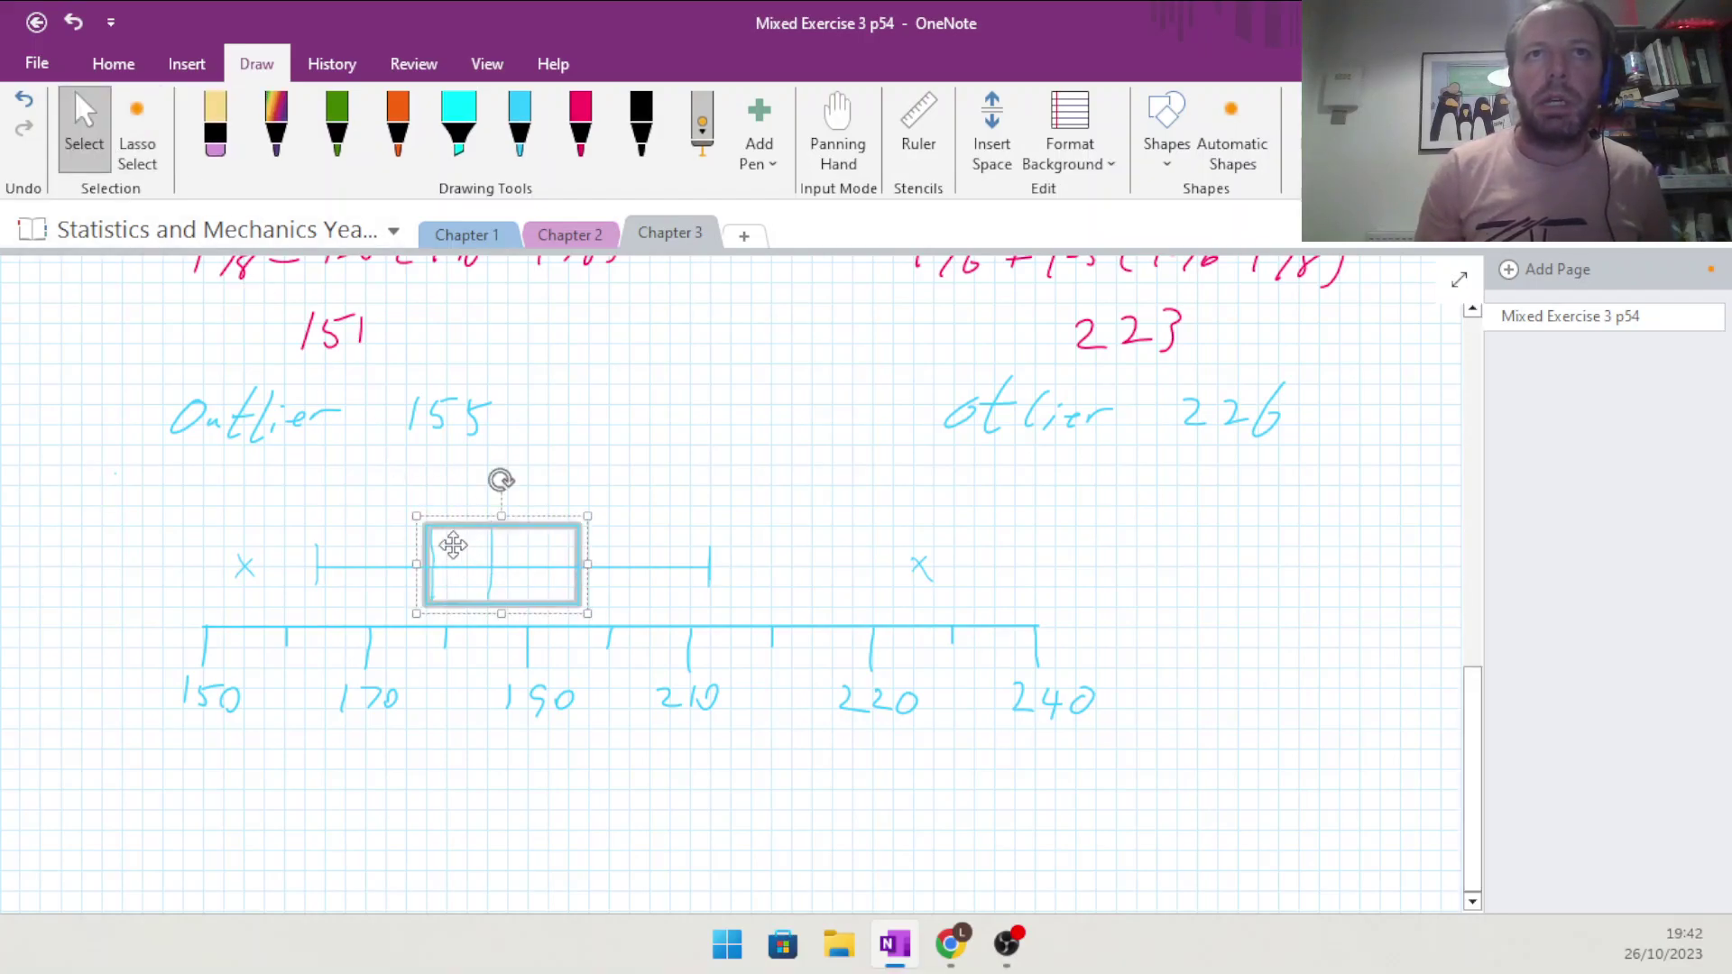
drag(417, 564, 424, 564)
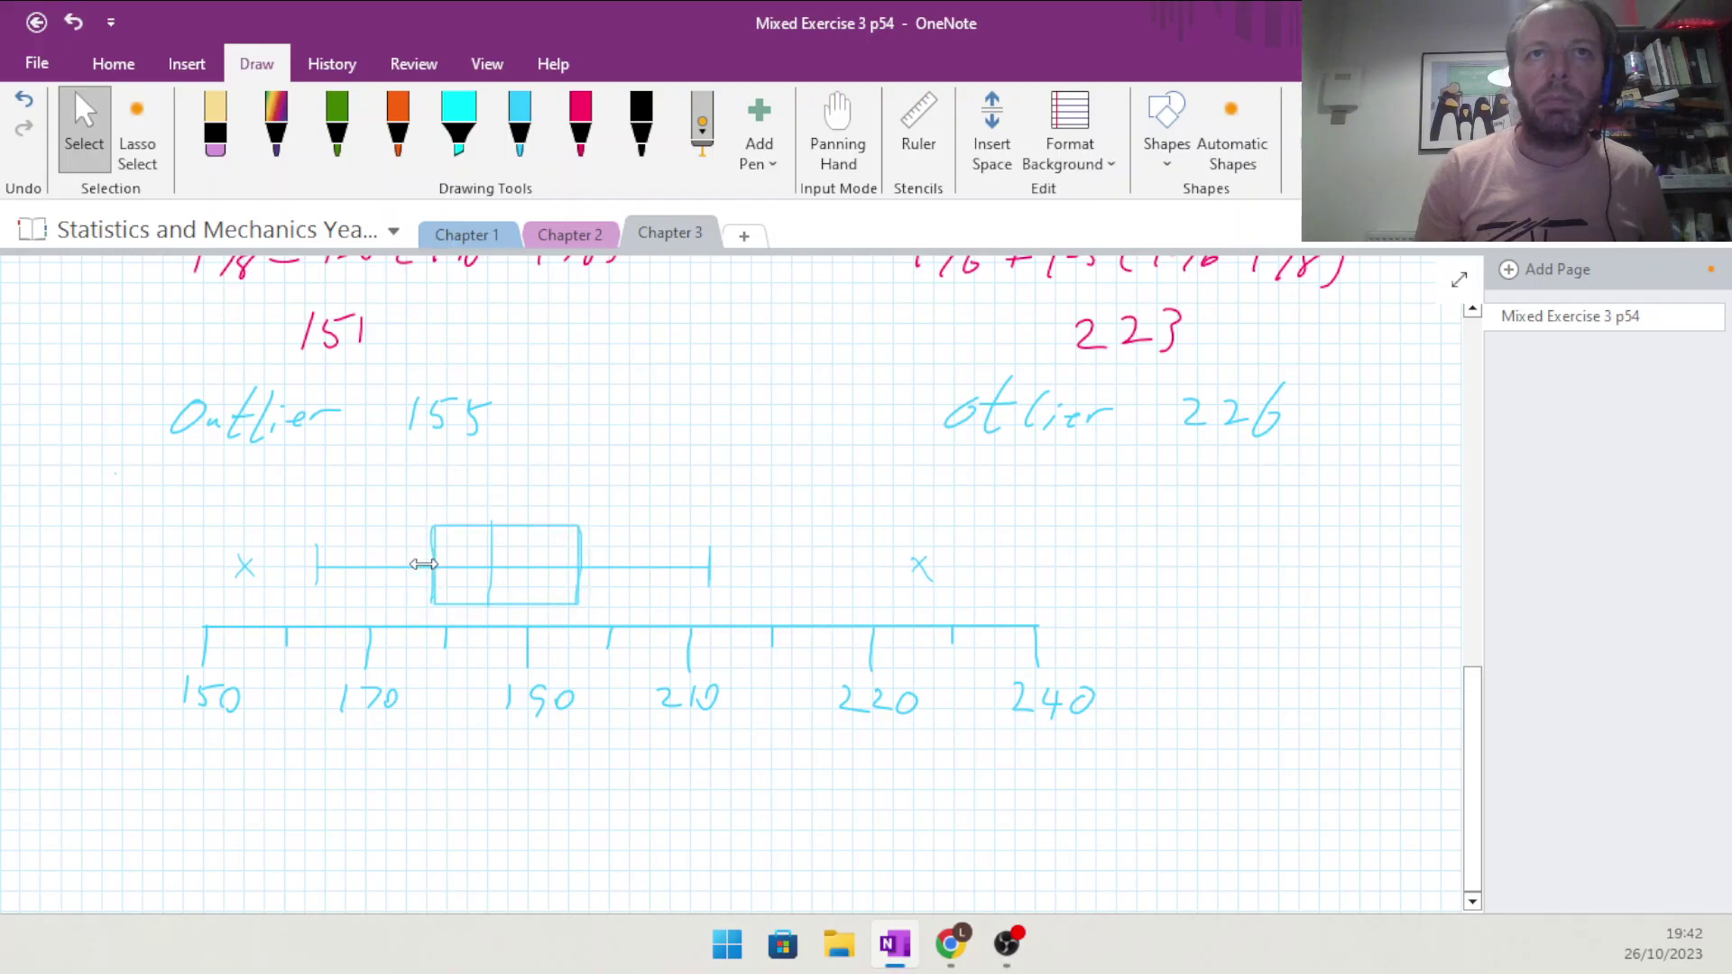
click(1251, 590)
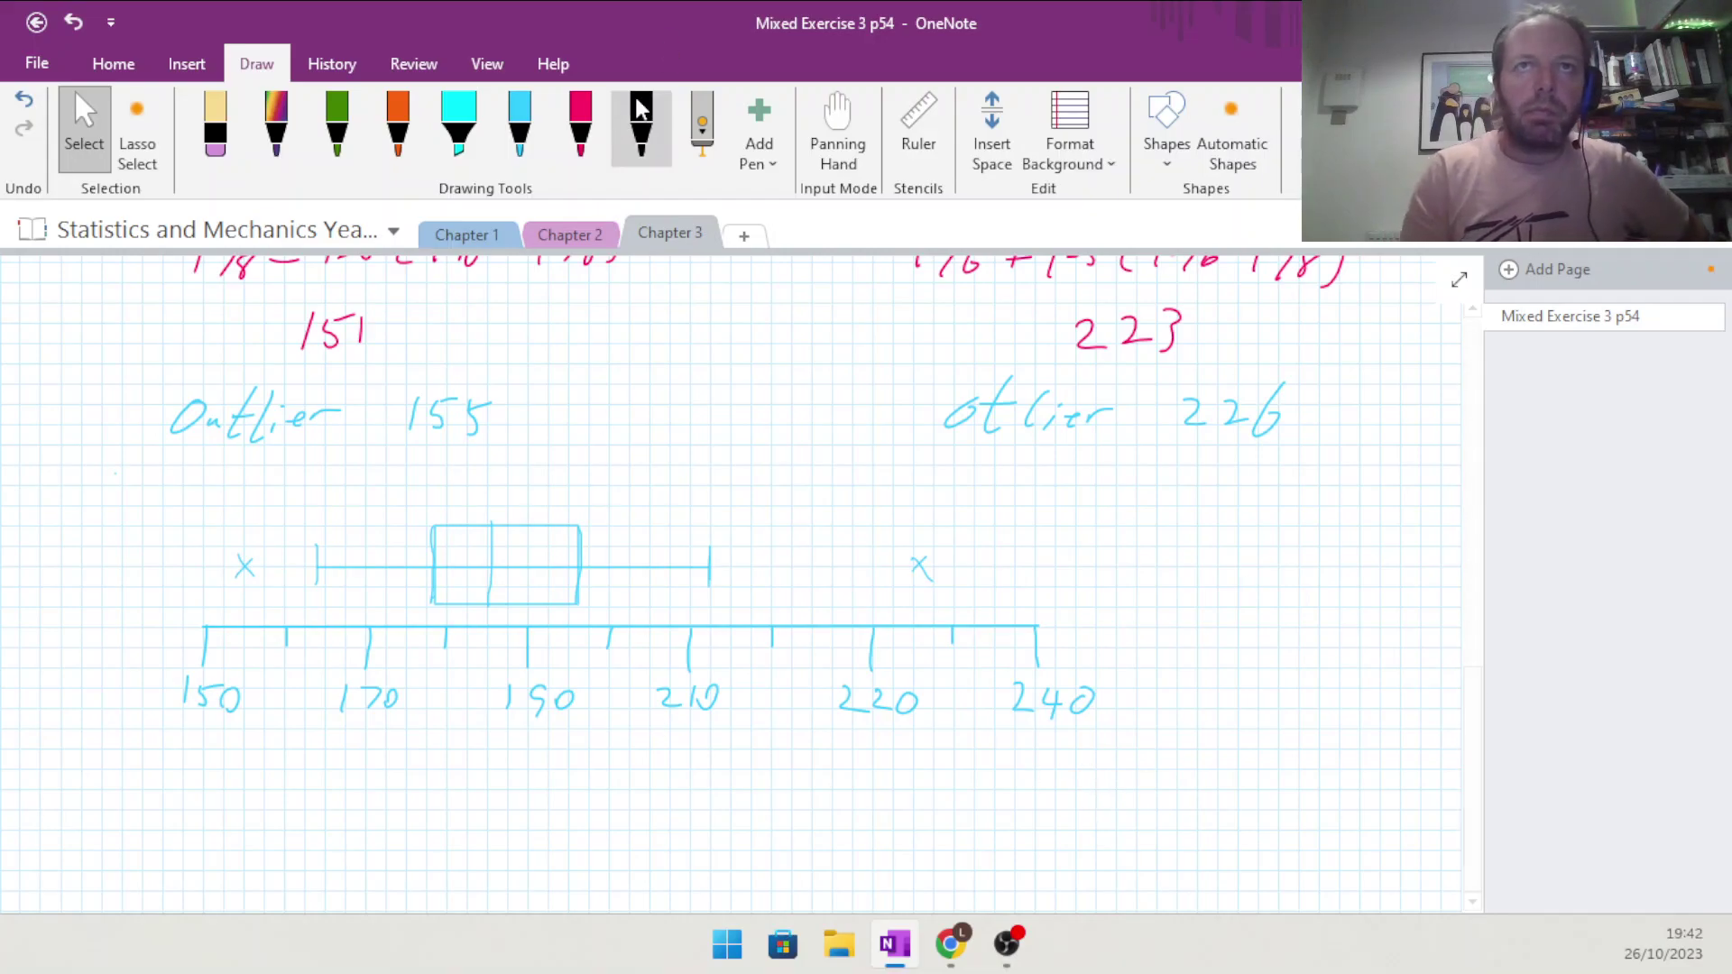
Handwrite 'Km per day' under the number line and begin the title 'Box plot of distance'
click(505, 137)
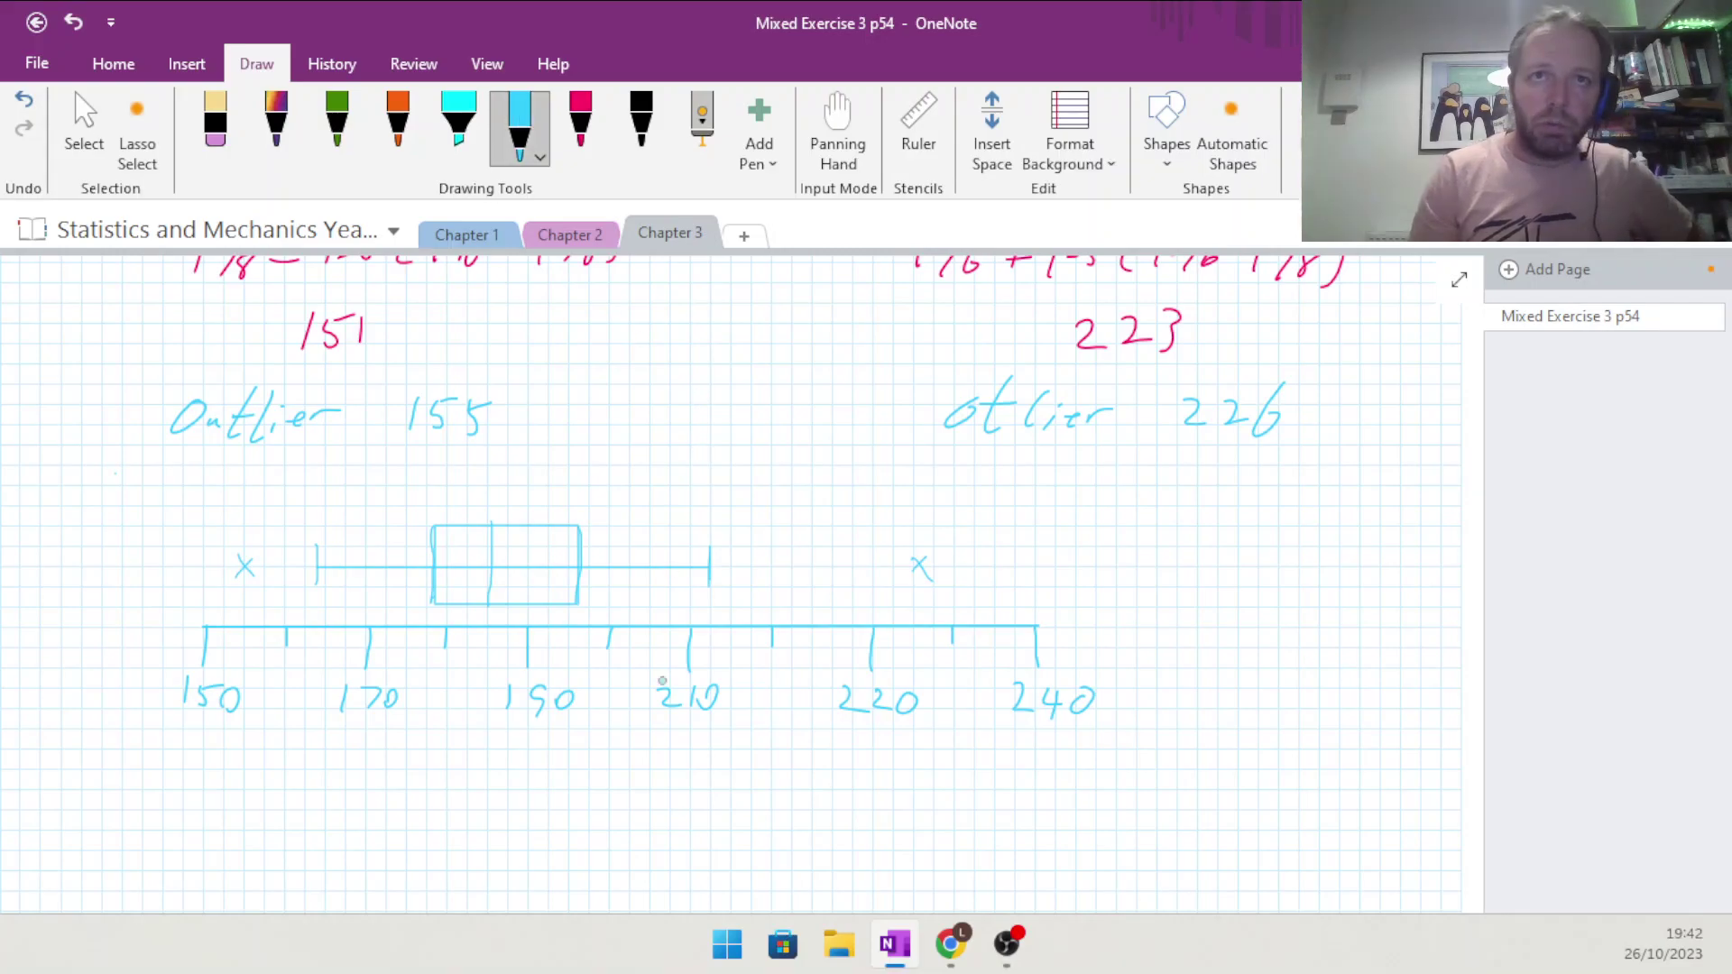
mouse_move(530, 773)
mouse_down()
mouse_move(542, 754)
mouse_move(596, 781)
mouse_move(817, 769)
mouse_move(787, 817)
mouse_up()
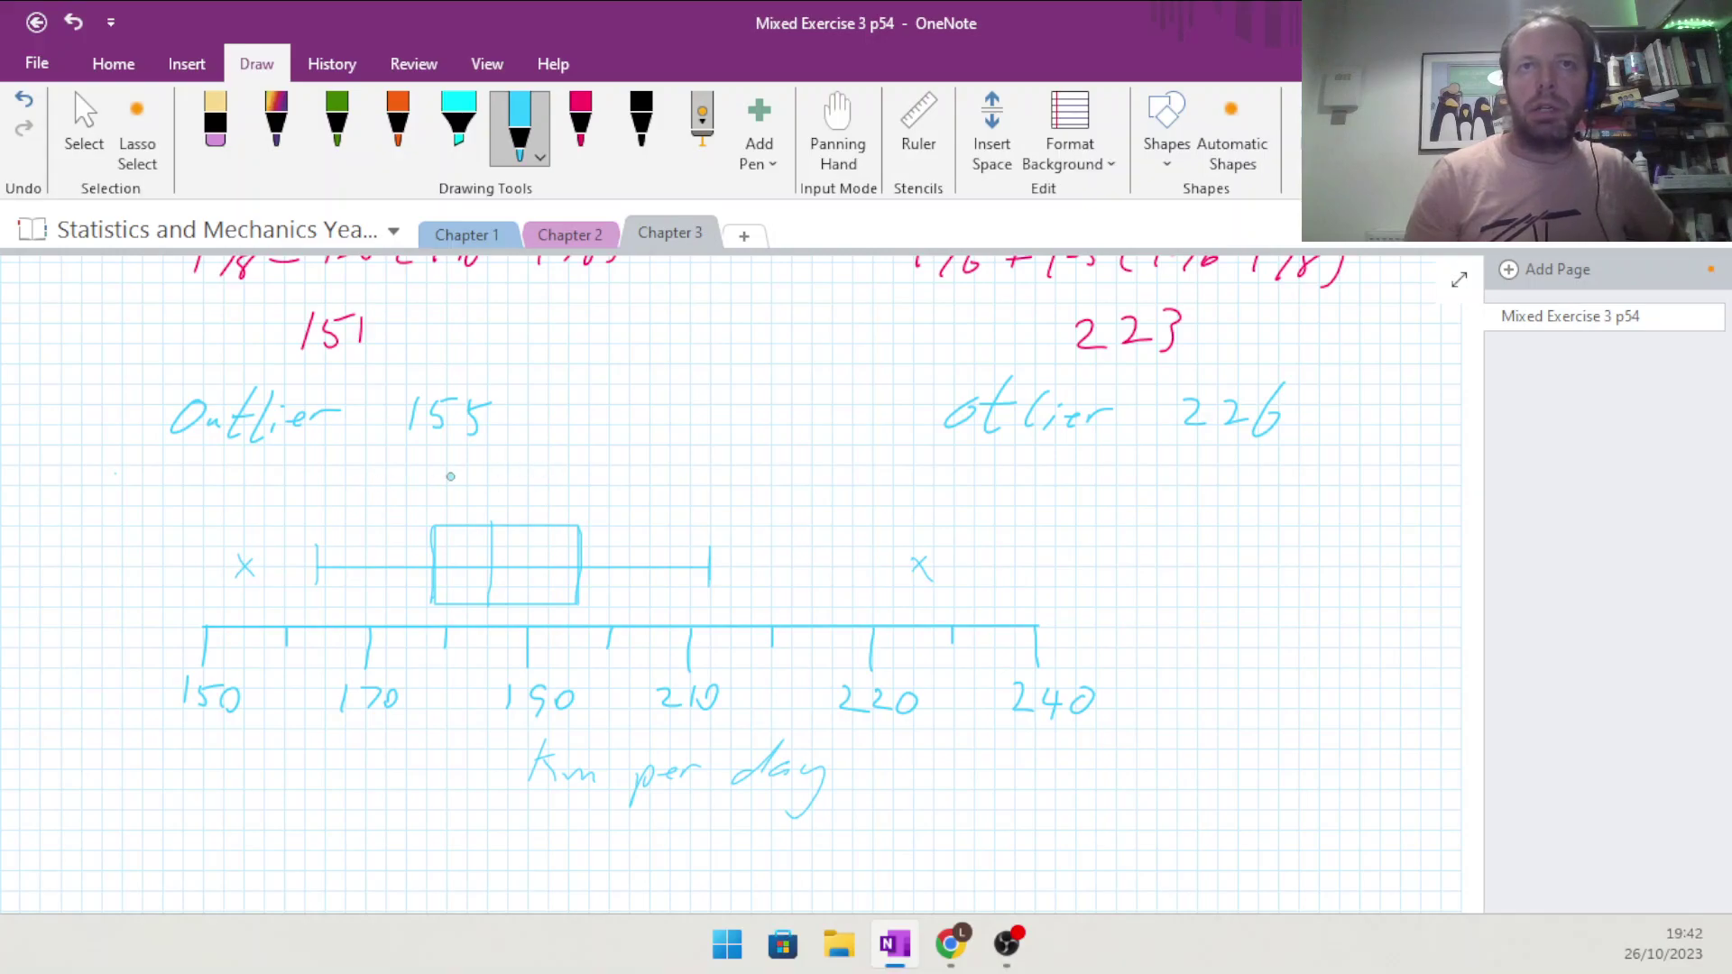
mouse_move(405, 475)
mouse_down()
mouse_move(435, 450)
mouse_move(418, 486)
mouse_move(499, 467)
mouse_move(549, 511)
mouse_move(574, 470)
mouse_up()
mouse_move(600, 426)
mouse_down()
mouse_move(579, 483)
mouse_move(601, 476)
mouse_up()
mouse_move(631, 437)
mouse_down()
mouse_move(625, 465)
mouse_move(710, 487)
mouse_up()
drag(712, 477, 825, 485)
drag(863, 429, 865, 478)
mouse_move(871, 474)
mouse_down()
mouse_move(882, 462)
mouse_move(895, 485)
mouse_up()
drag(907, 467, 910, 474)
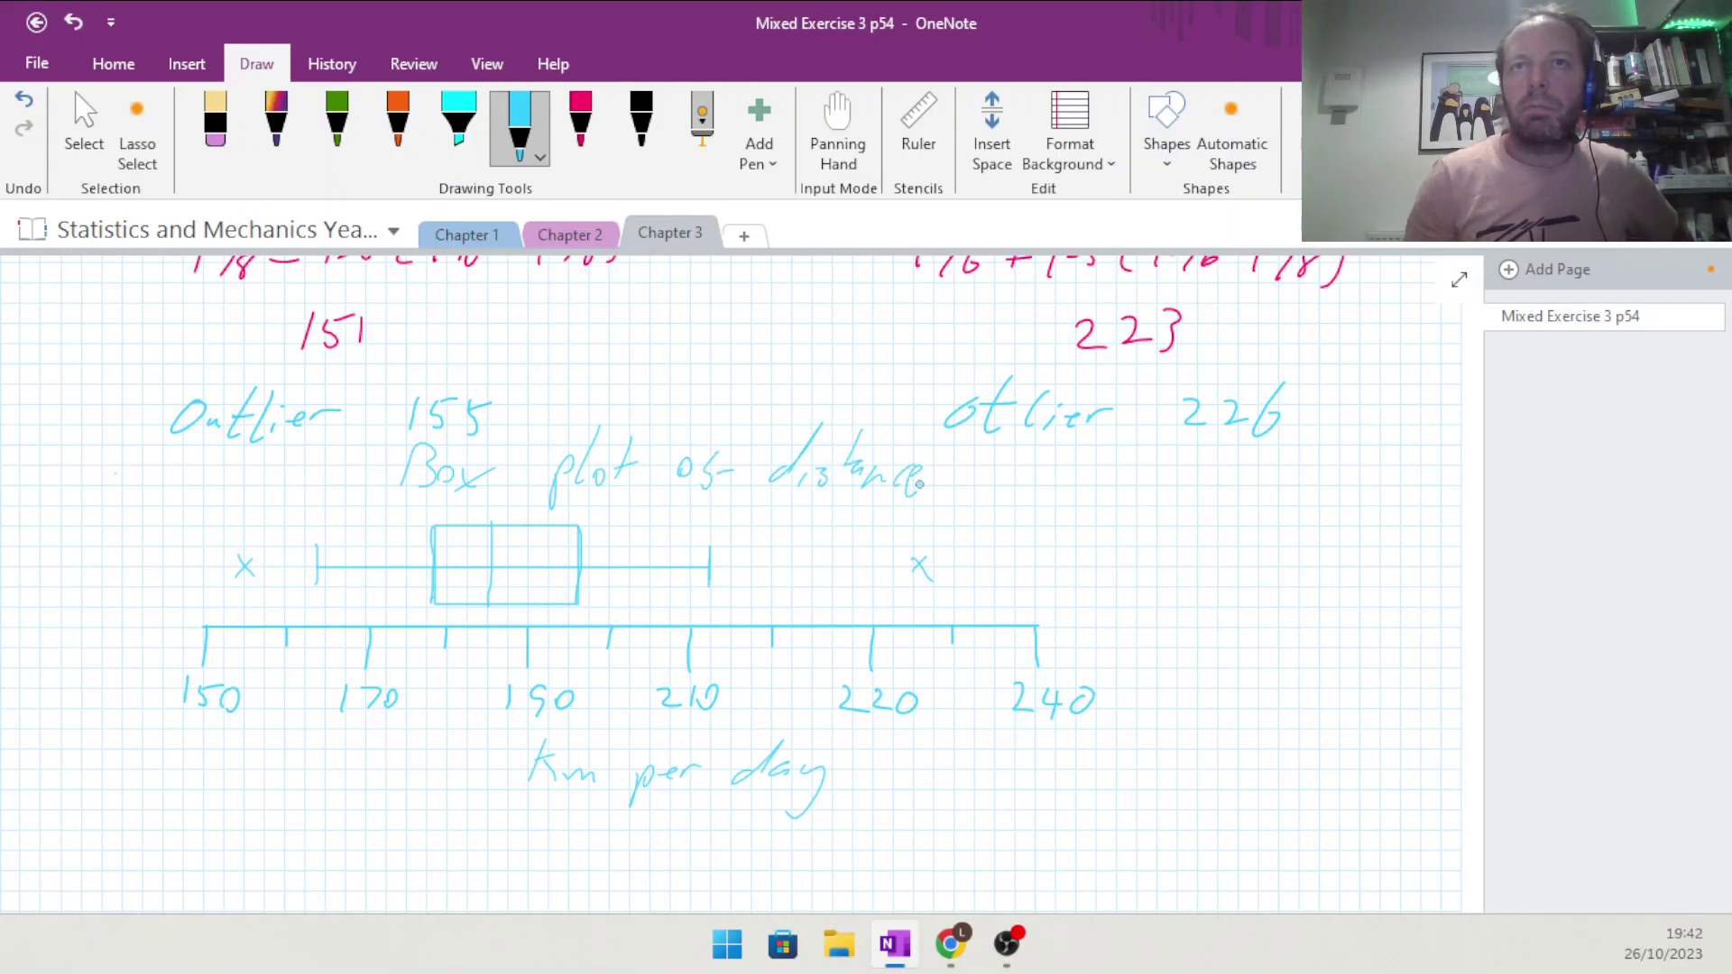
Finish the handwritten title with 'travelled per day in July'
drag(1009, 440, 992, 498)
drag(990, 478, 1037, 478)
mouse_move(1046, 478)
mouse_down()
mouse_move(1056, 496)
mouse_move(1099, 488)
mouse_up()
mouse_move(1106, 459)
mouse_down()
mouse_move(1101, 505)
mouse_move(1133, 492)
mouse_up()
mouse_move(1139, 495)
mouse_down()
mouse_move(1164, 456)
mouse_move(1144, 502)
mouse_move(1184, 527)
mouse_up()
drag(1189, 492, 1236, 498)
mouse_move(1241, 498)
mouse_down()
mouse_move(1284, 504)
mouse_move(1322, 507)
mouse_up()
drag(1327, 492, 1348, 507)
mouse_move(1362, 492)
mouse_down()
mouse_move(1403, 475)
mouse_move(1436, 485)
mouse_up()
mouse_move(1166, 535)
mouse_down()
mouse_move(1168, 586)
mouse_move(1202, 567)
mouse_up()
drag(1232, 537, 1200, 624)
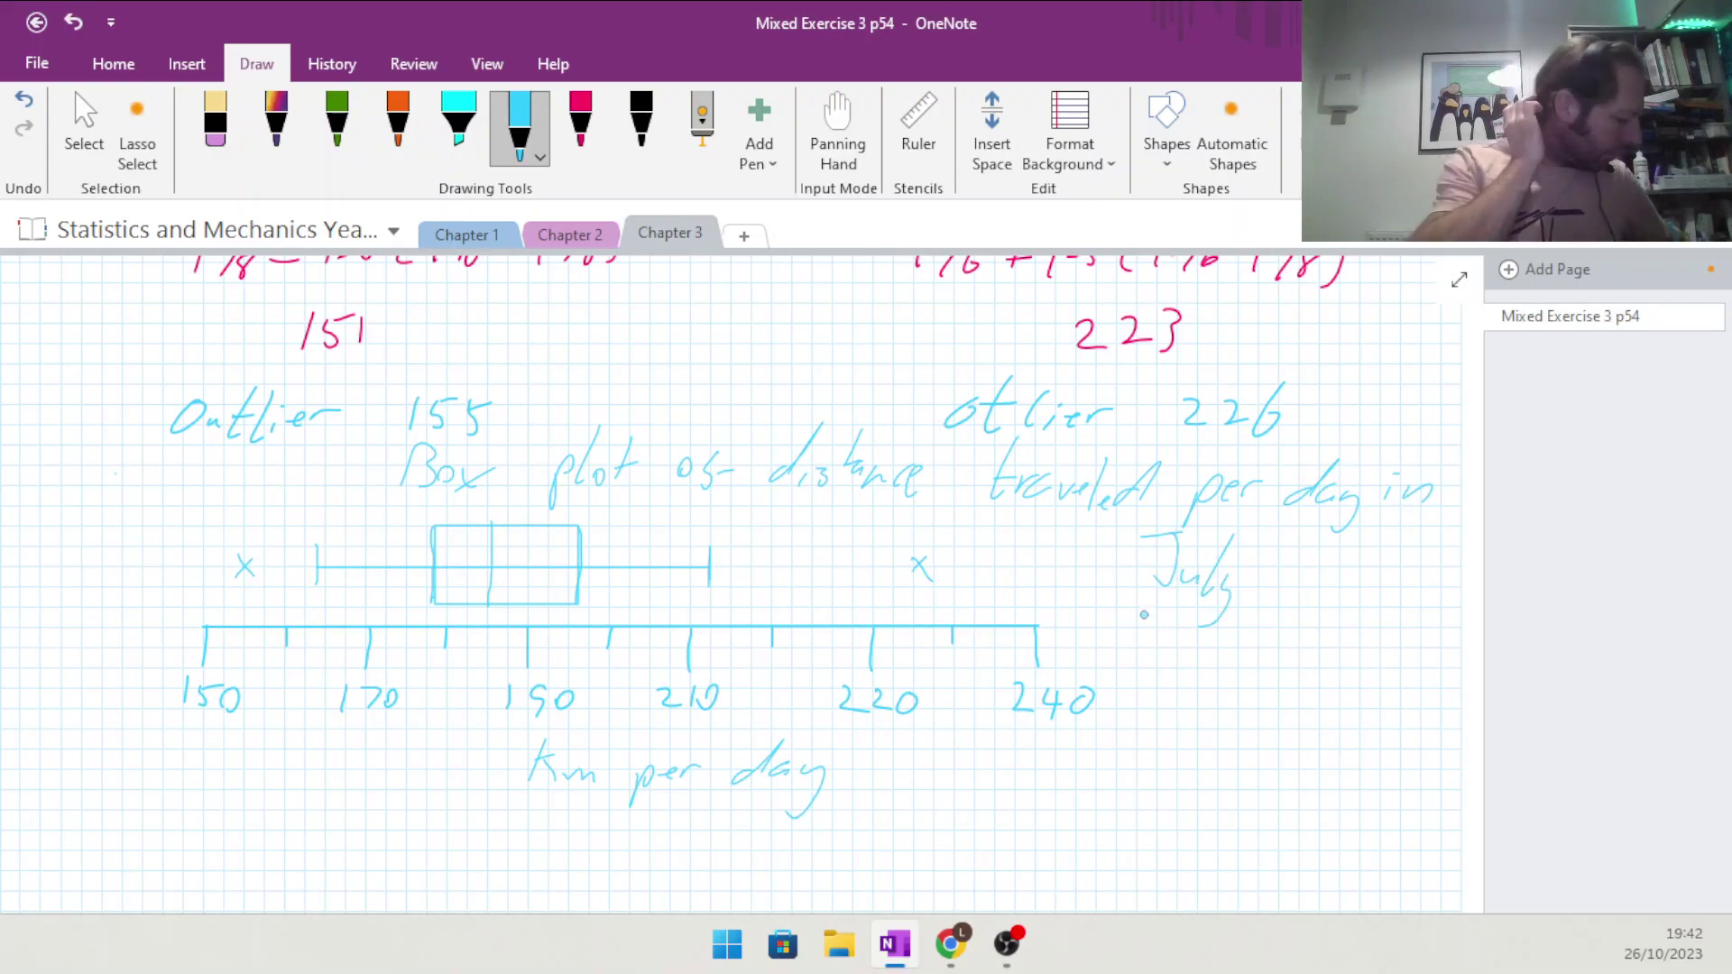